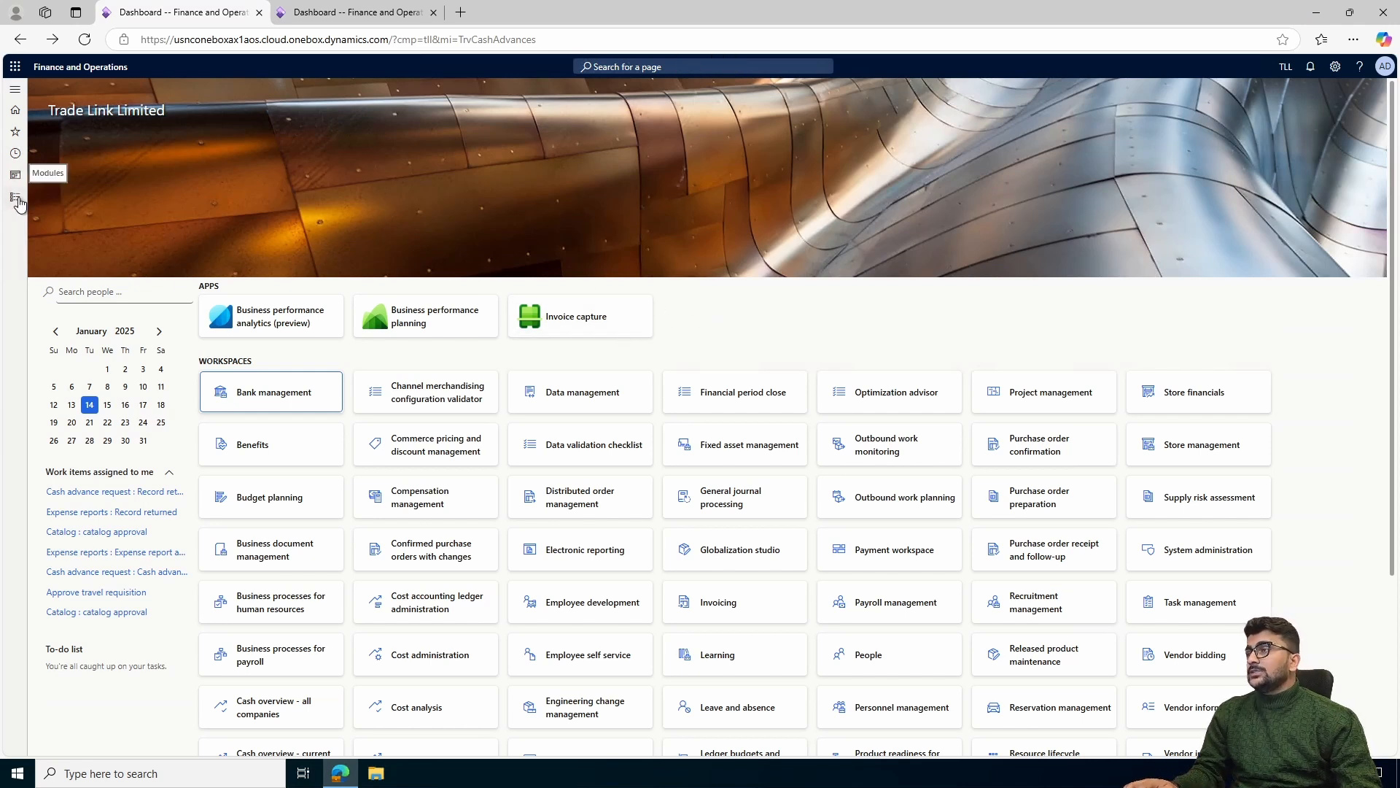
Open the active Employees list under Human resources workers and dismiss the Hire new worker form
click(14, 197)
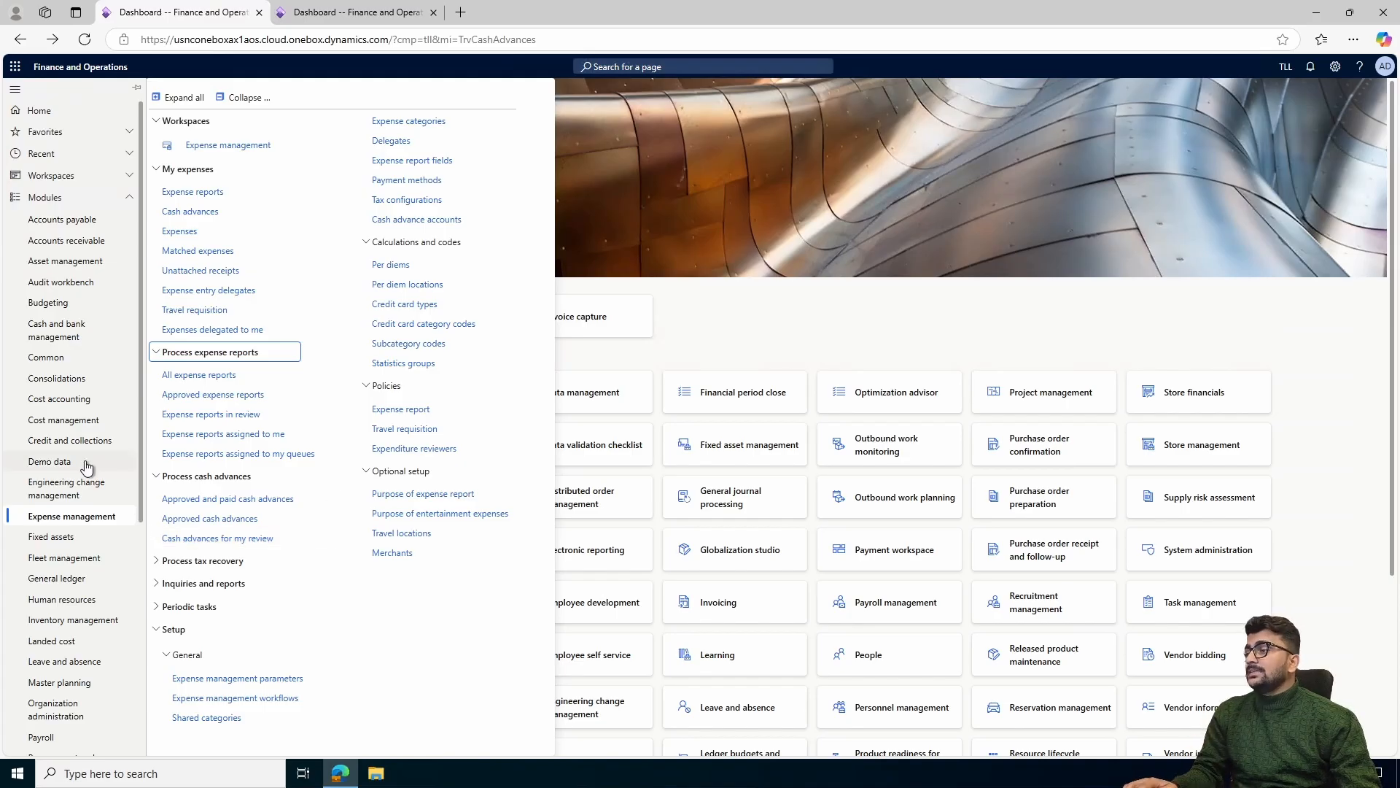
scroll(86, 467, down, 2)
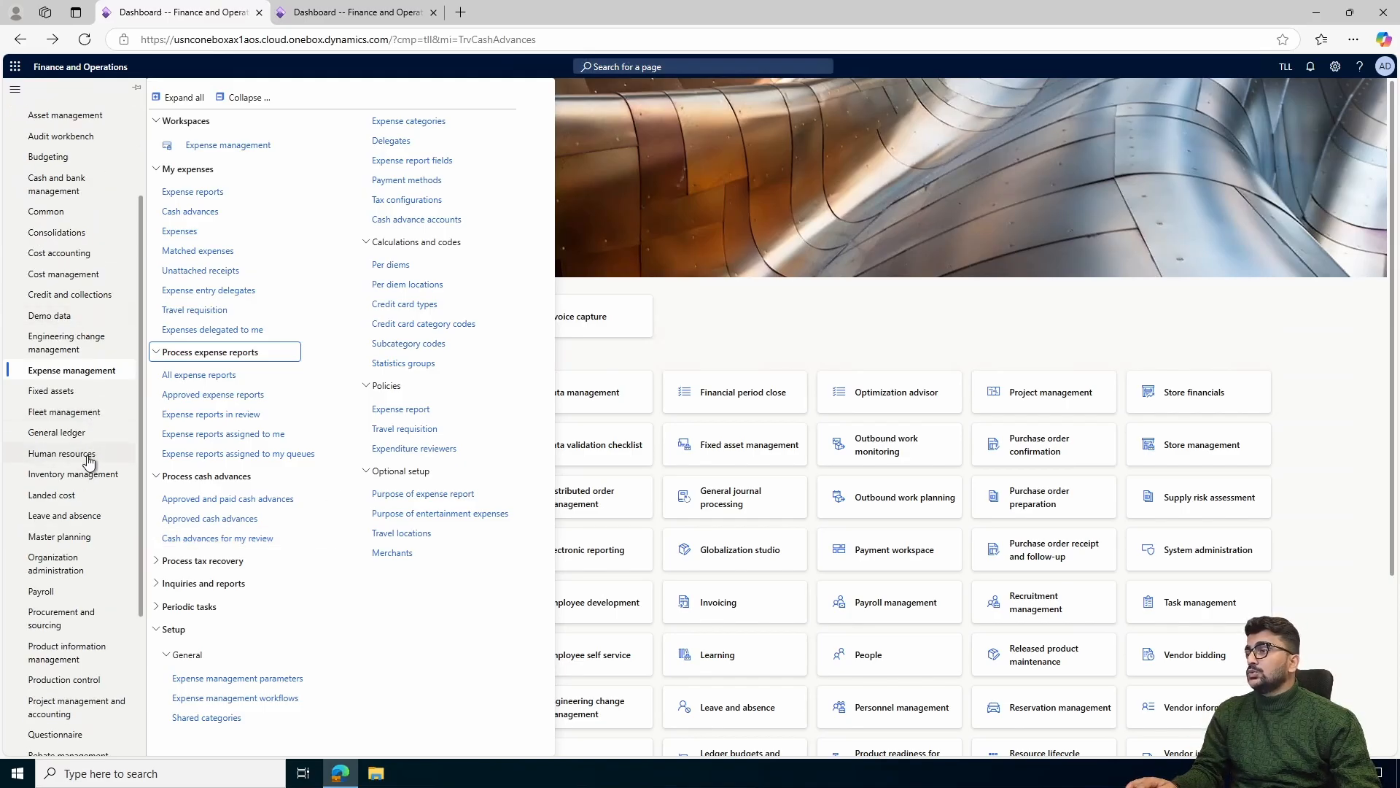
click(87, 455)
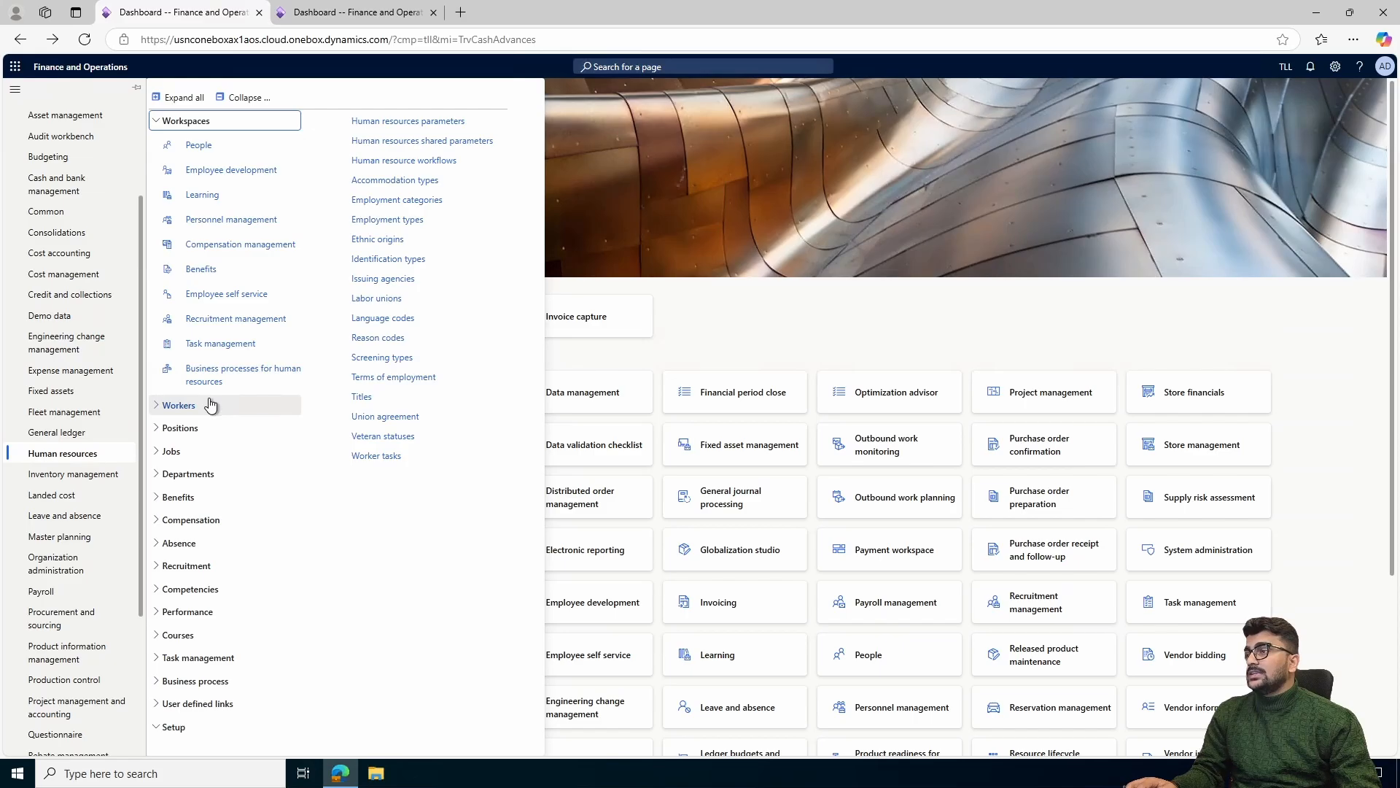
click(210, 405)
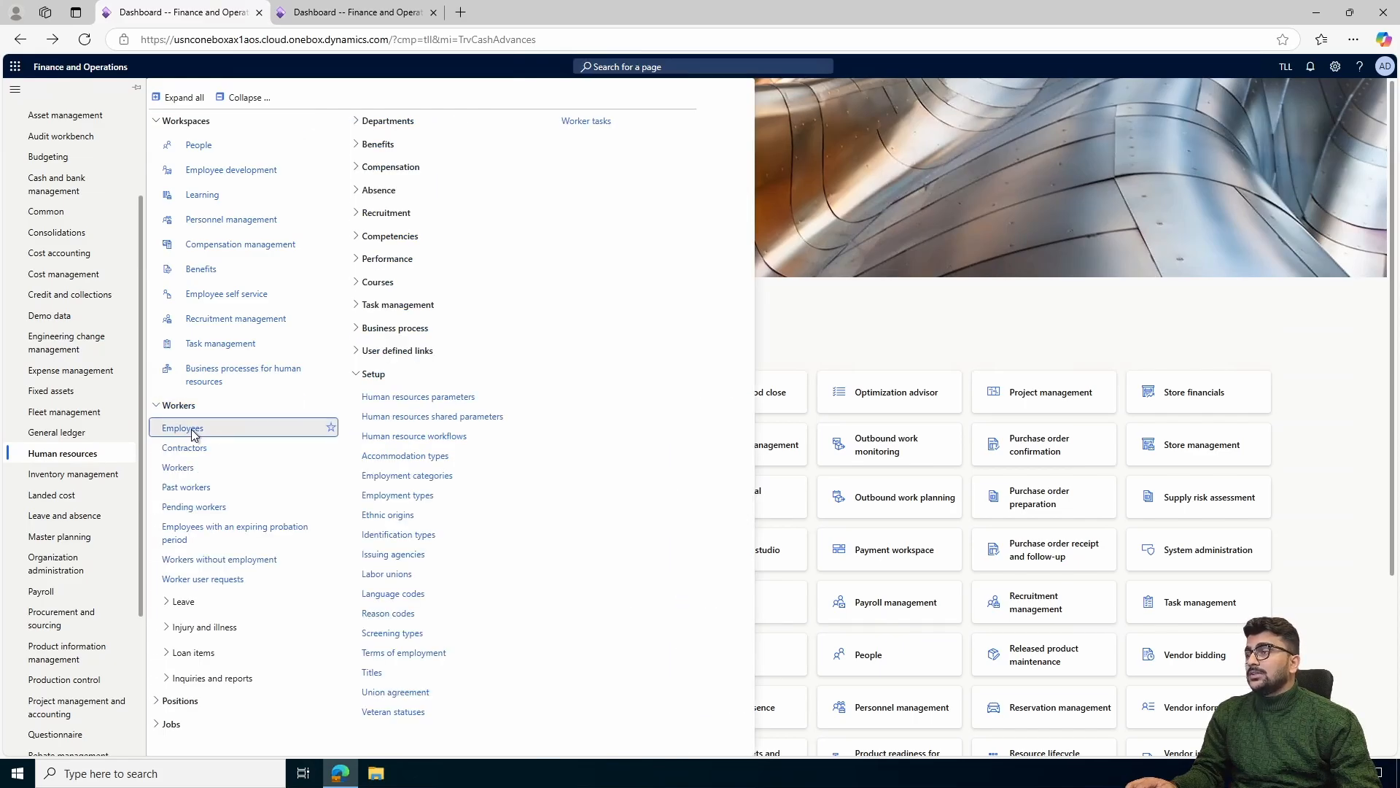
click(191, 431)
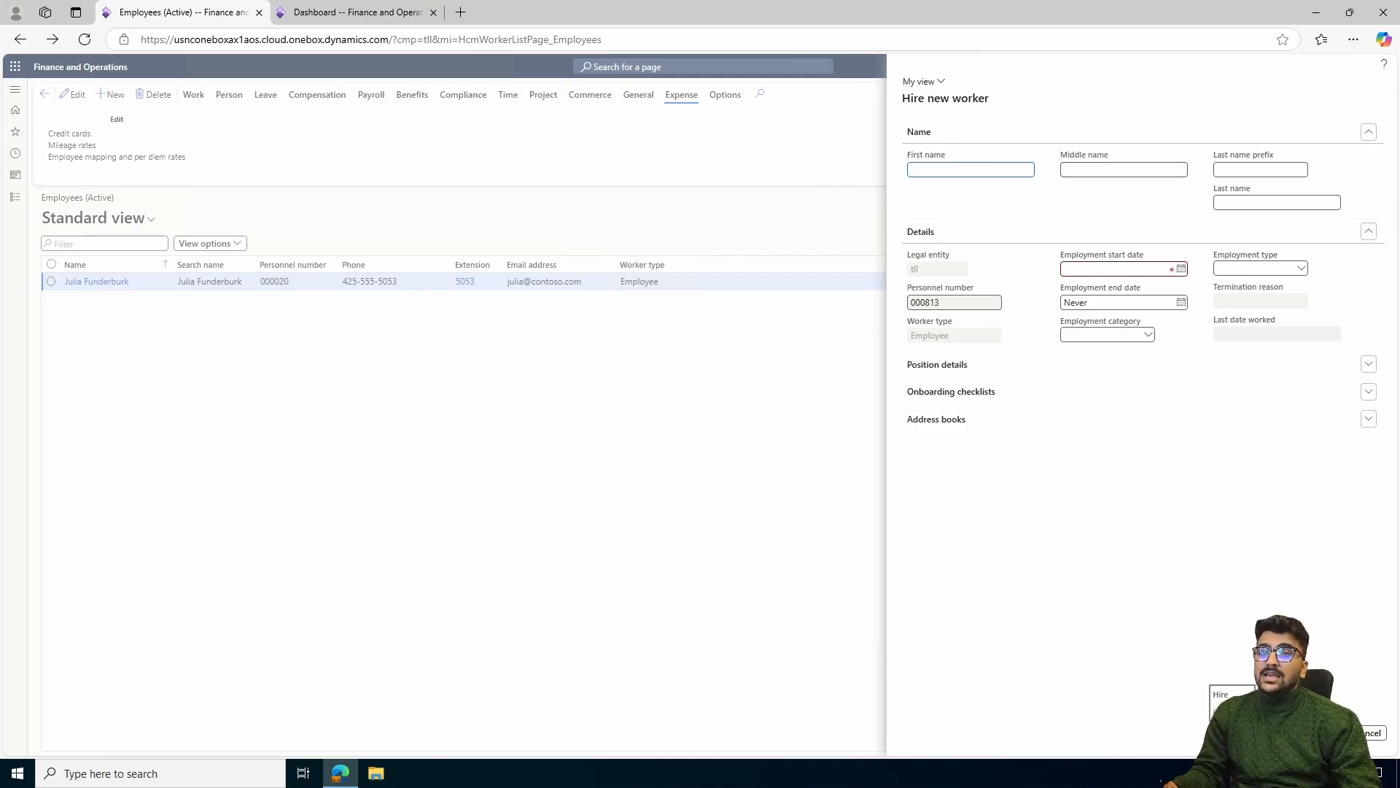
click(1374, 735)
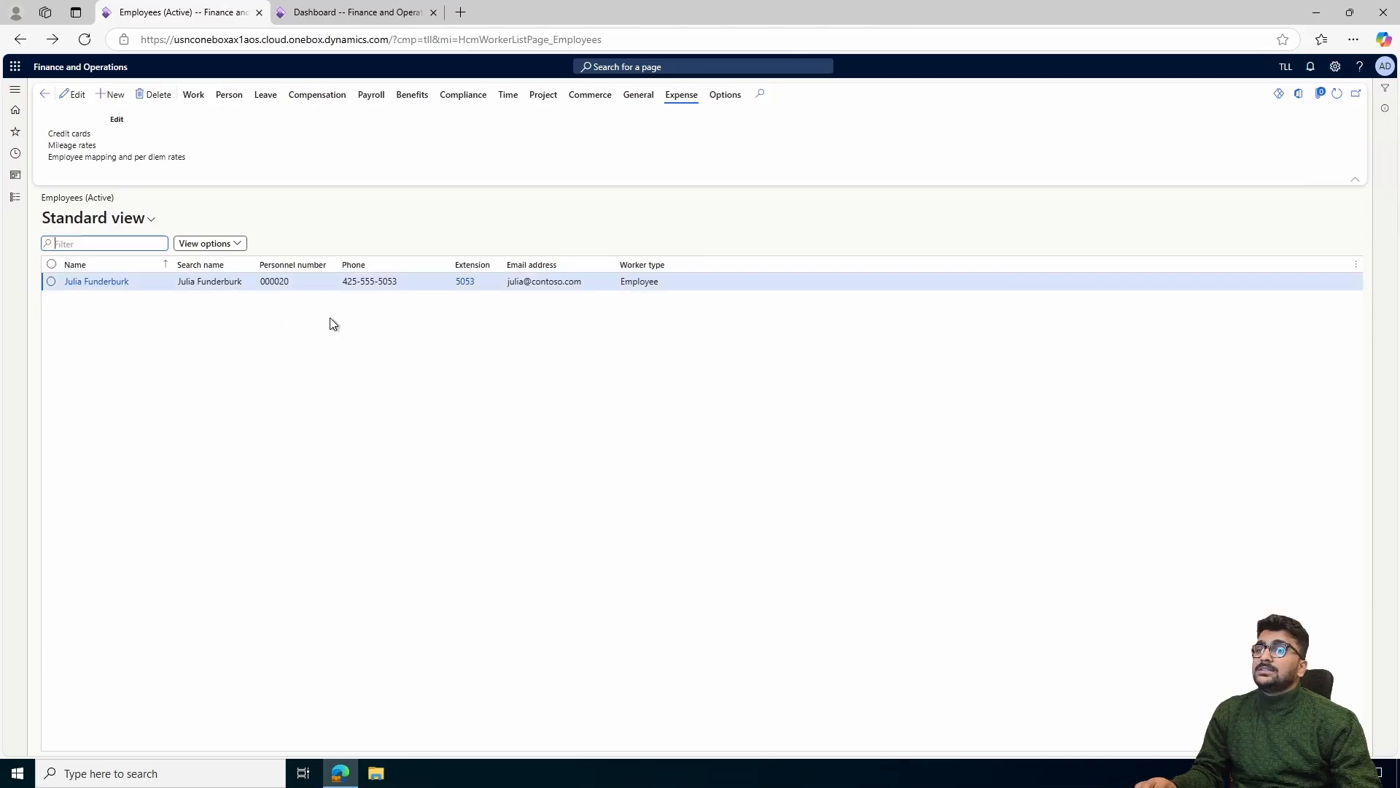
Open the selected employee's employment history and try a new employment duration with legal entity USPI
click(193, 96)
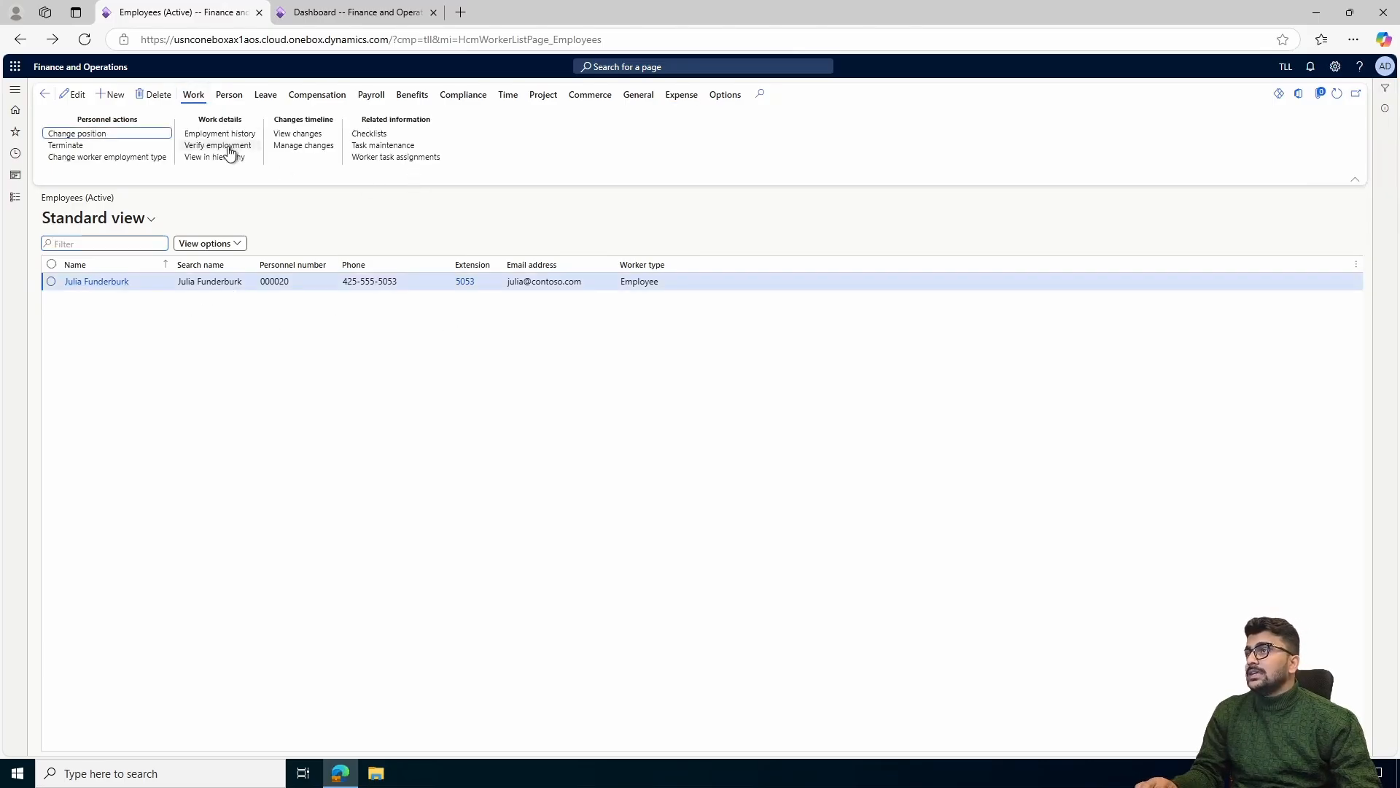
click(229, 136)
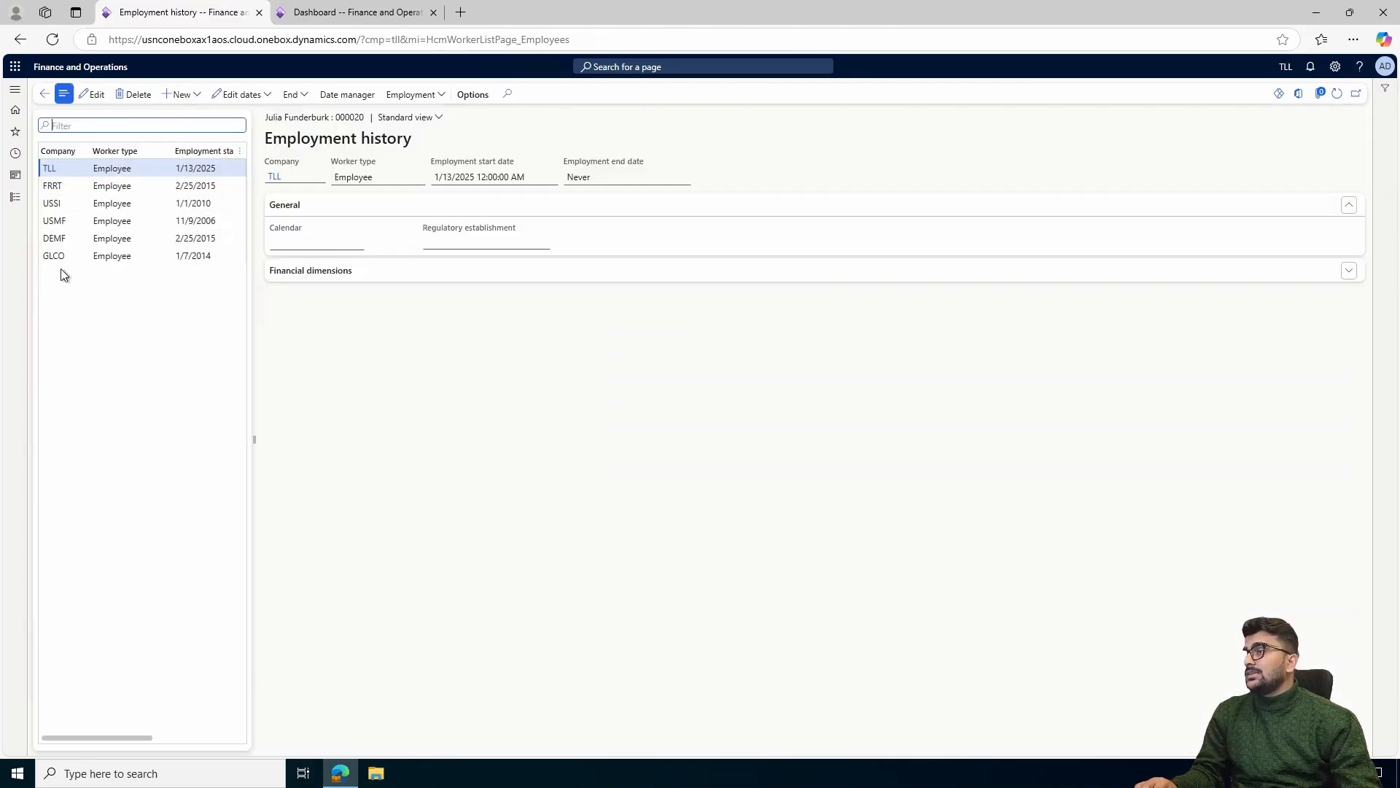
click(198, 104)
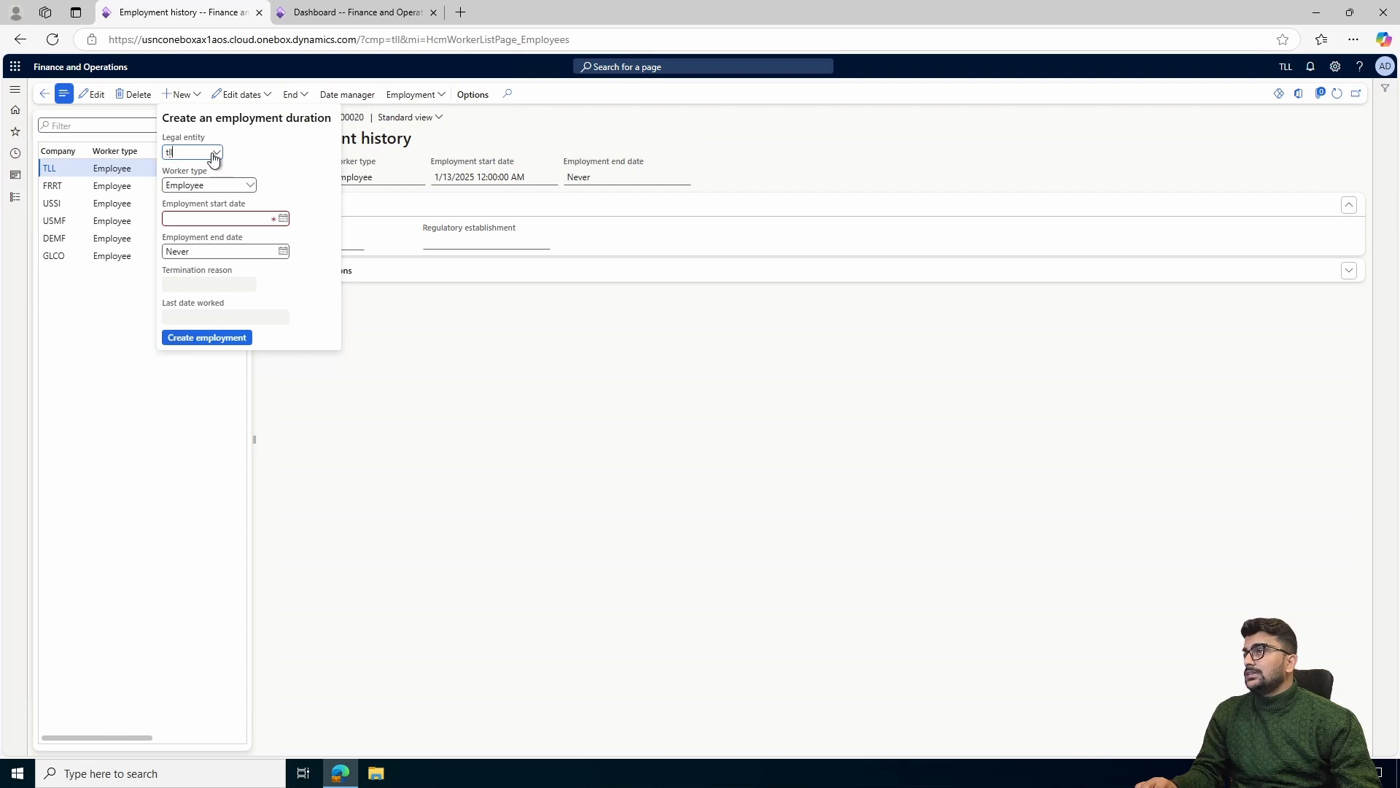
click(216, 153)
scroll(270, 219, down, 2)
click(270, 213)
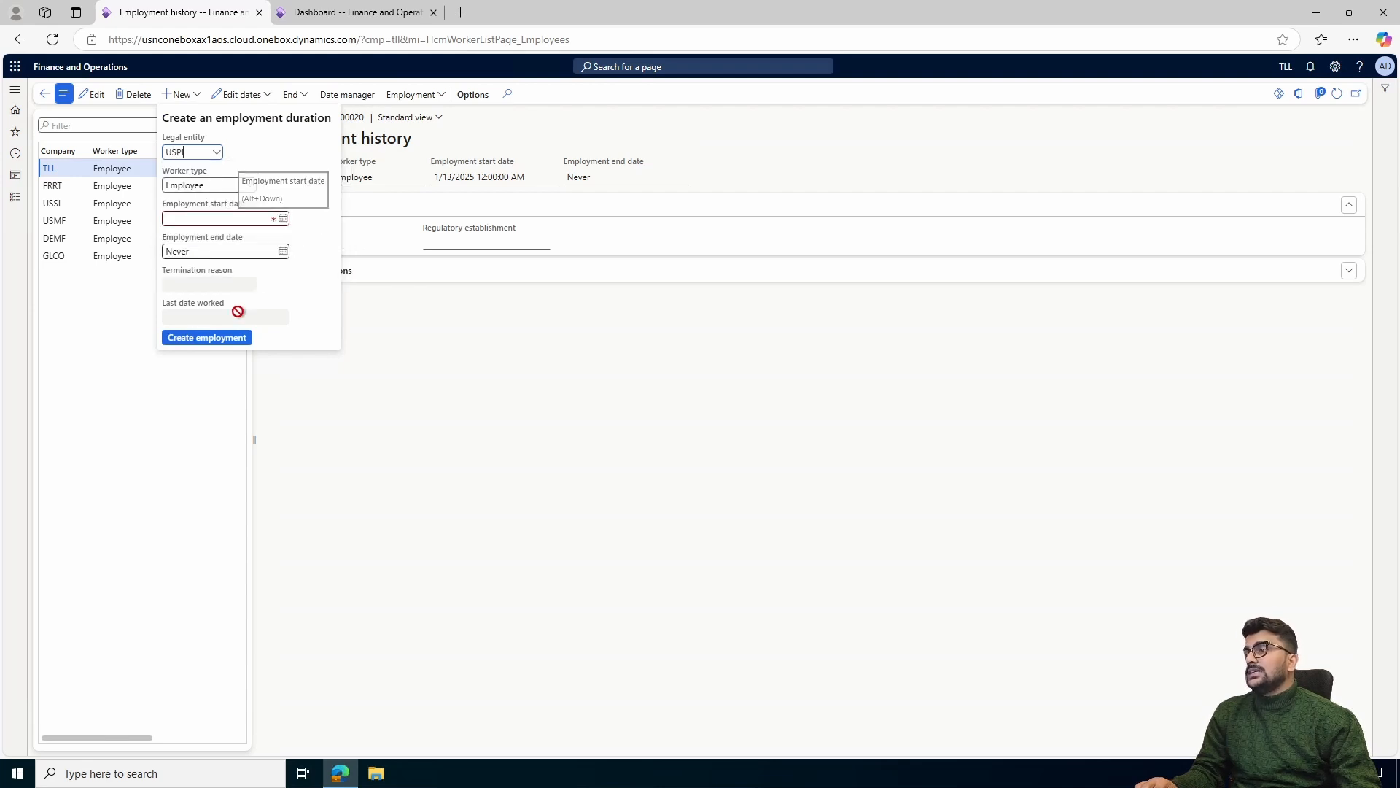
click(459, 316)
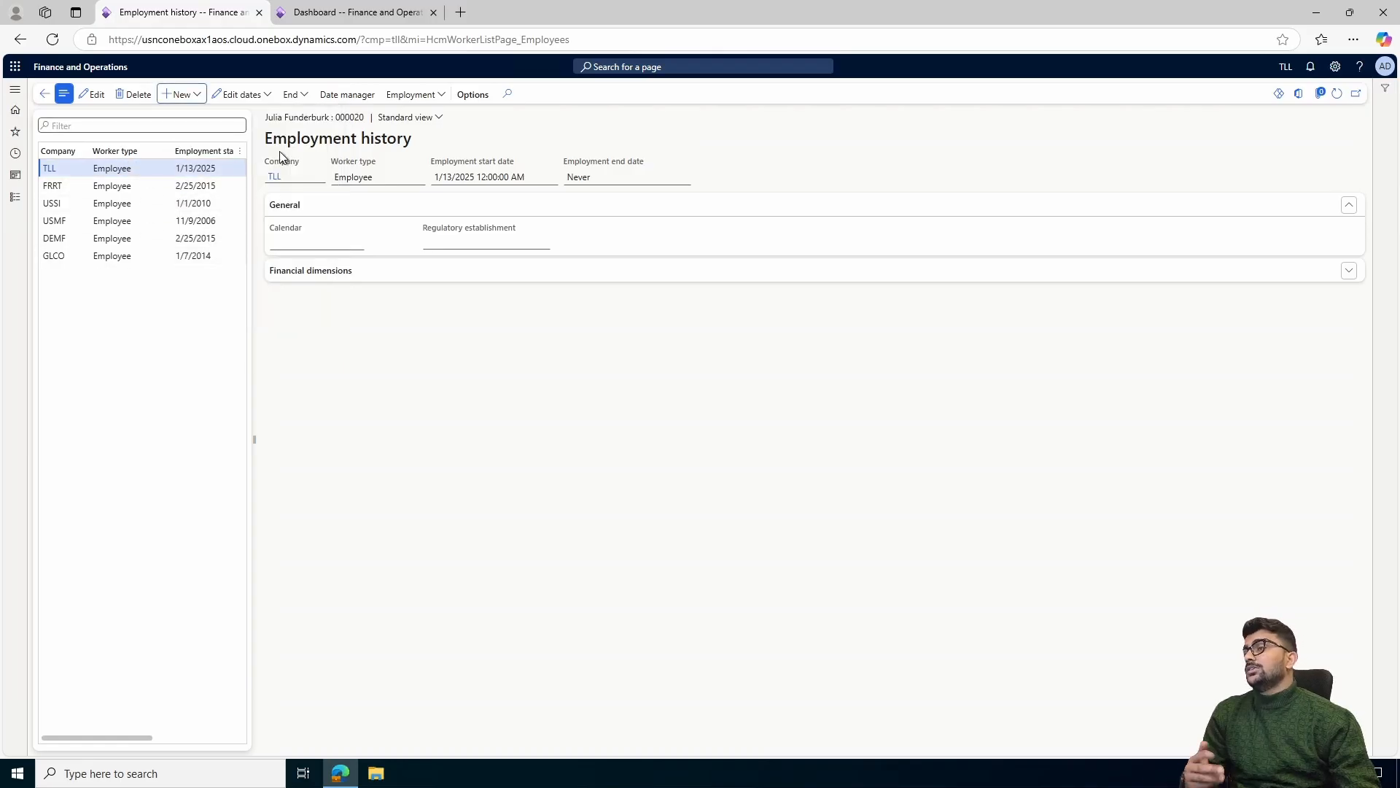
click(45, 93)
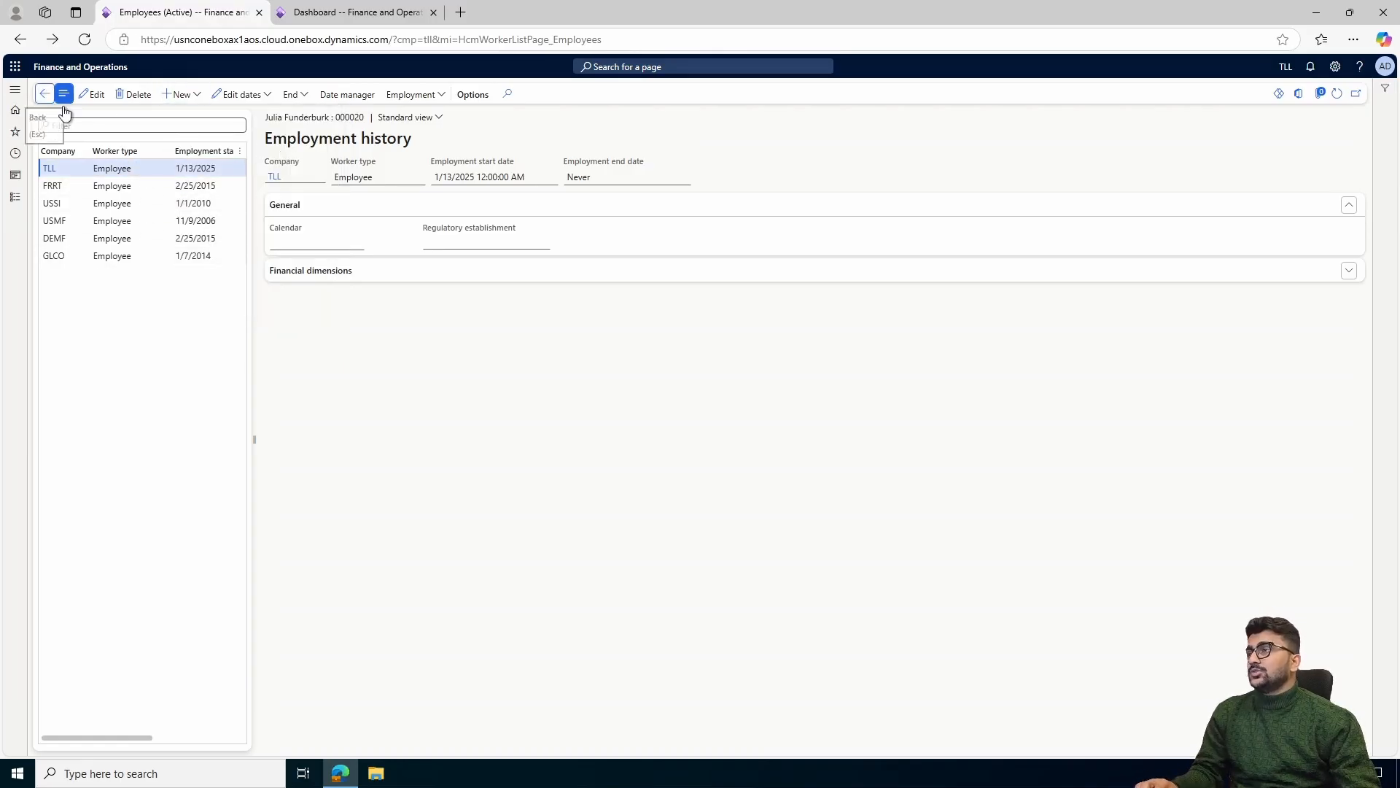
Open the All vendors list in Accounts payable to check the employee's vendor record
click(16, 200)
click(86, 228)
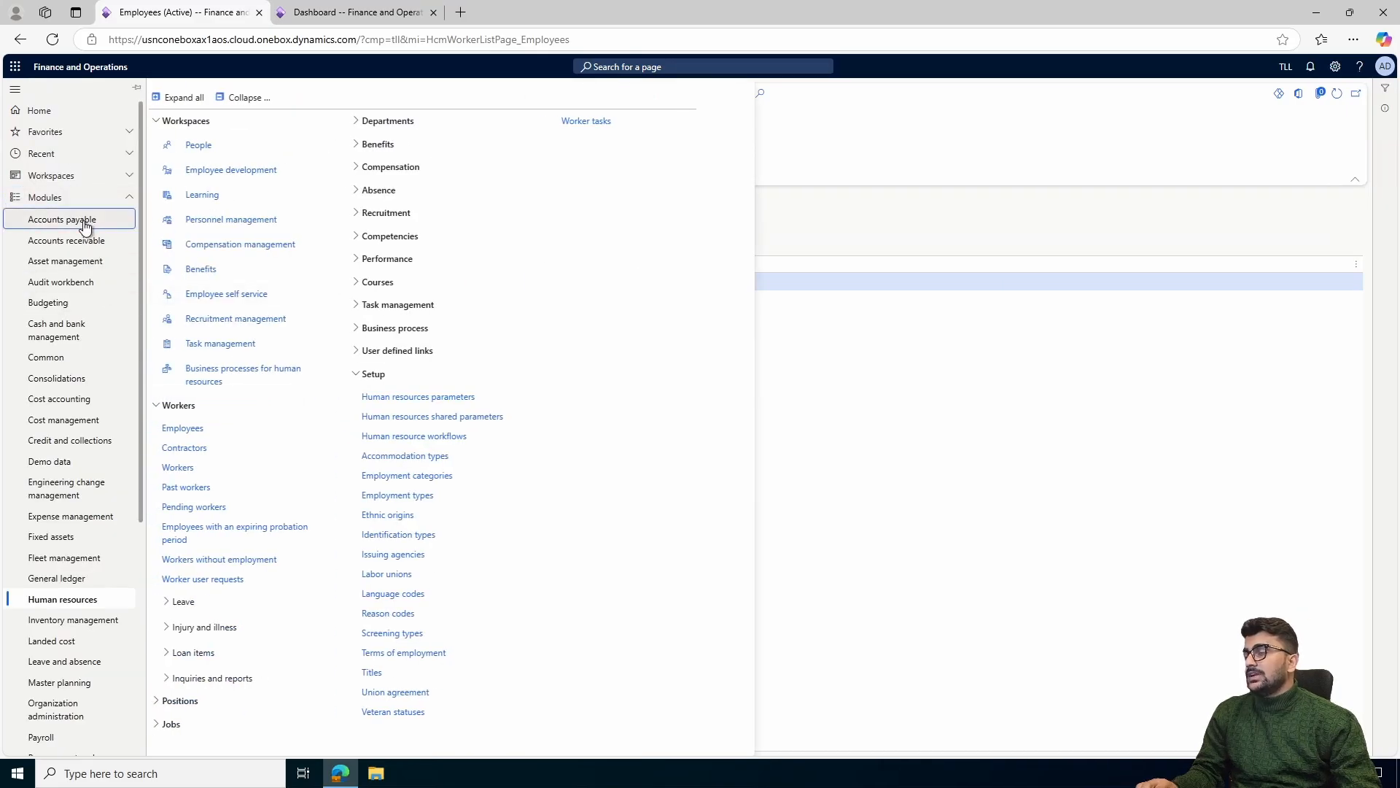
click(227, 243)
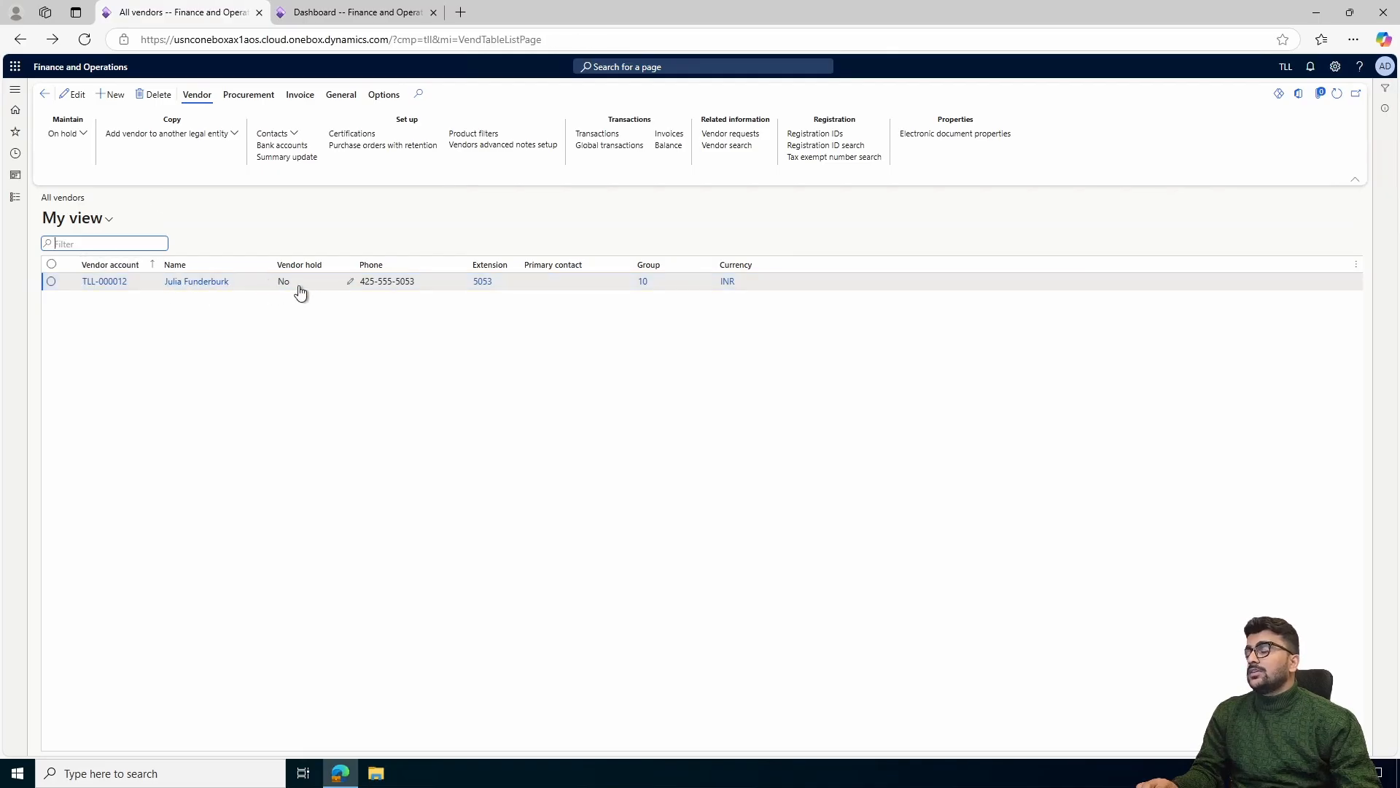
Return to the Human resources Employees list and open the employee's mapping and per diem rates form
click(14, 202)
scroll(73, 364, down, 3)
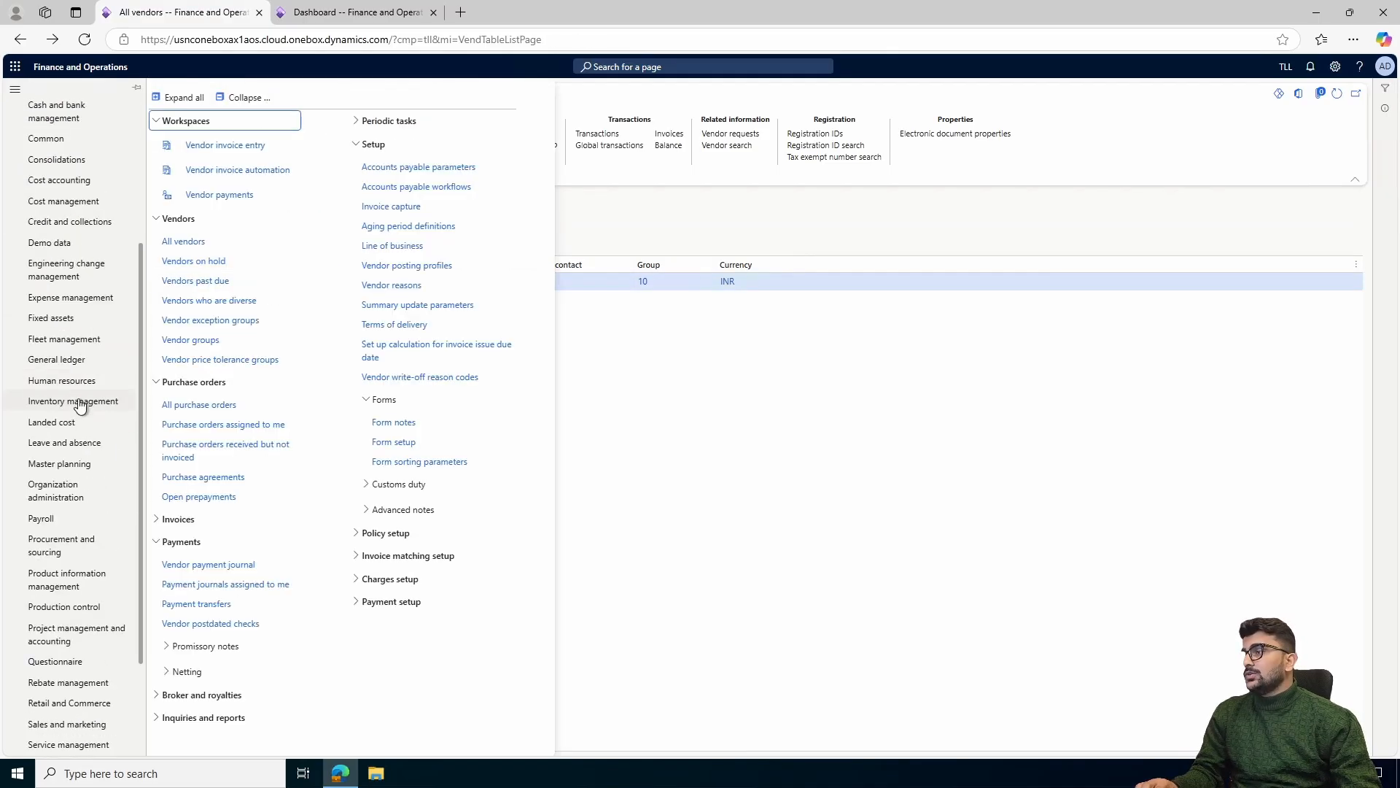
click(93, 382)
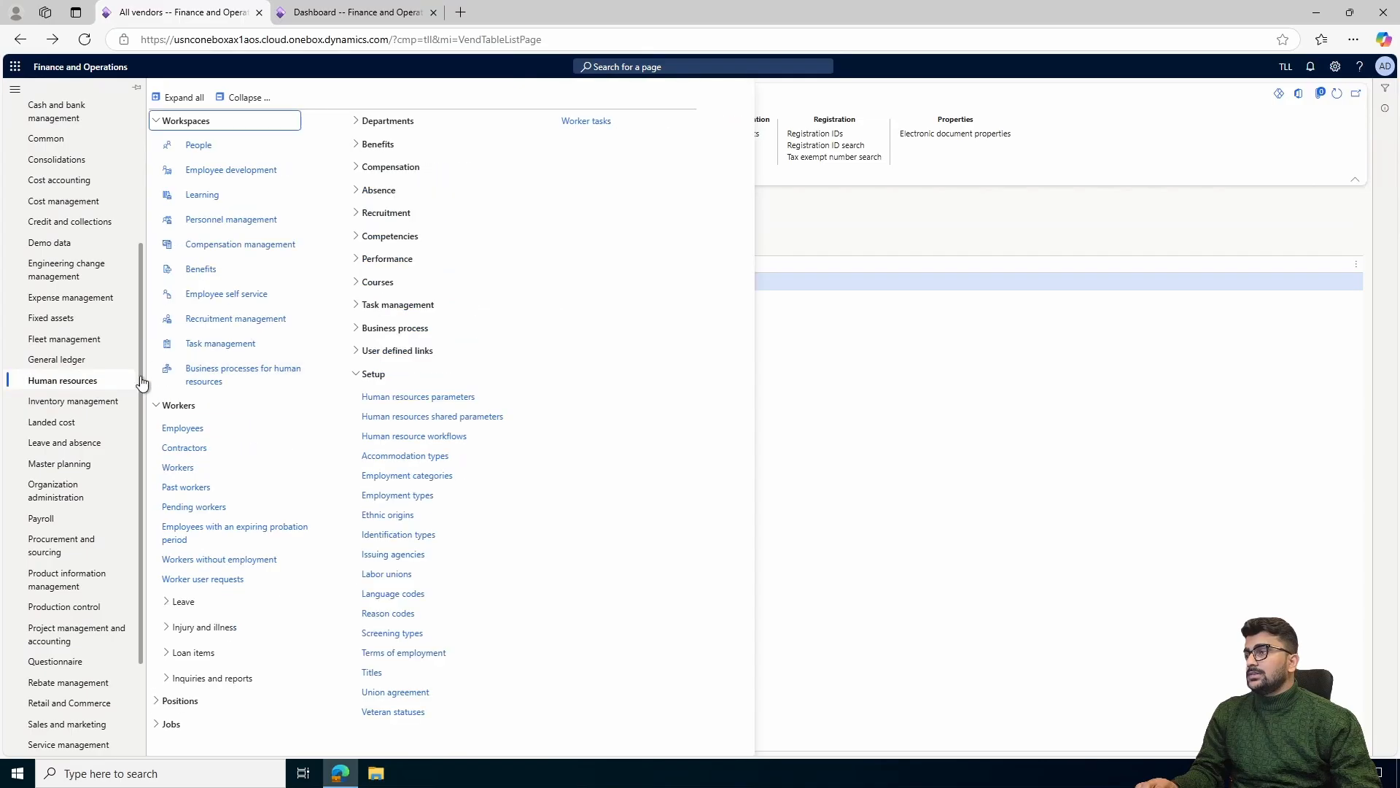
click(184, 429)
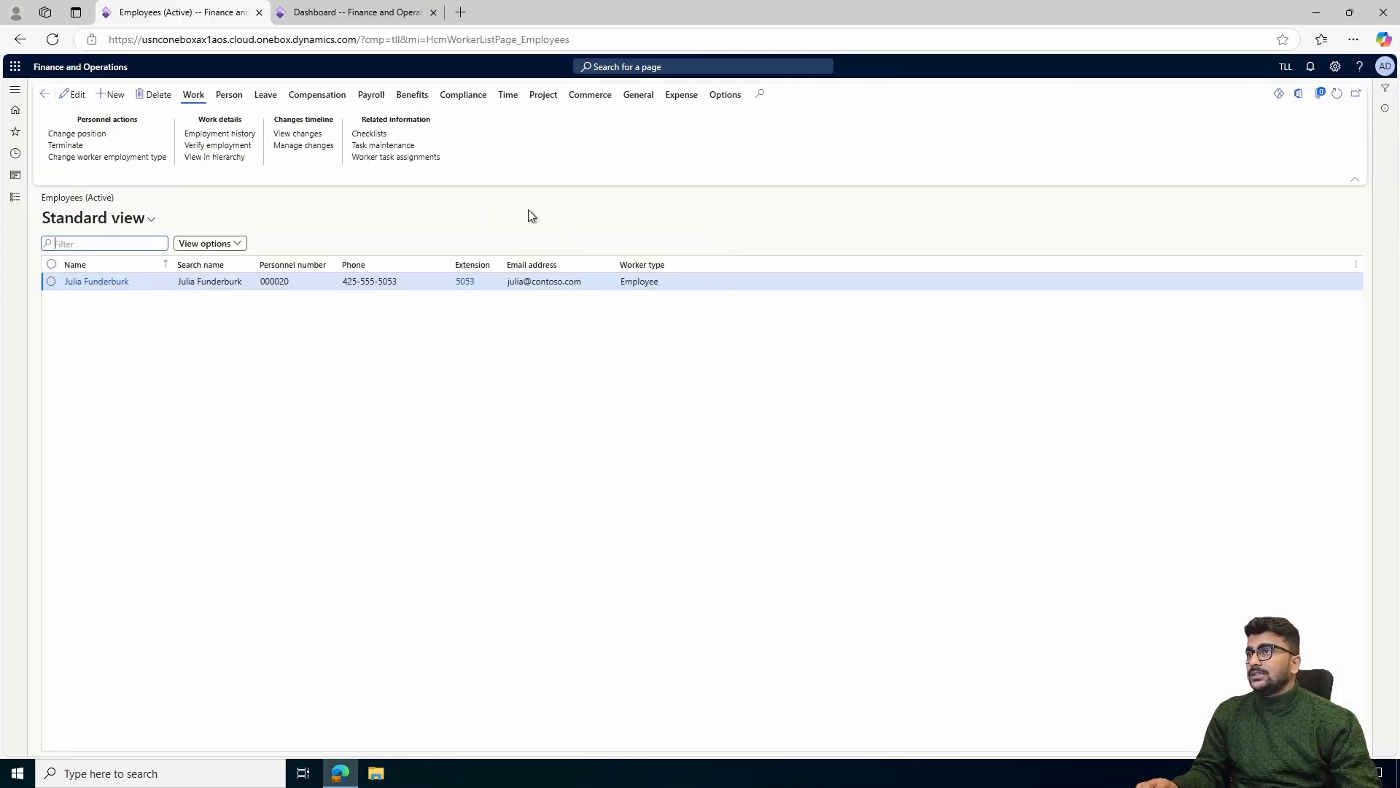
click(689, 100)
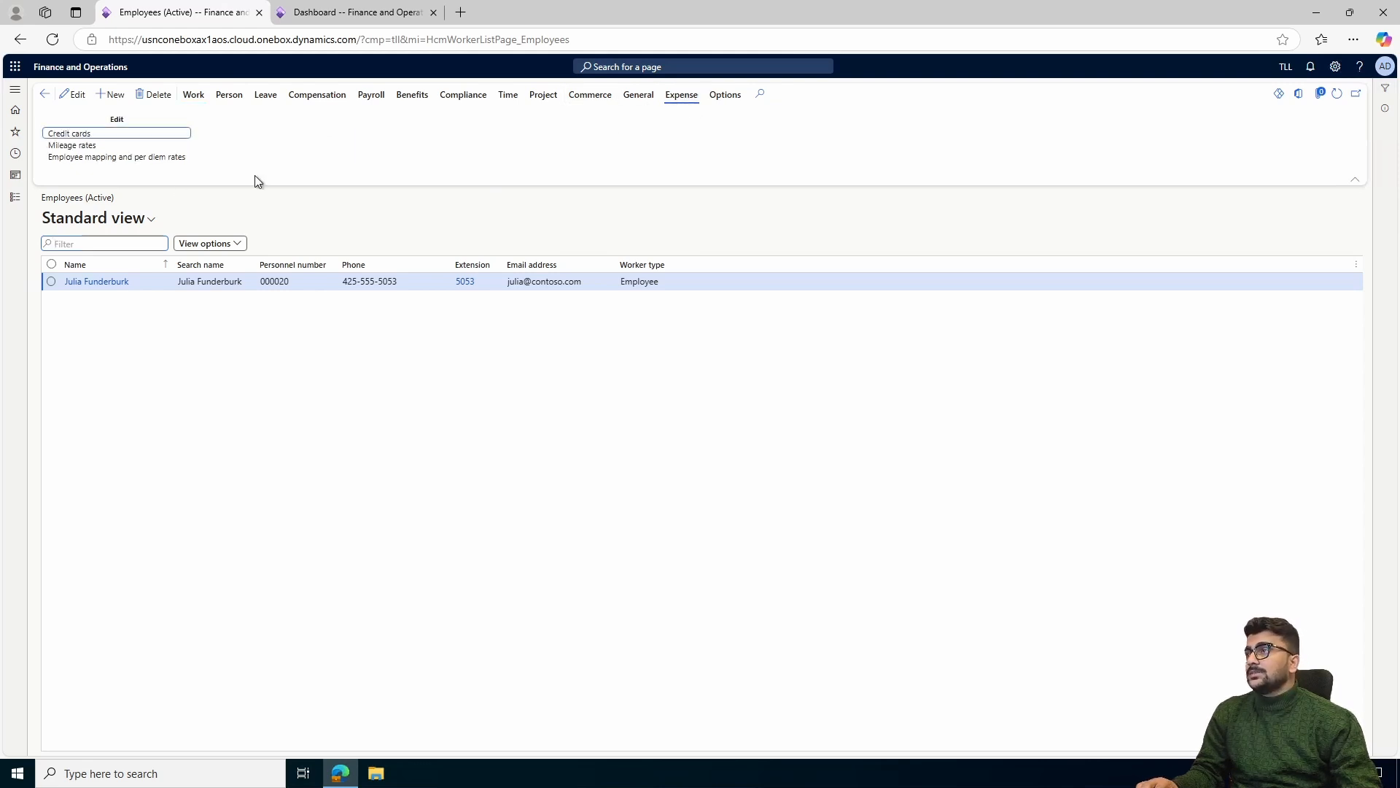
click(151, 158)
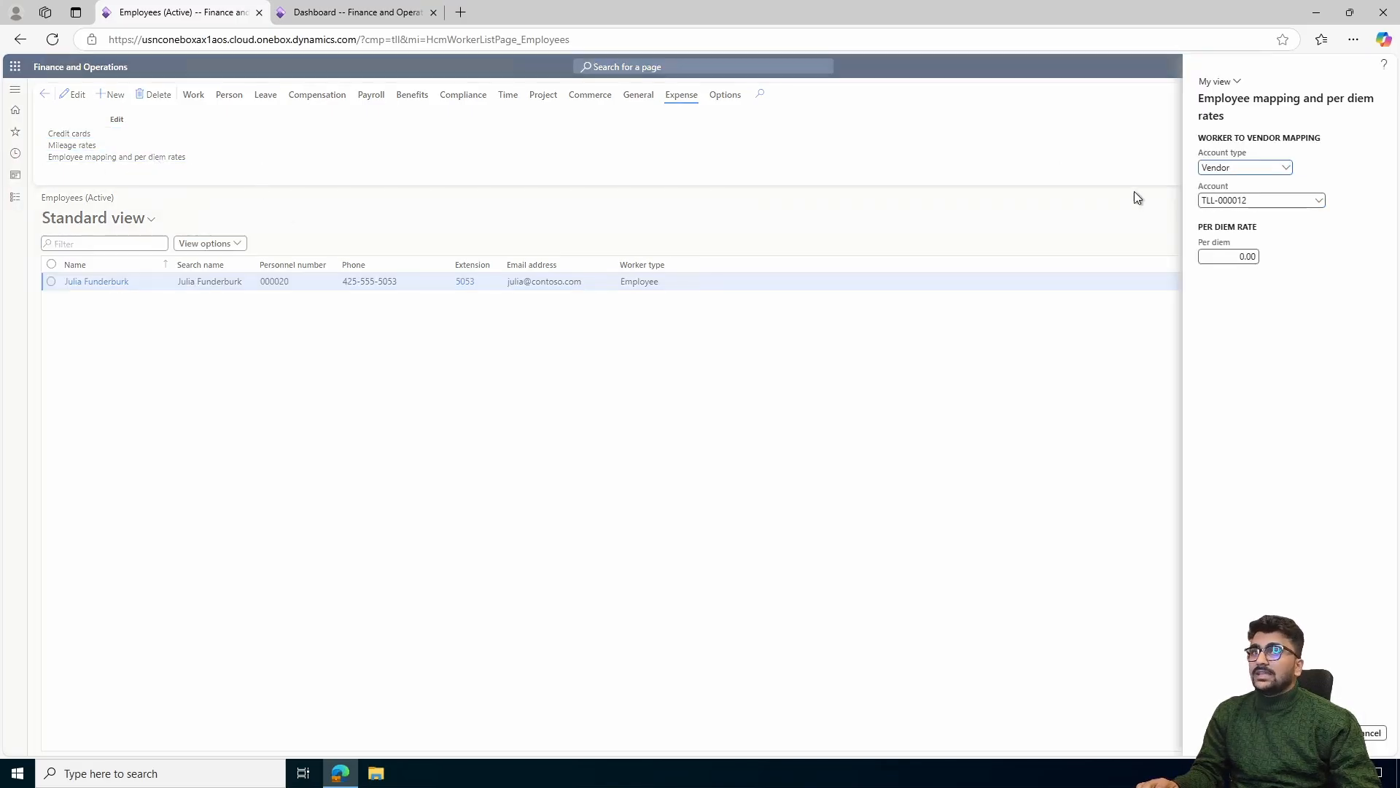
Check the account type and vendor account choices in the worker to vendor mapping, and cancel the form
click(1288, 169)
click(1289, 169)
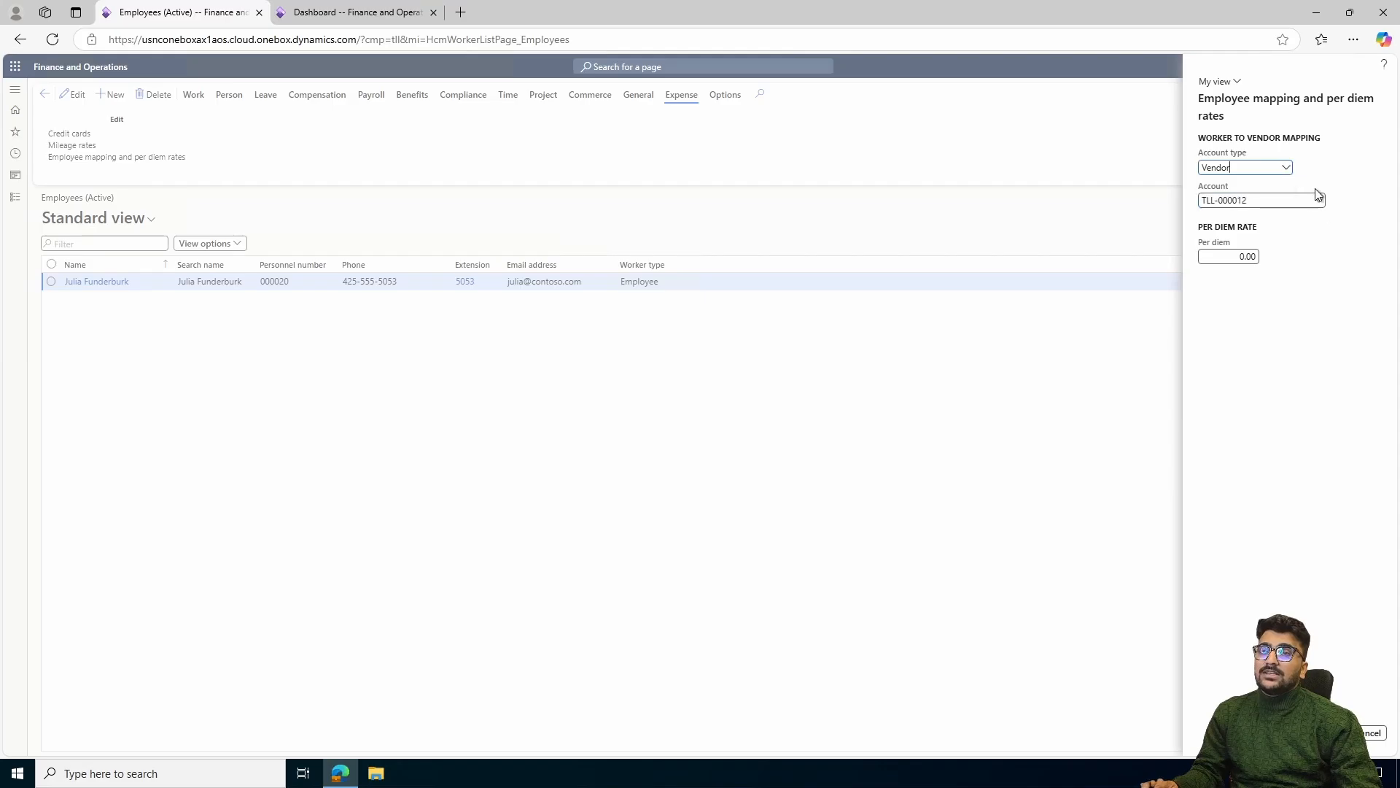
click(1319, 205)
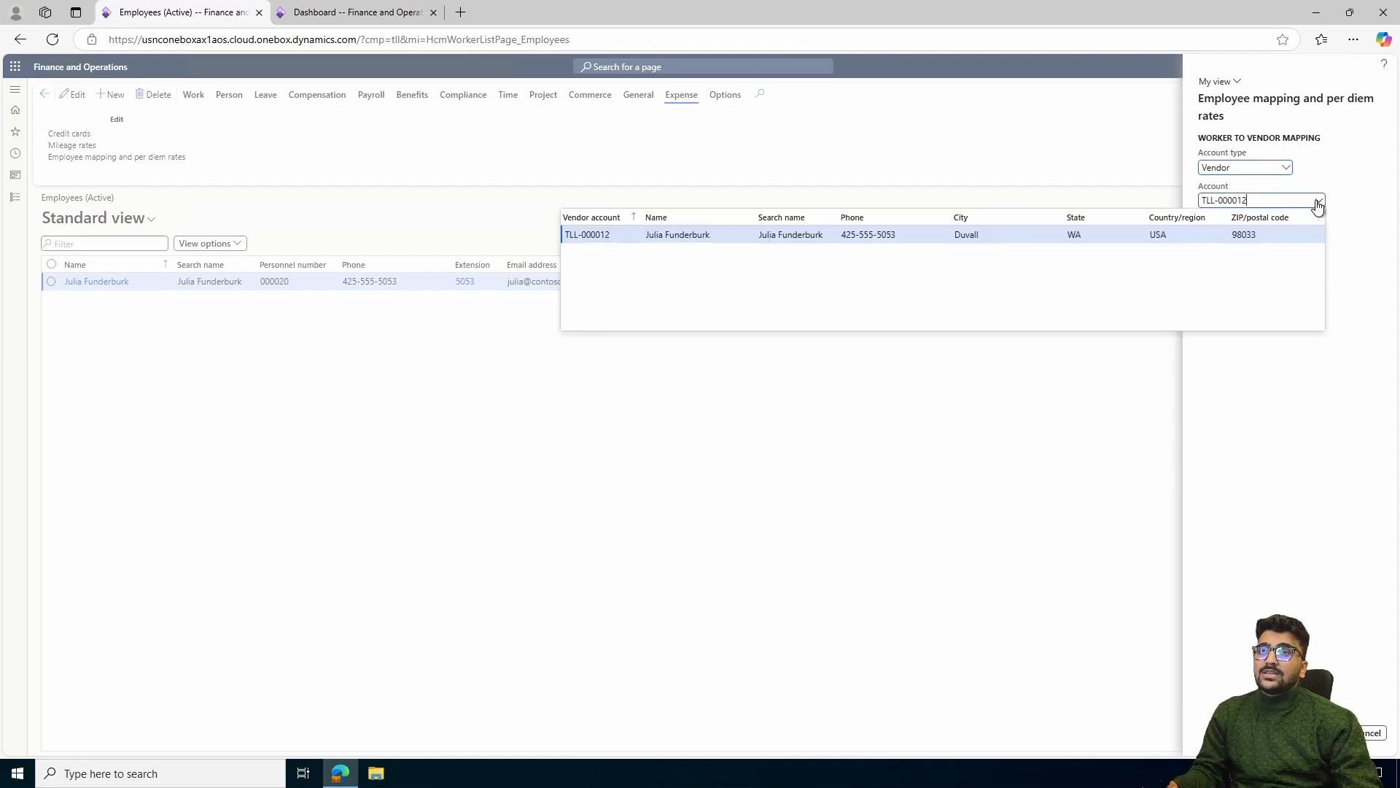
click(920, 235)
click(1368, 733)
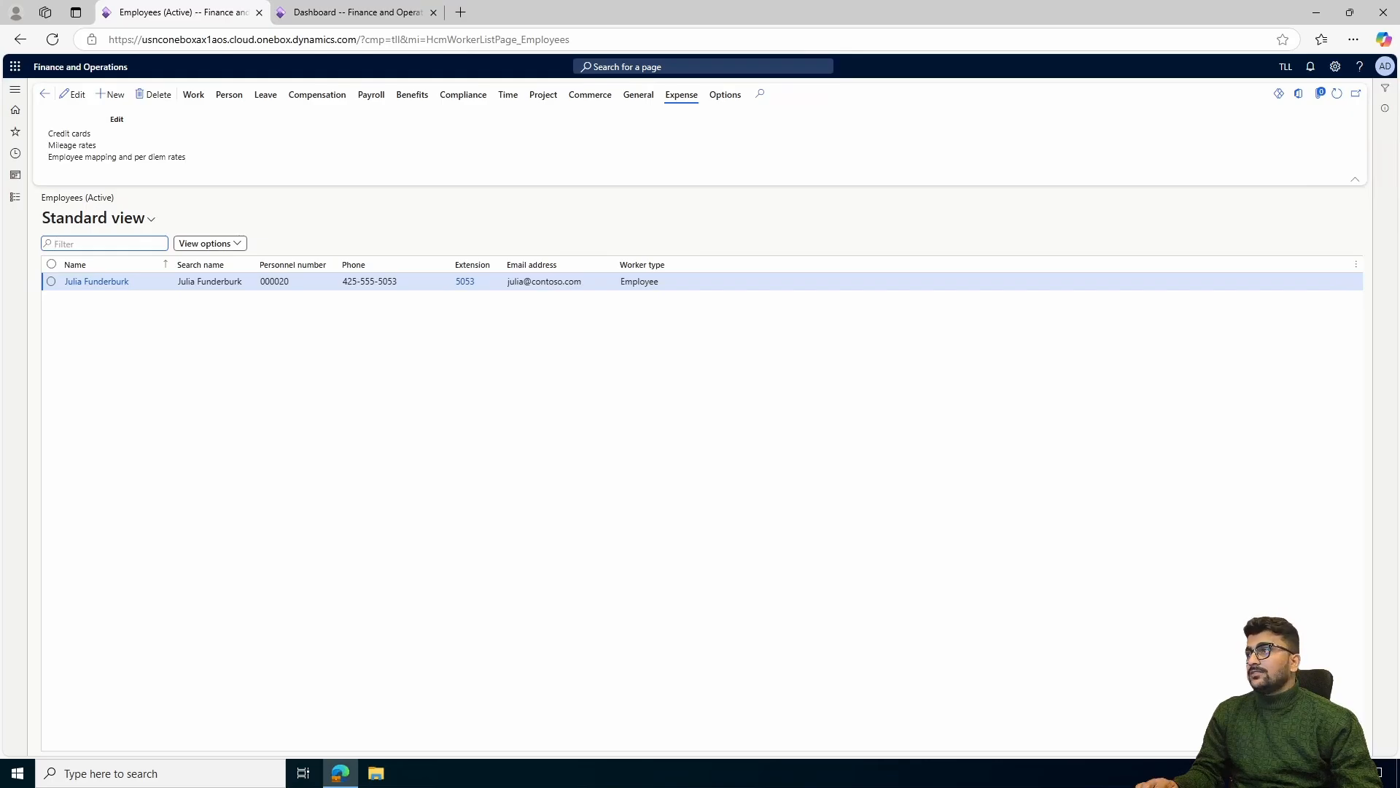
Open the Admin user's record in System administration to check its linked person, and return to the Users list
click(14, 197)
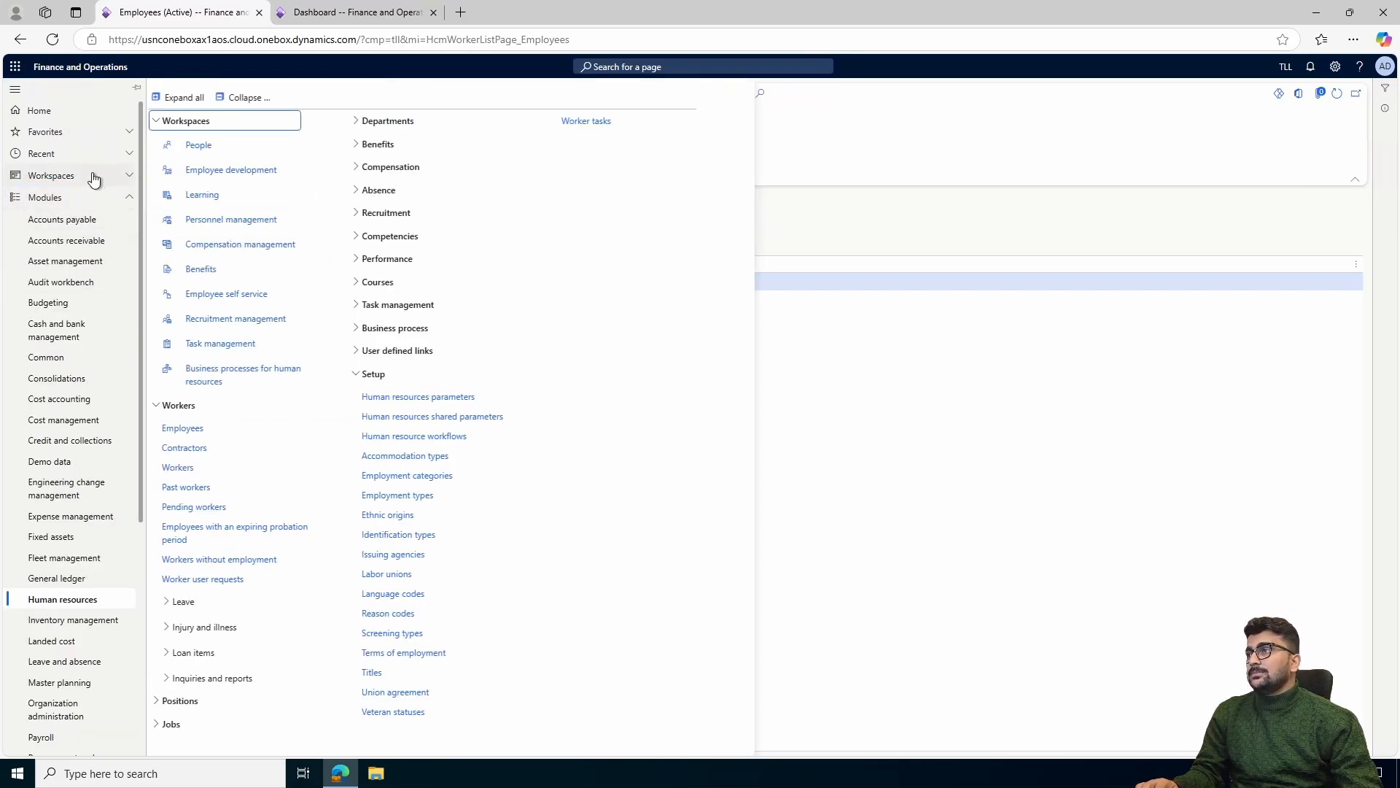
scroll(77, 182, down, 3)
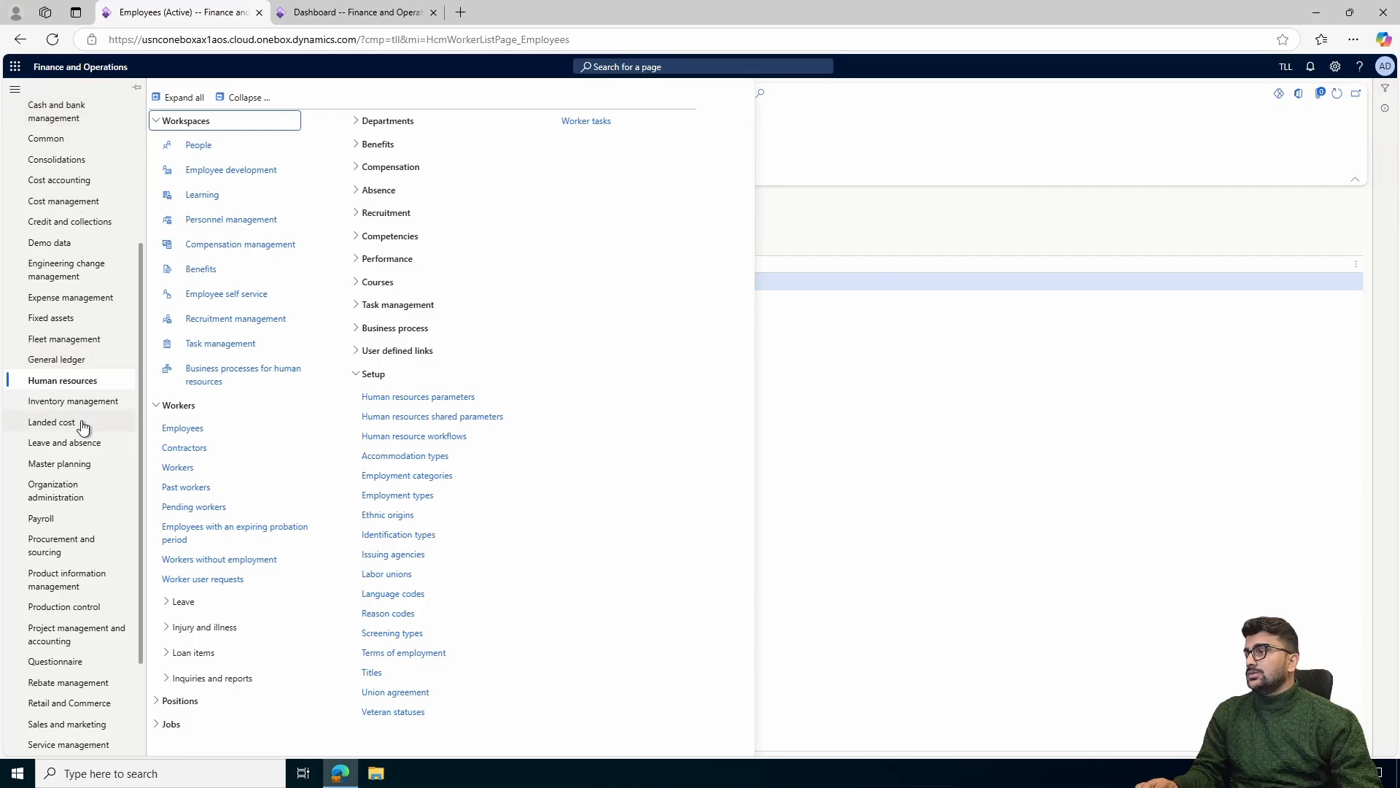
scroll(83, 426, down, 2)
click(69, 629)
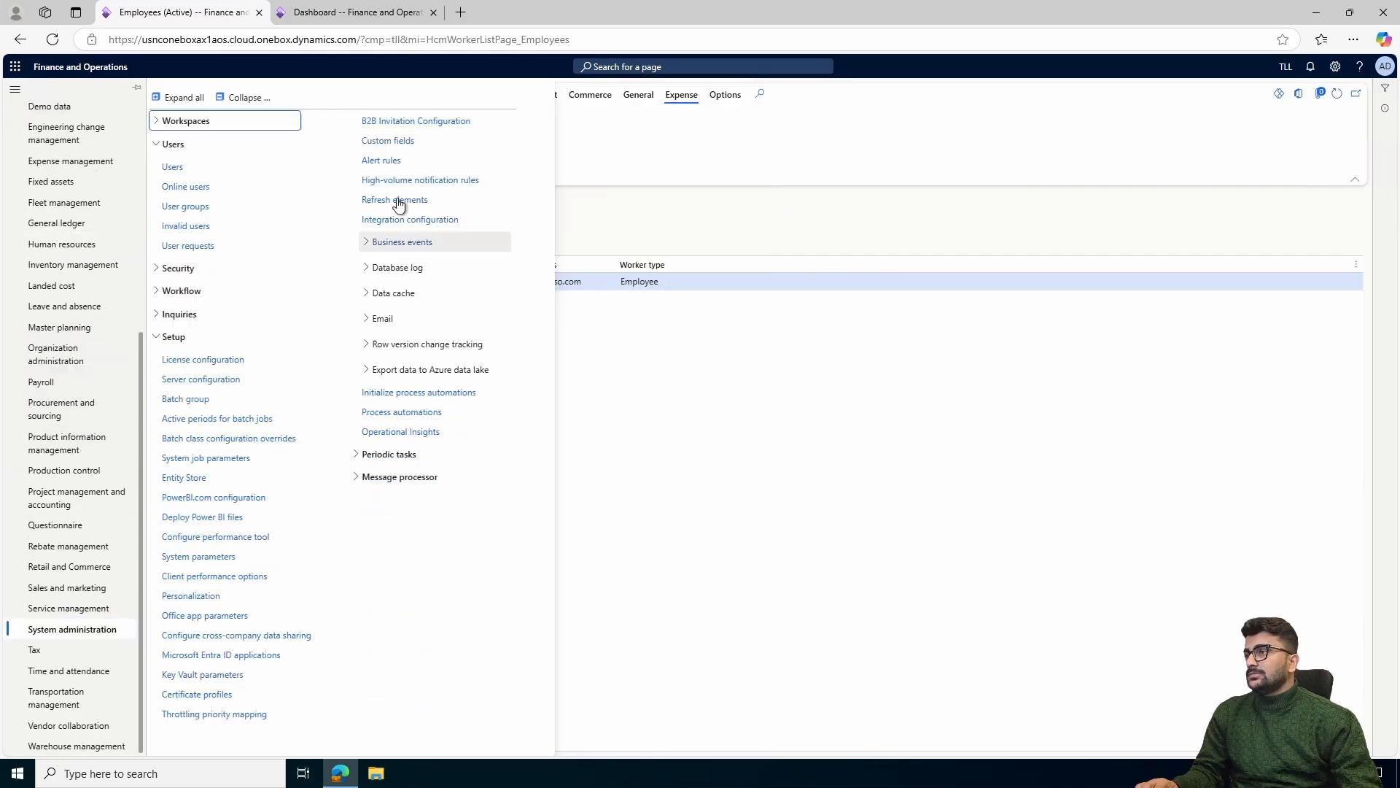
click(173, 167)
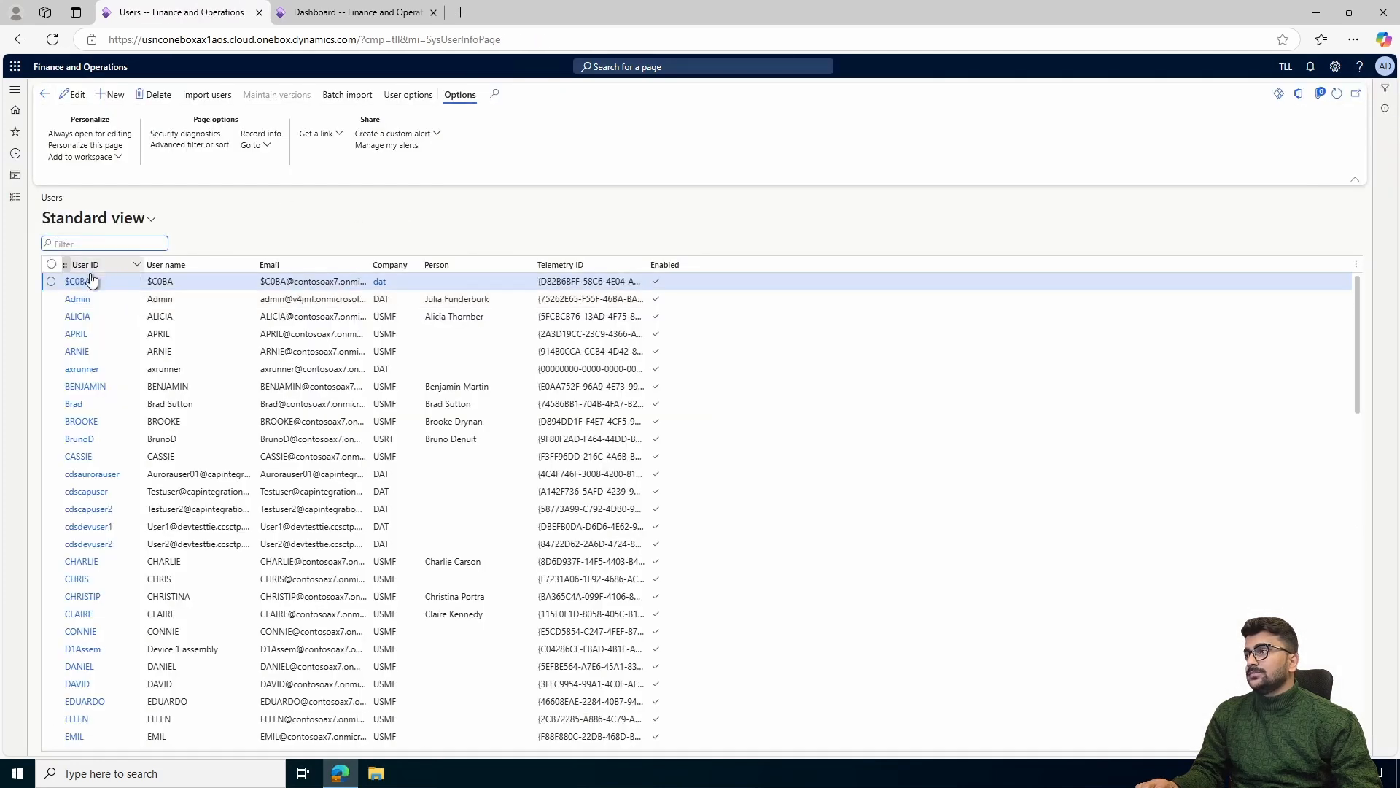
click(77, 299)
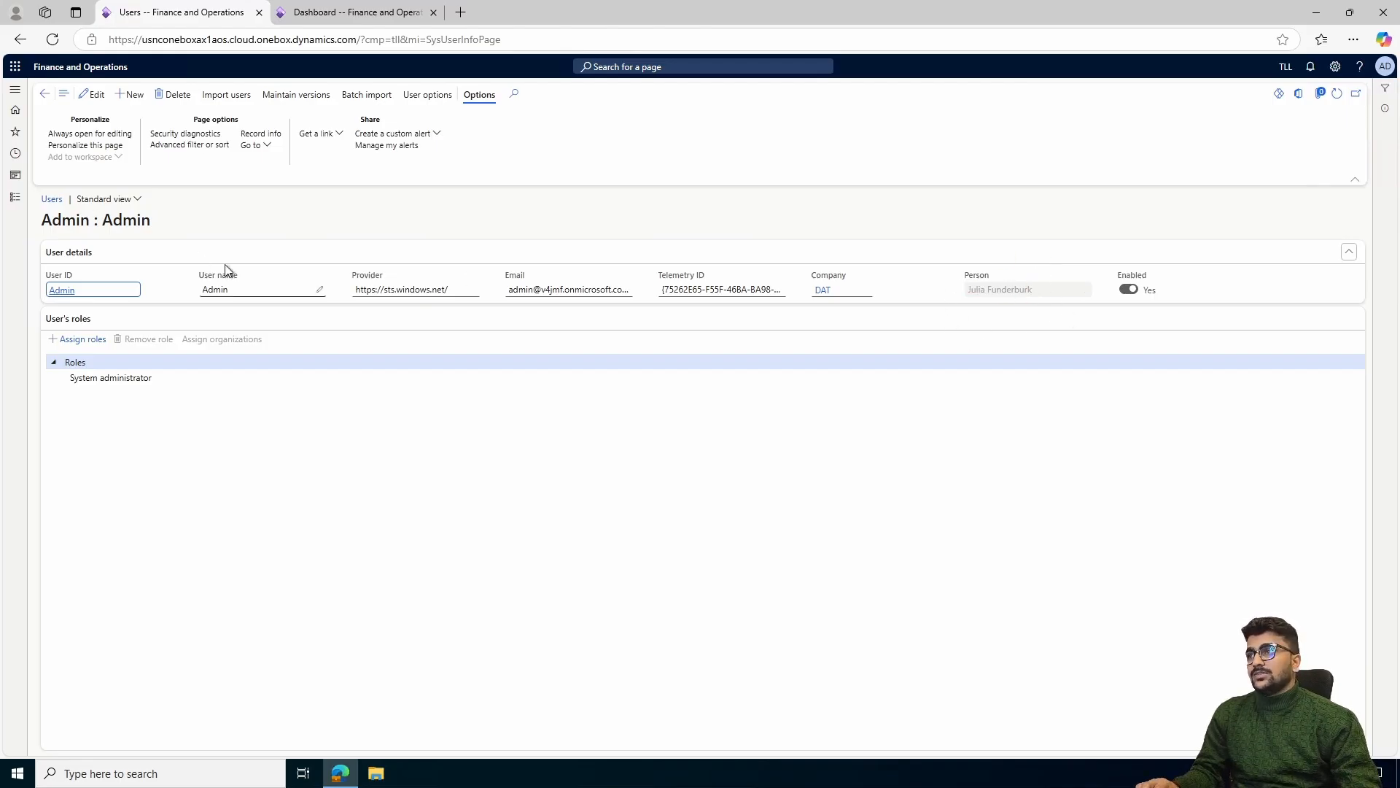
click(52, 198)
Open the Expense management parameters and examine the financial setting for posting cash advances immediately
click(15, 197)
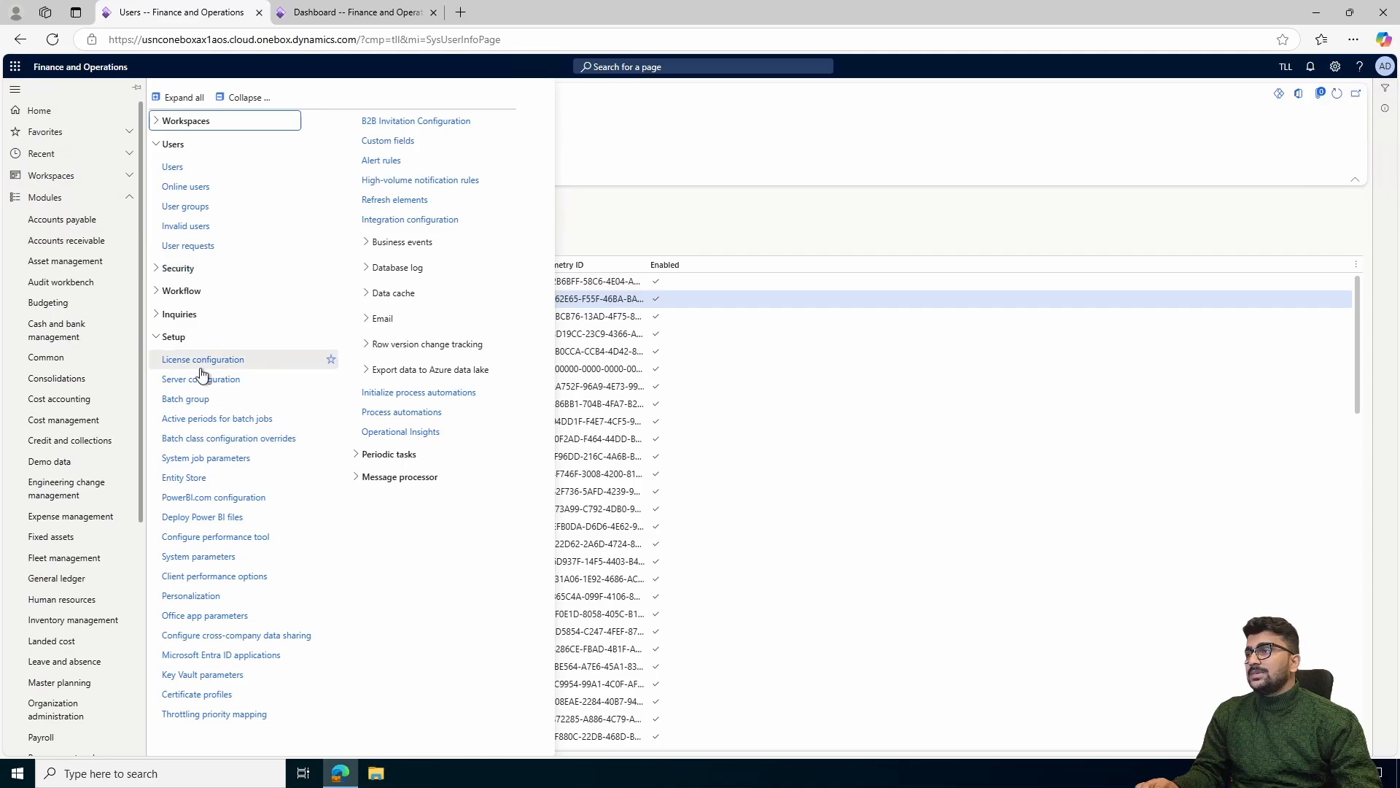
click(72, 515)
click(15, 197)
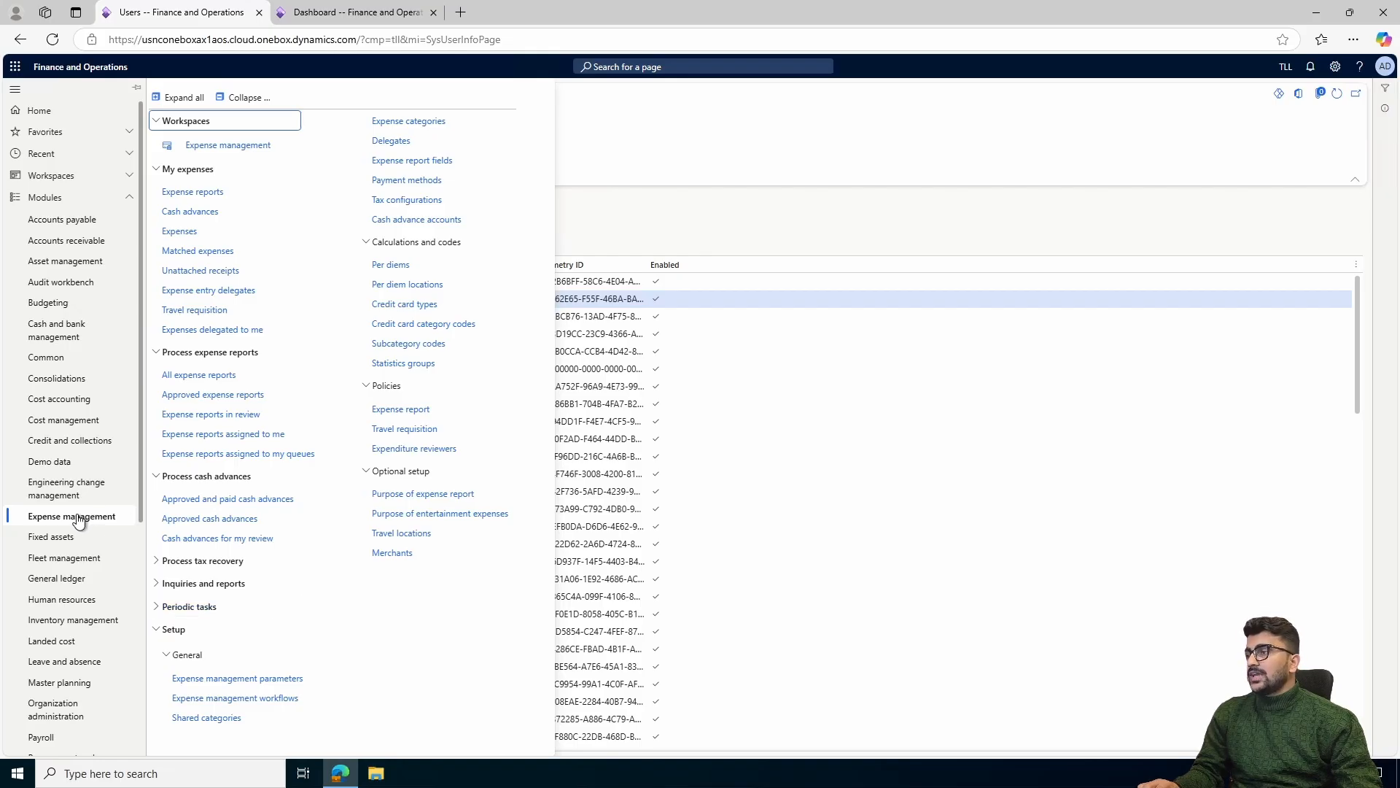
click(224, 681)
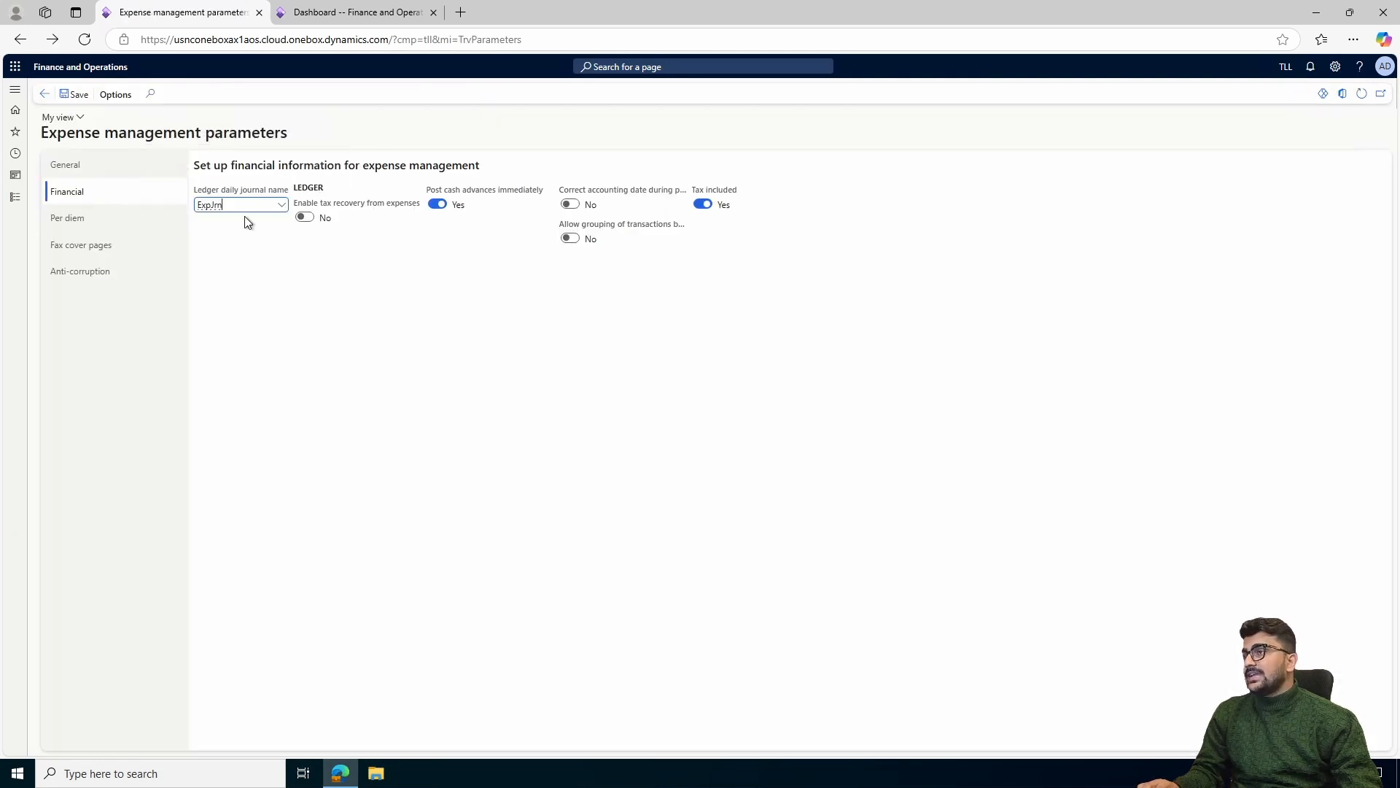
drag(429, 192, 481, 225)
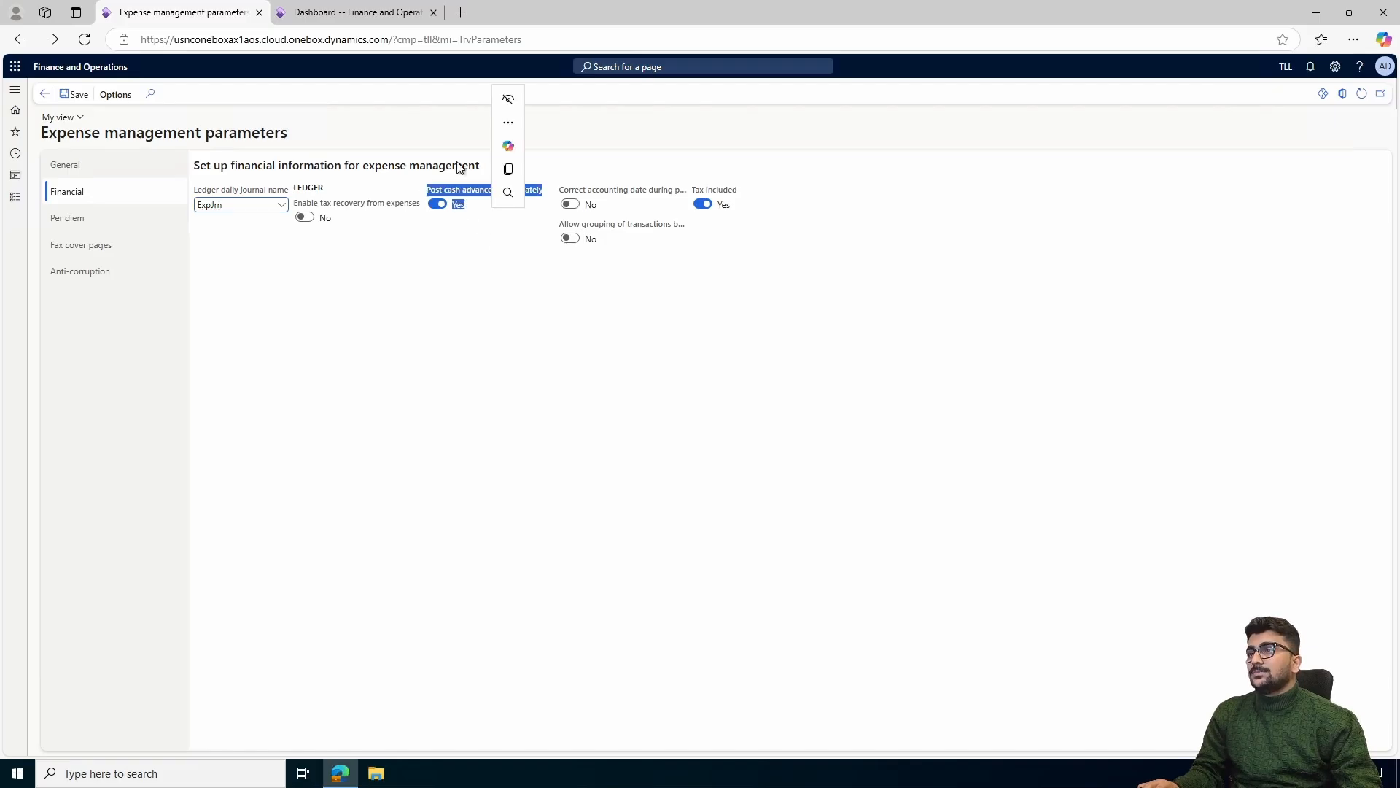
click(464, 186)
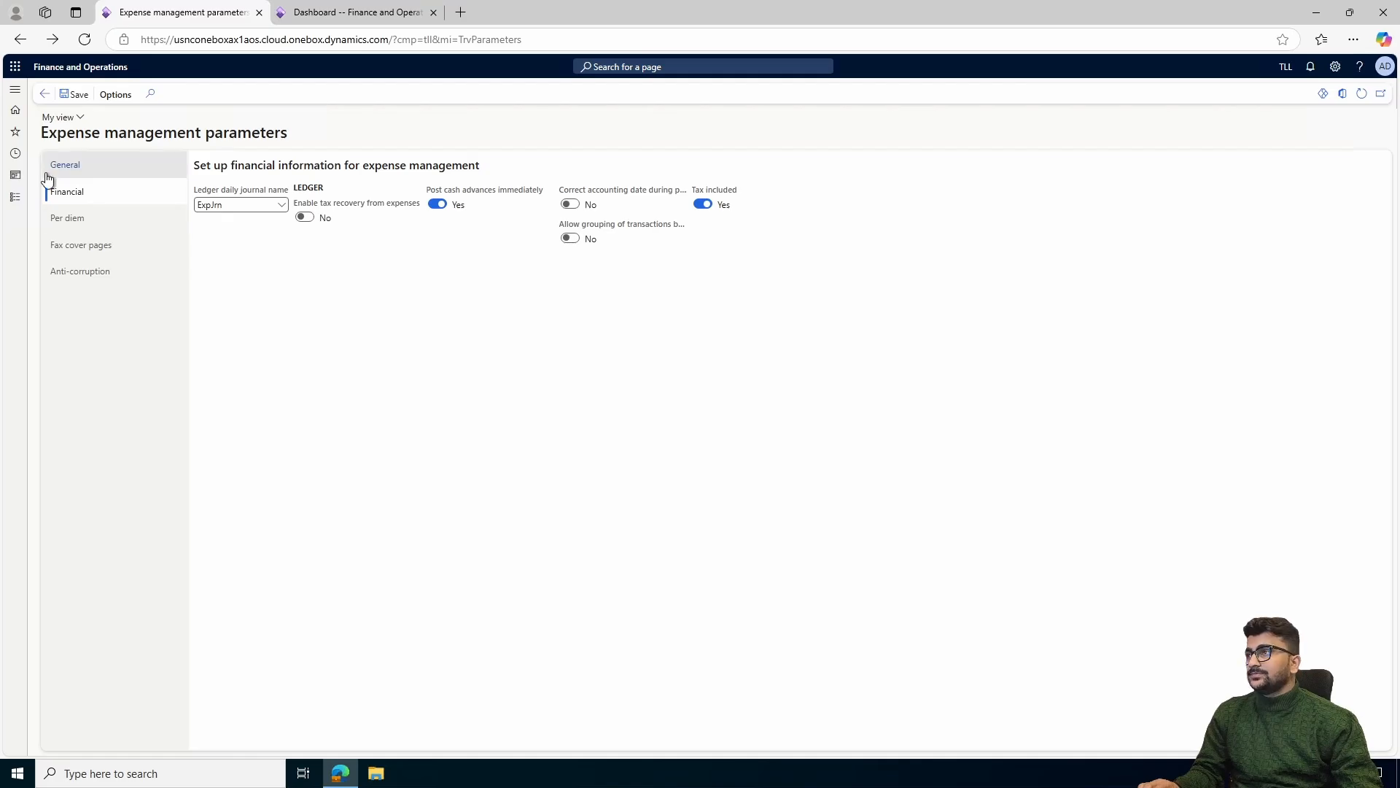
Open the Expense management workflows list from the Expense management setup
click(15, 197)
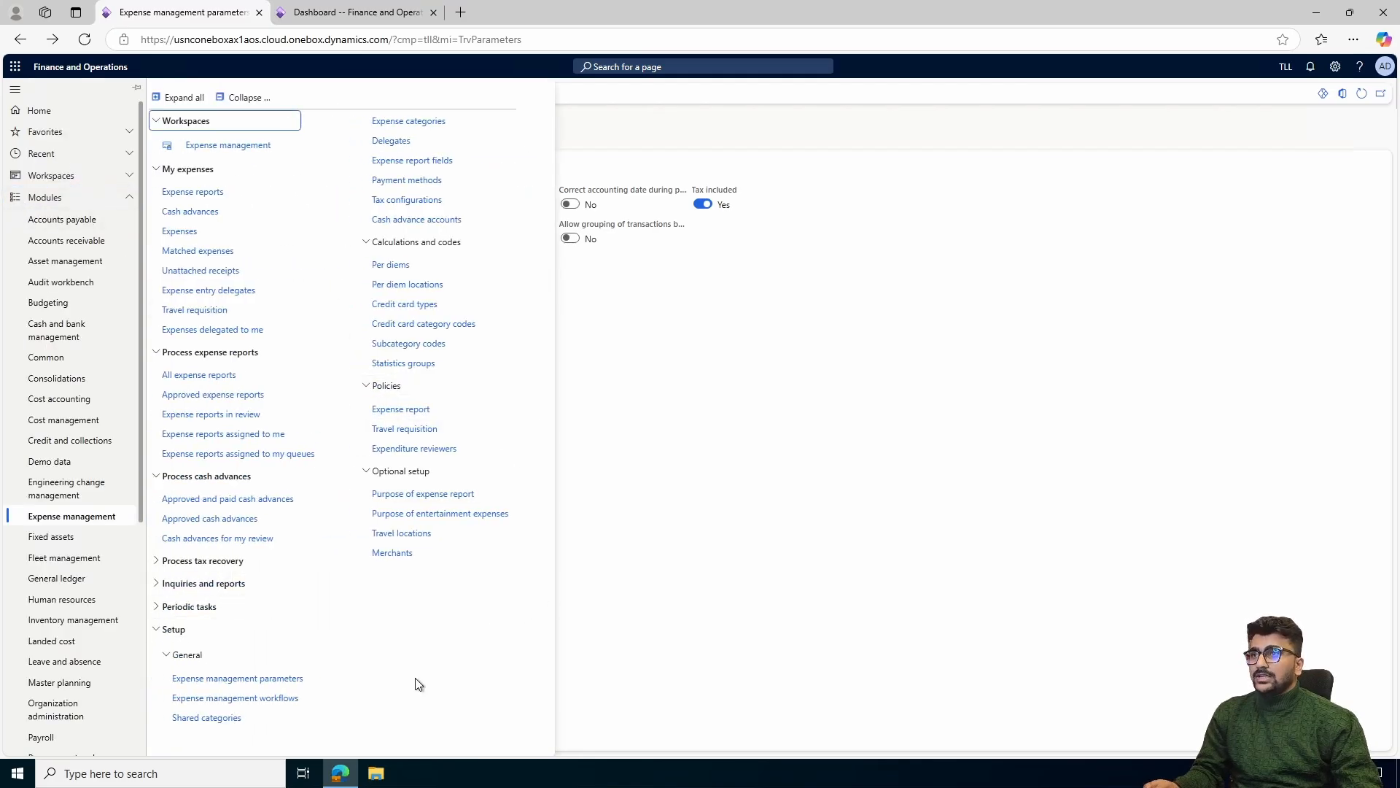
click(250, 700)
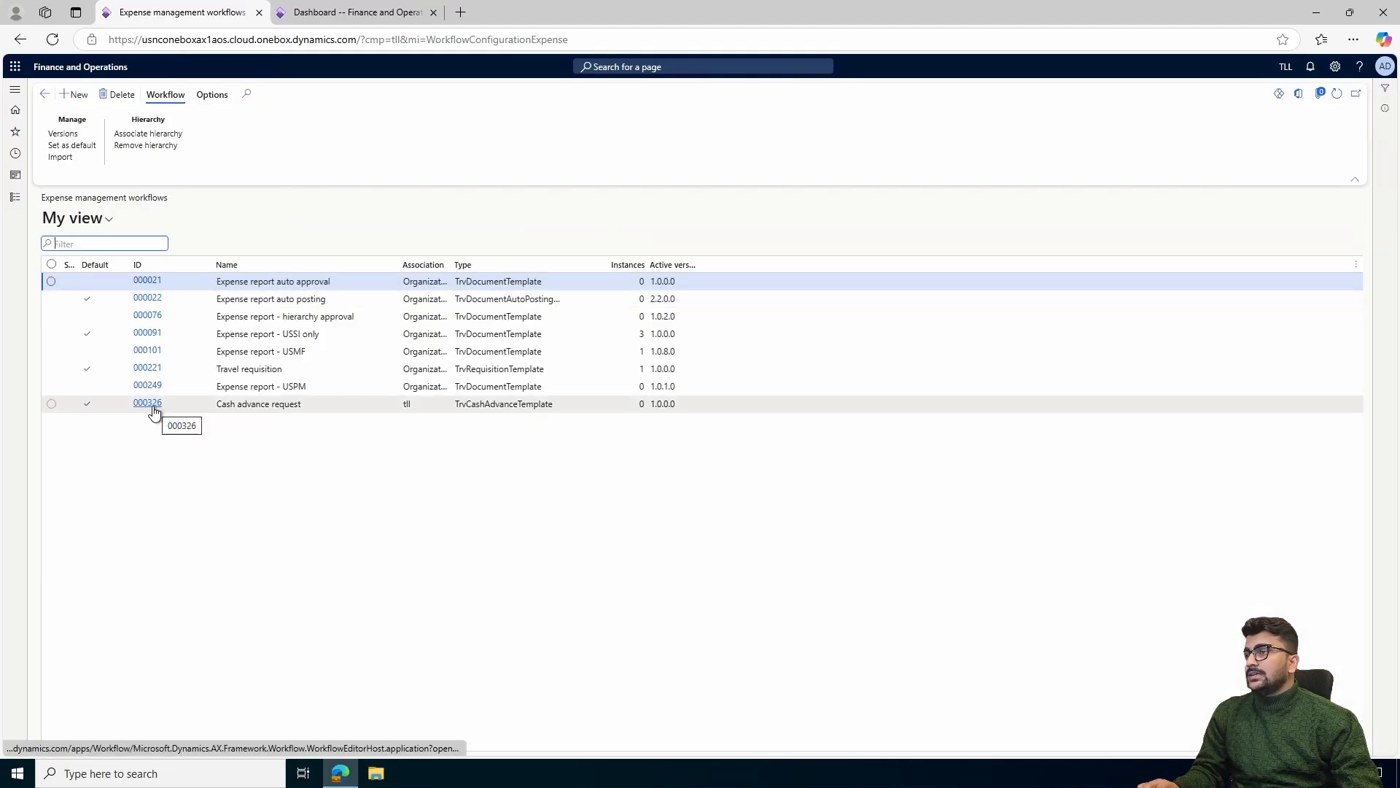
Try creating a new workflow of the Cash advance request type, and close the workflow type selection
click(84, 98)
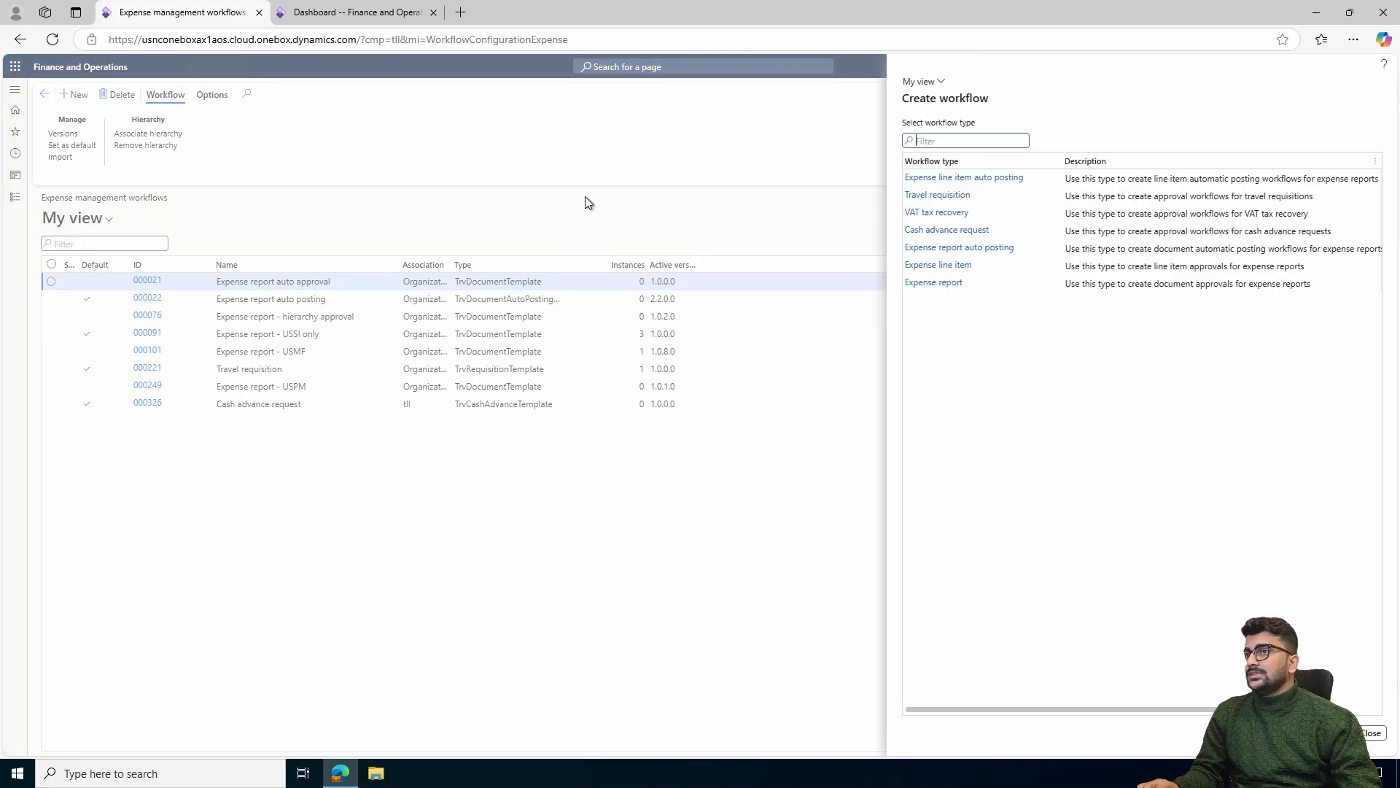
click(967, 232)
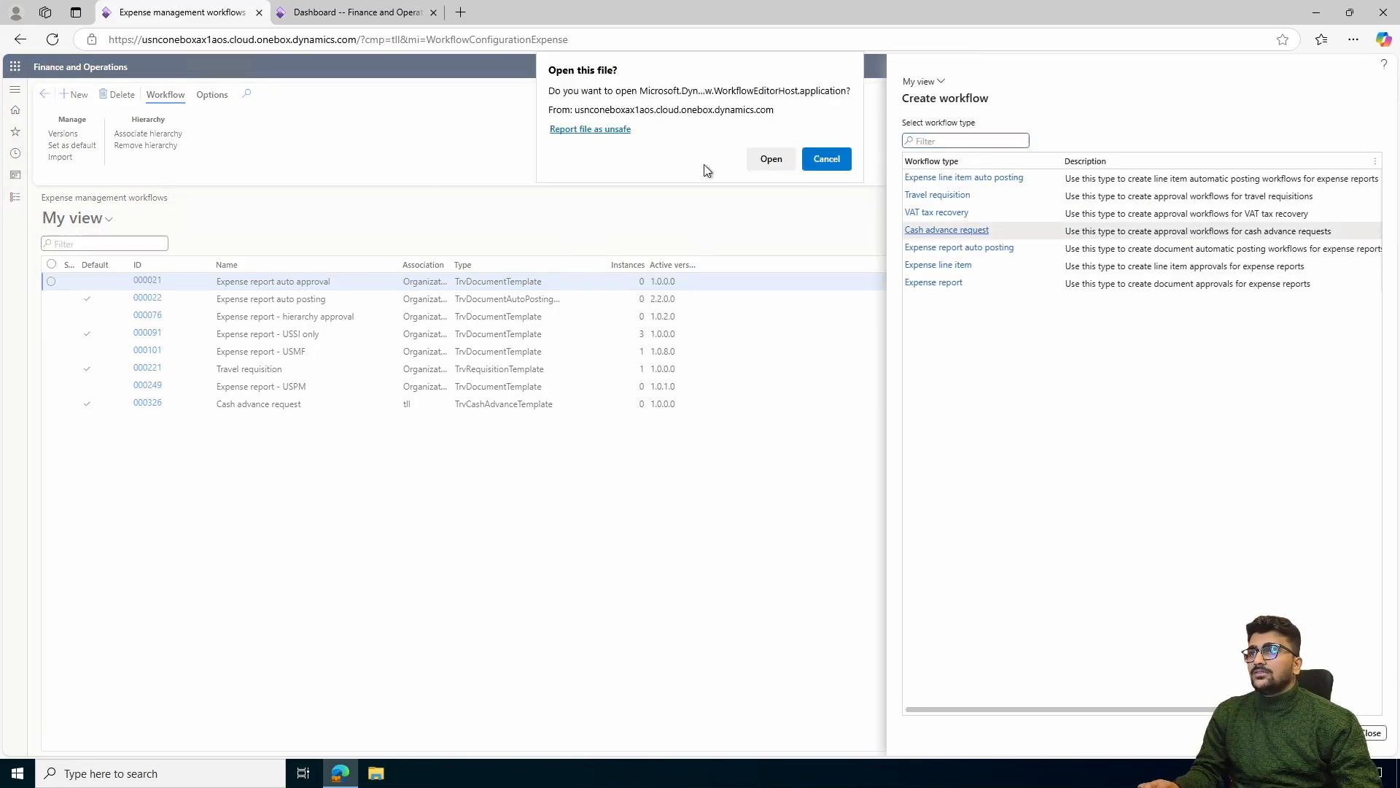
click(777, 159)
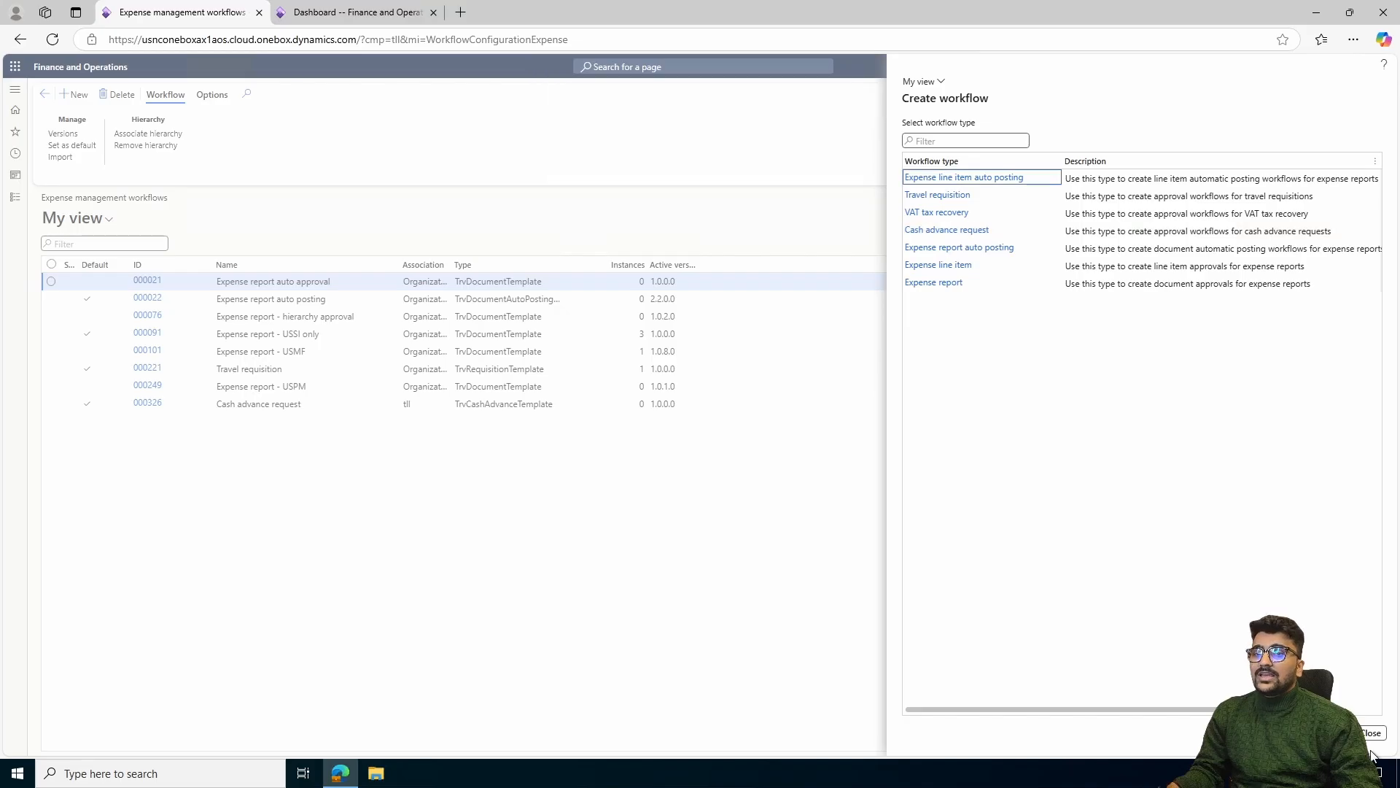
click(1378, 735)
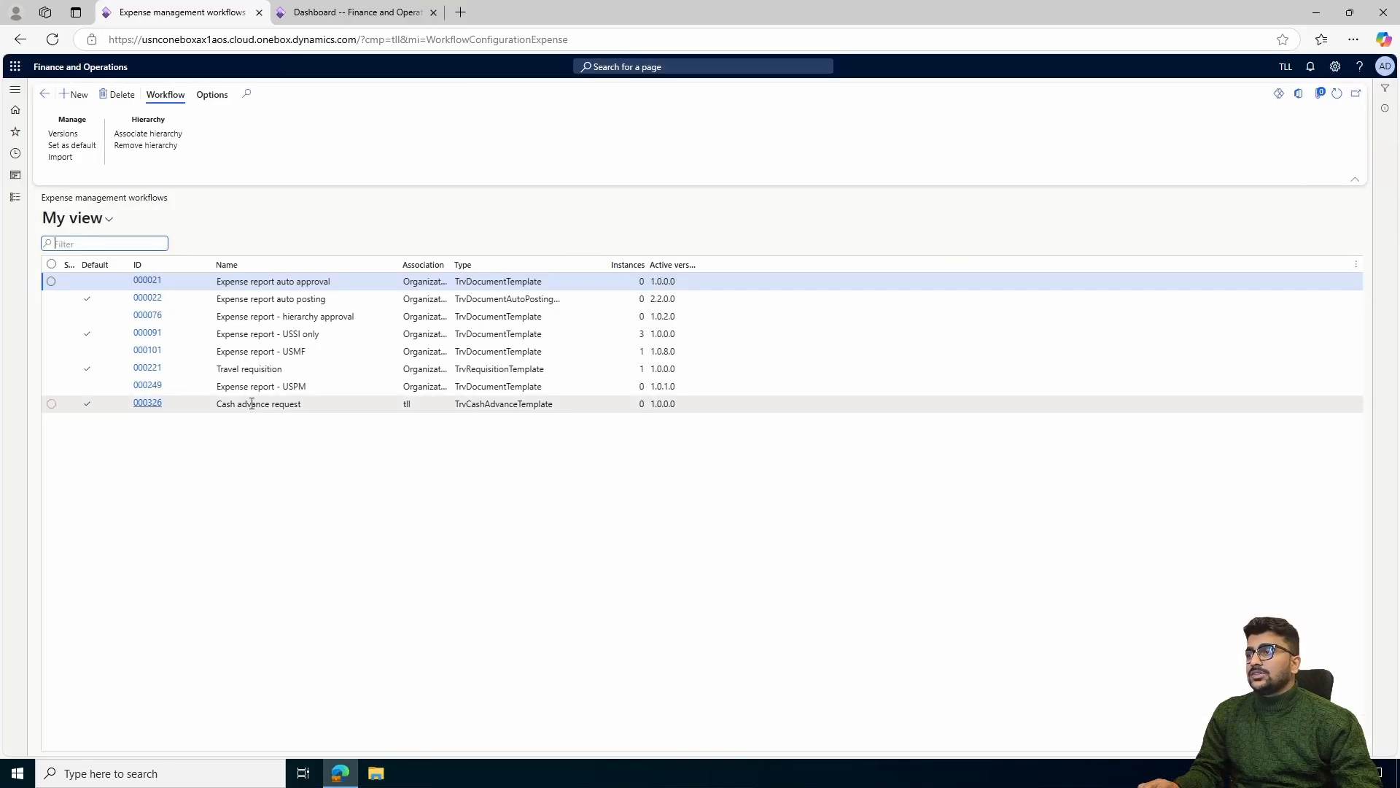
Open the existing Cash advance request workflow in the workflow editor and maximize the editor window
click(149, 404)
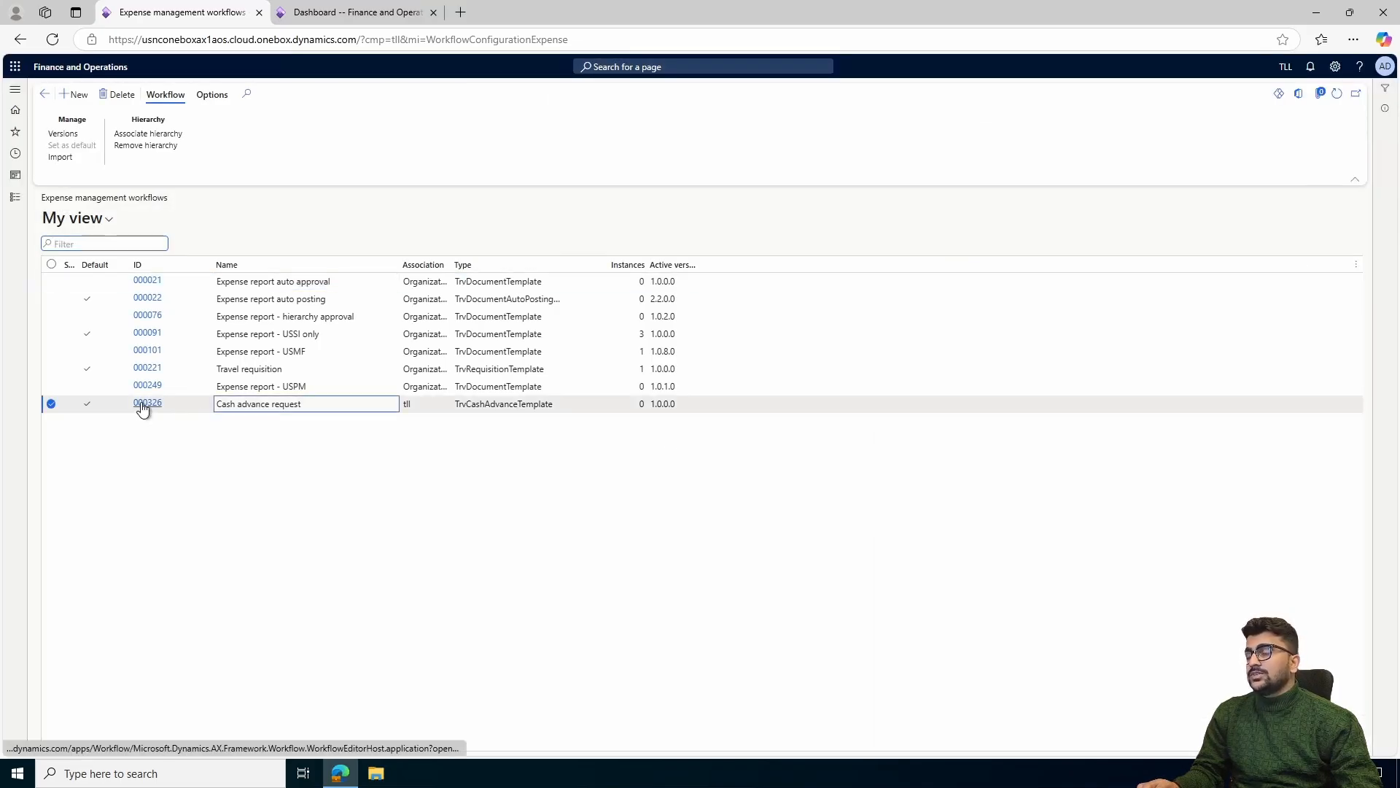
click(772, 160)
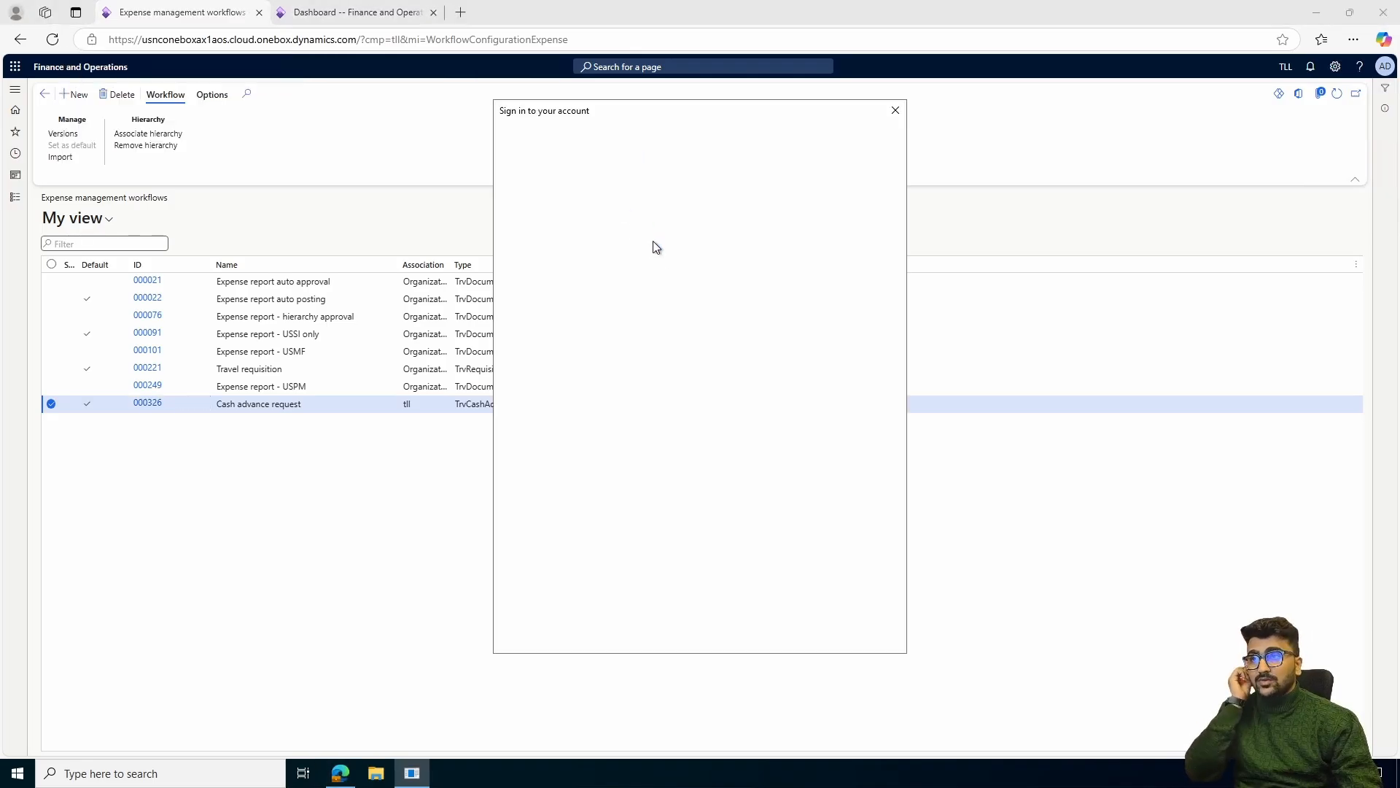
double_click(827, 56)
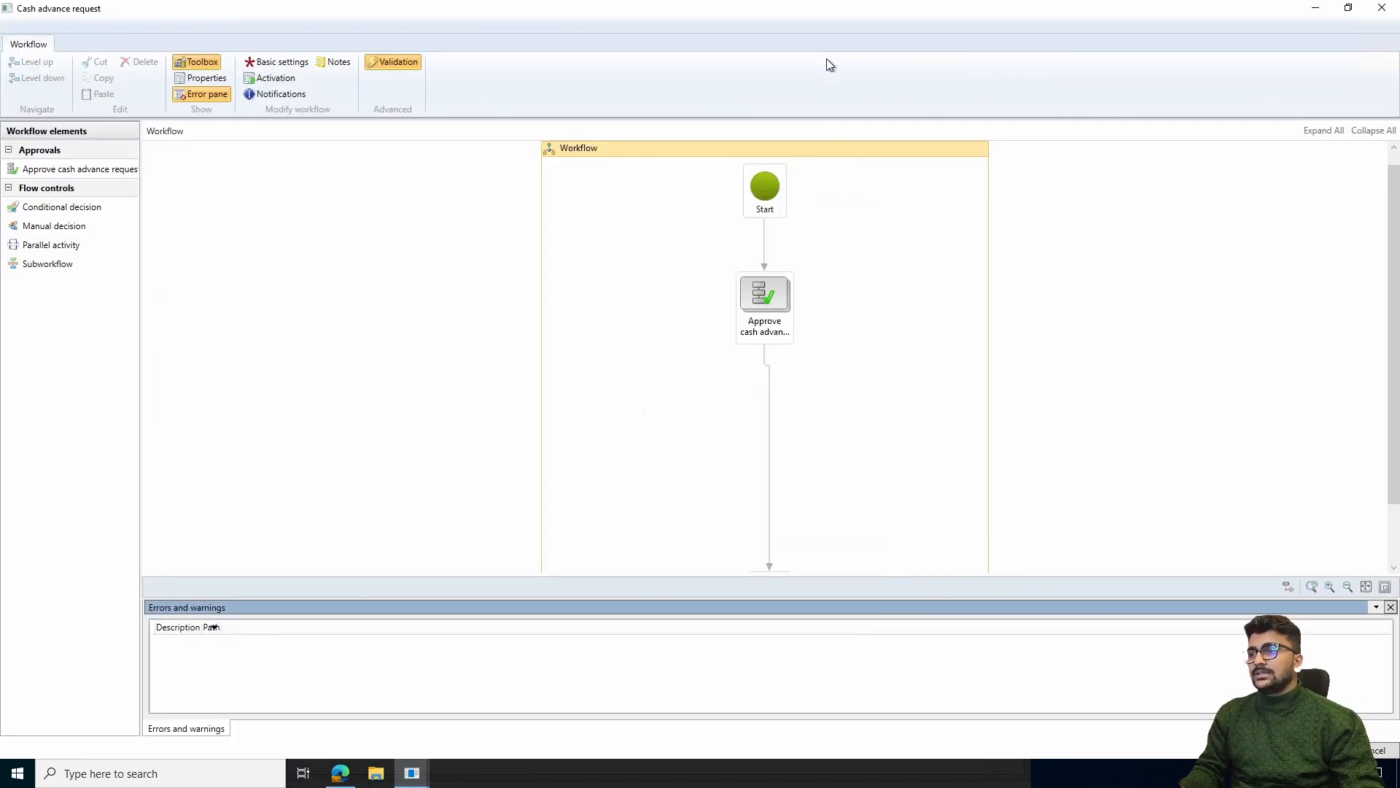
Open the cash advance approval element and check which user is assigned to Step 1, closing its properties again
click(766, 318)
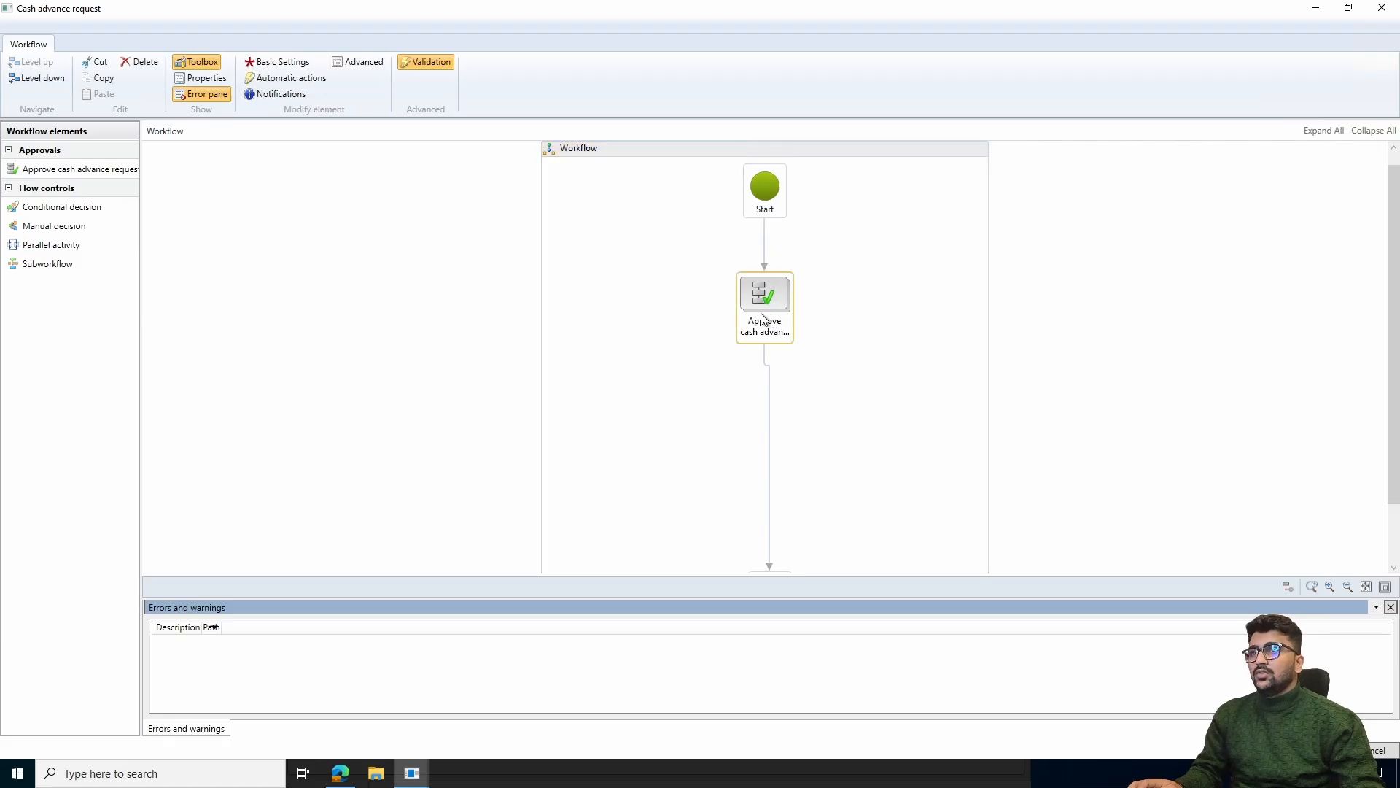
double_click(764, 319)
click(784, 385)
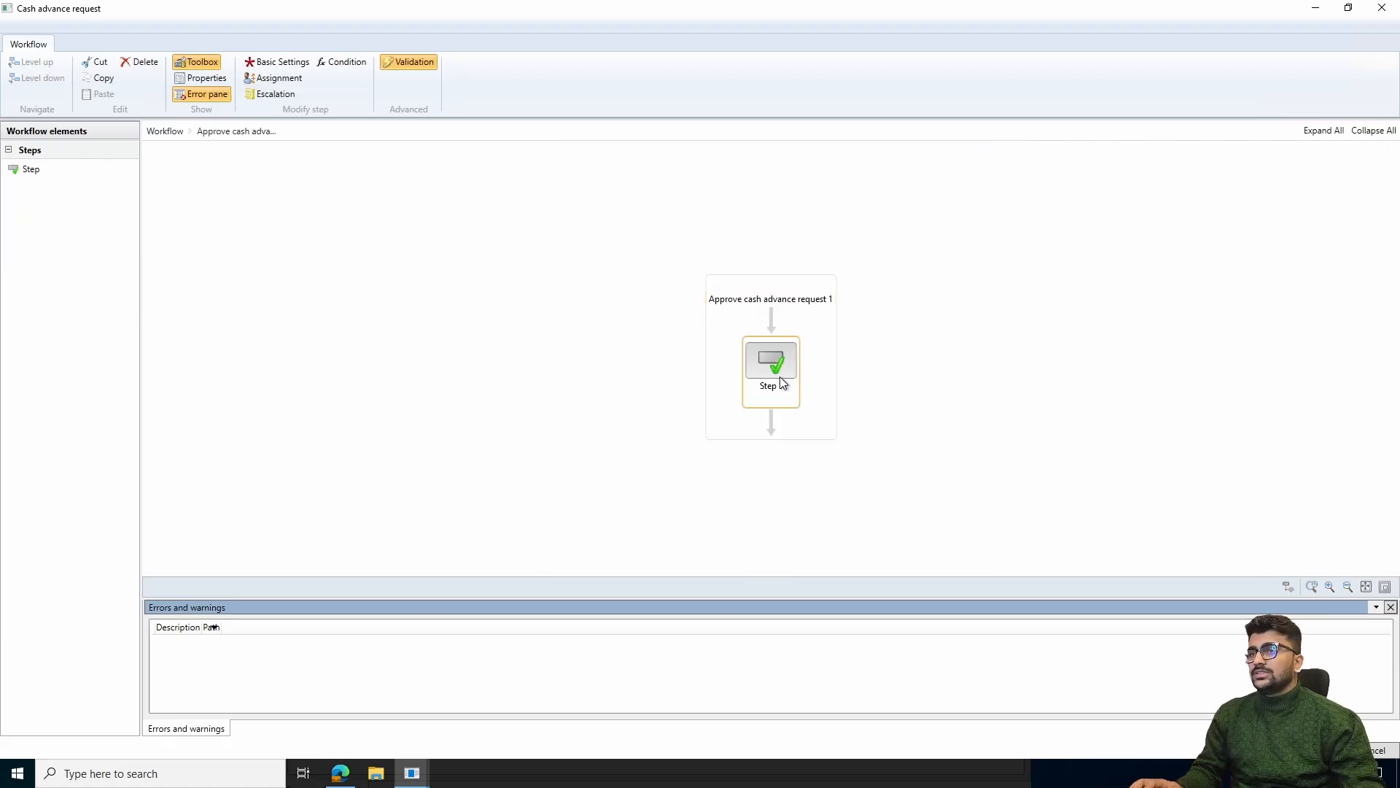
click(165, 131)
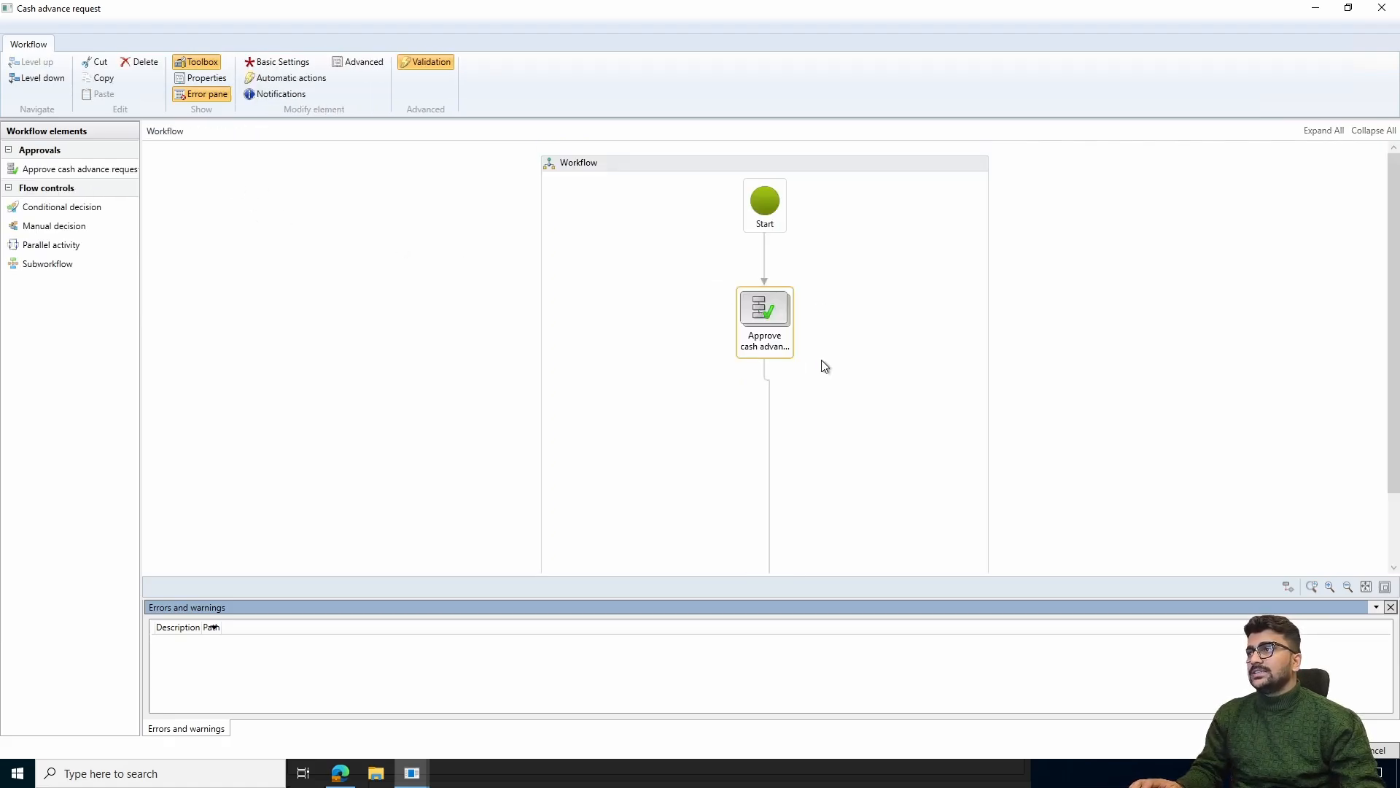
double_click(772, 321)
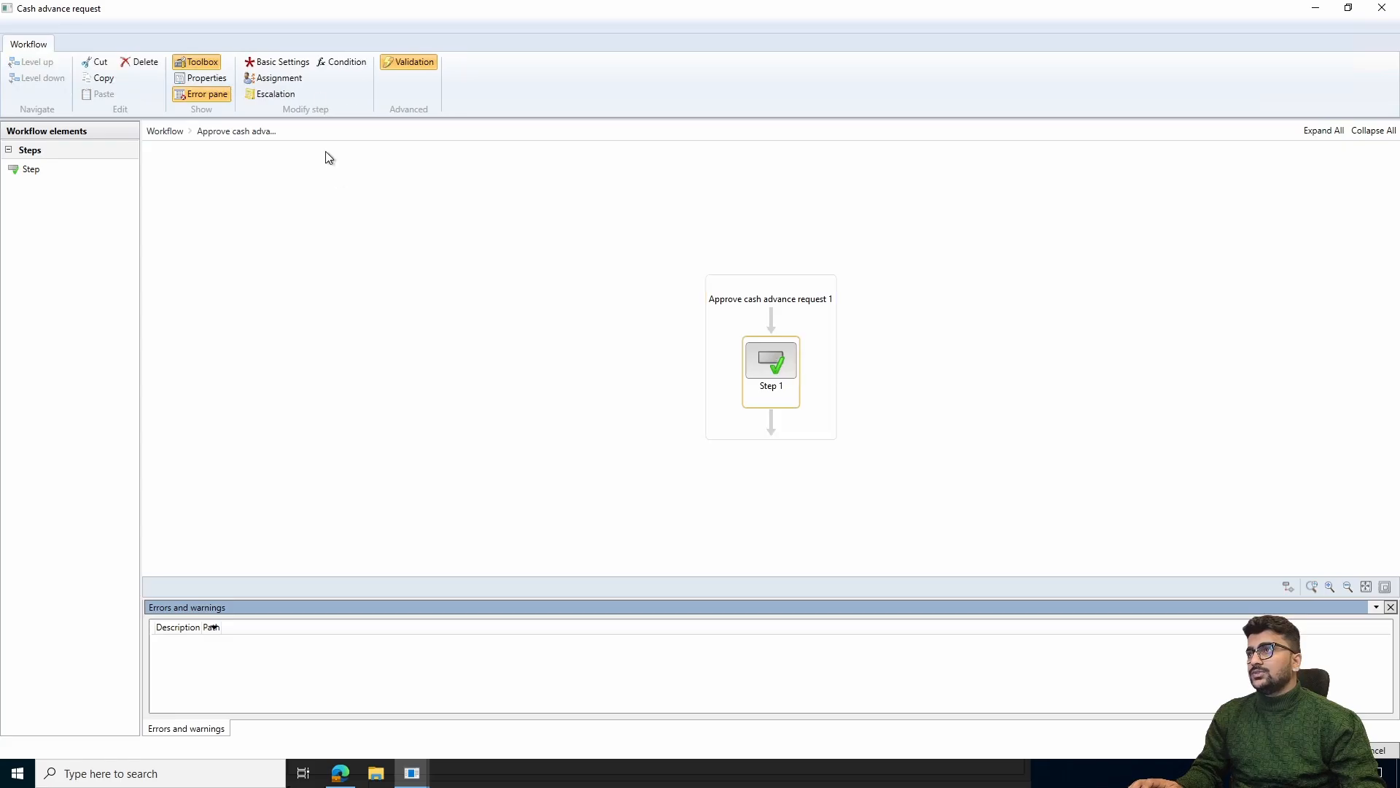
click(294, 75)
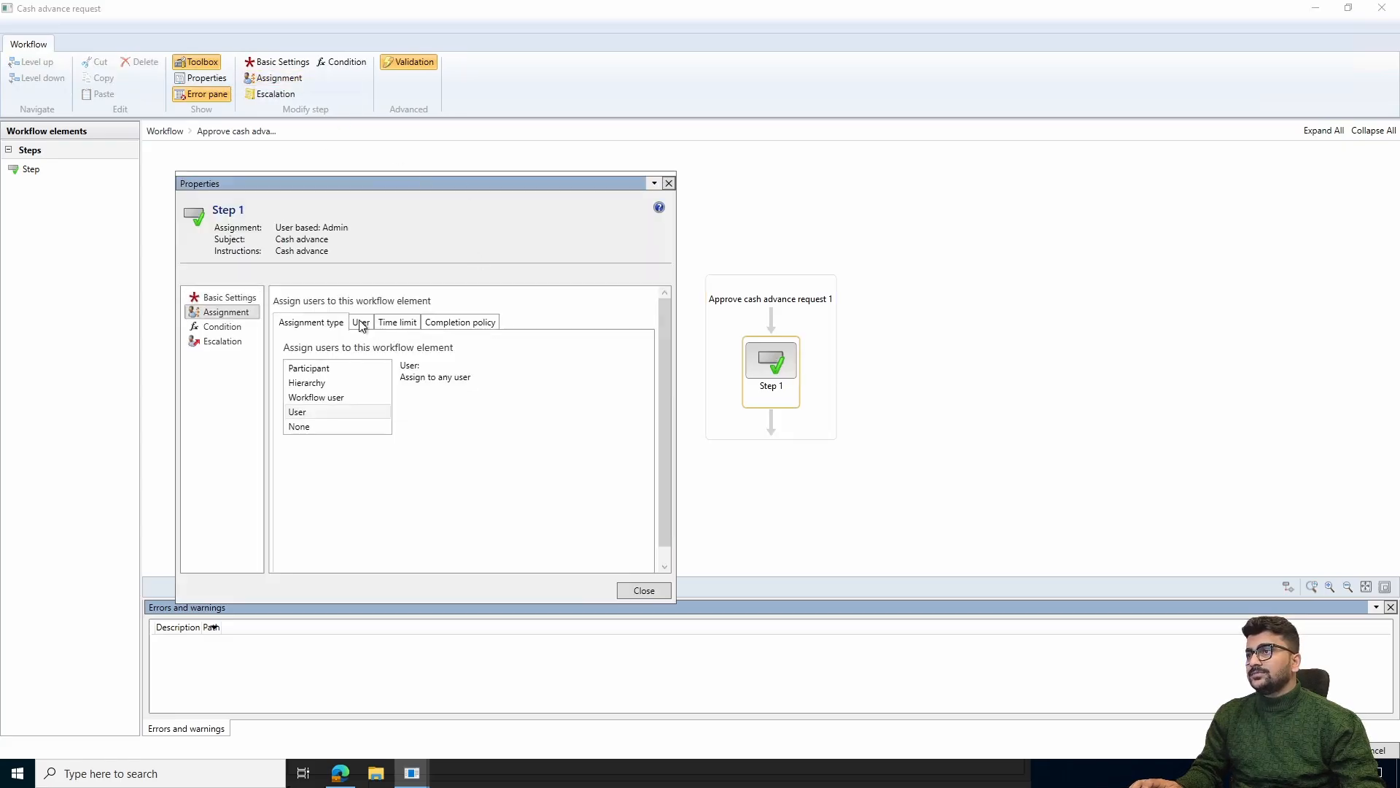
click(361, 321)
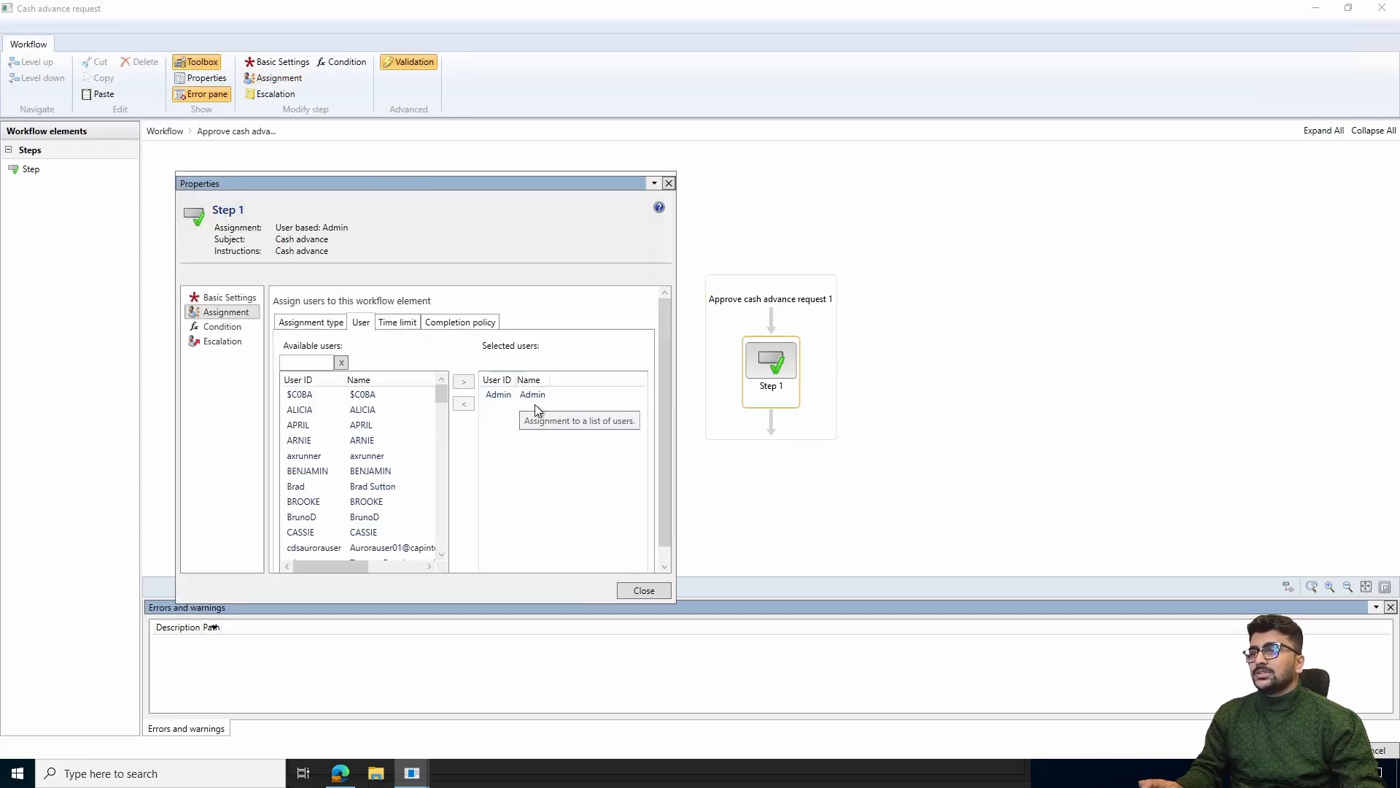
click(648, 589)
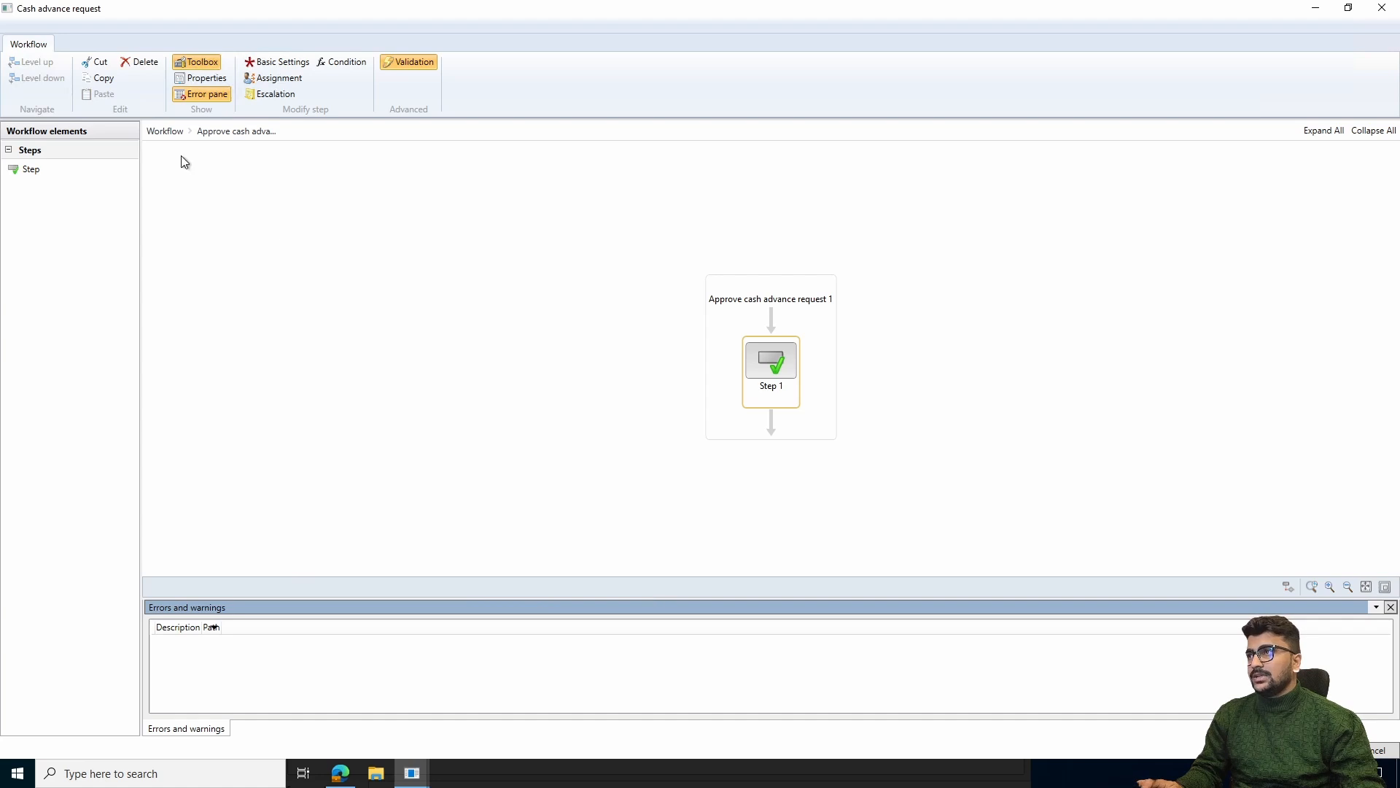
Return to the top level of the Cash advance request workflow, review its flow from start to end, and minimize the editor
click(166, 132)
scroll(744, 353, down, 2)
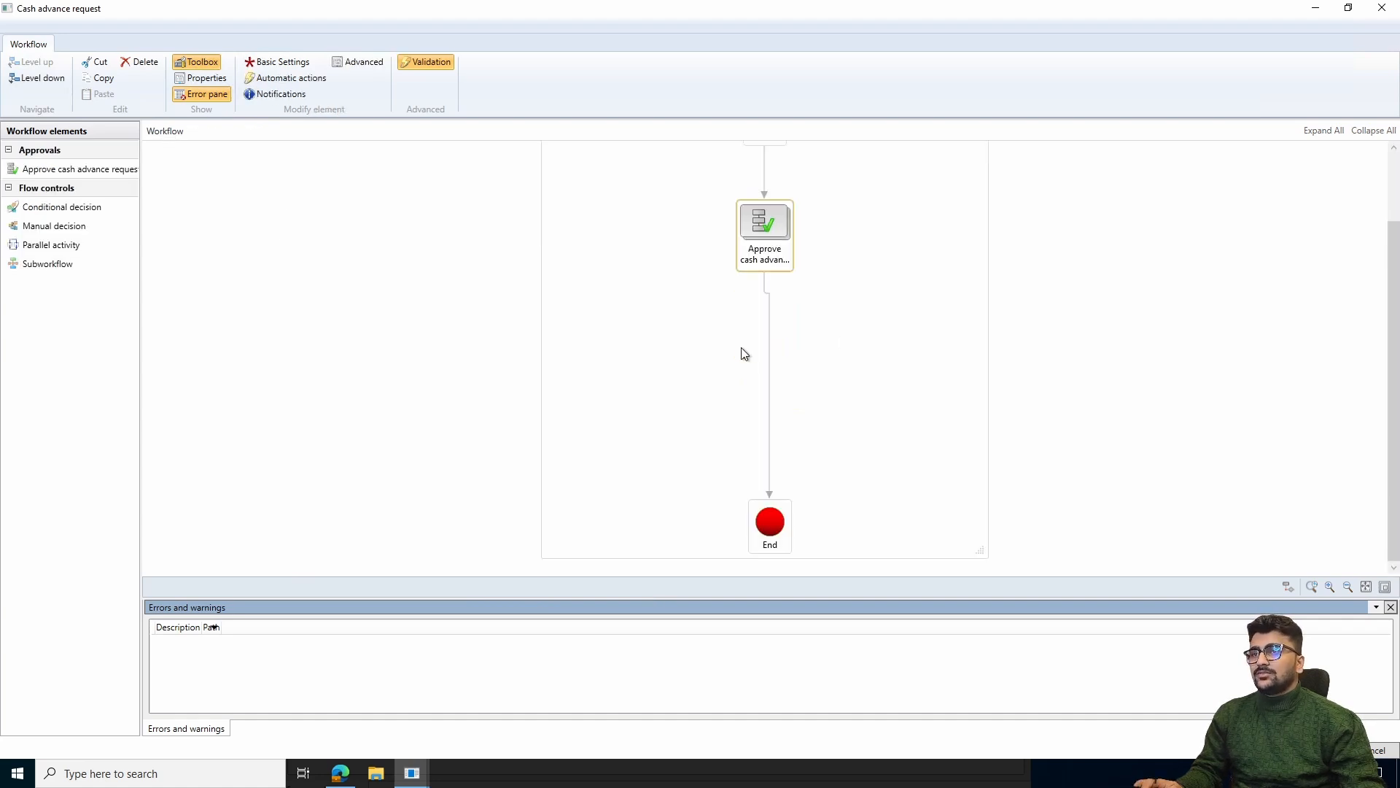
scroll(767, 304, up, 2)
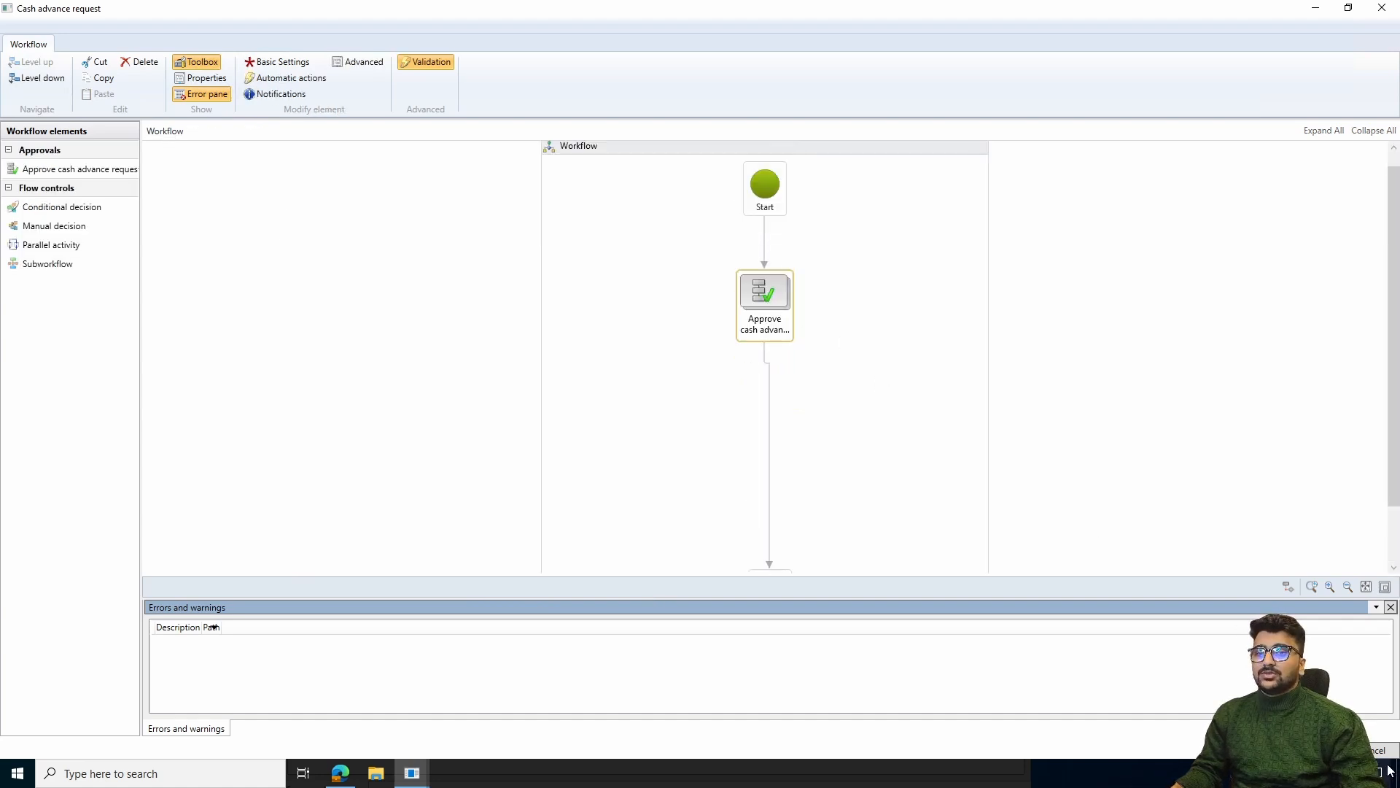
click(1315, 8)
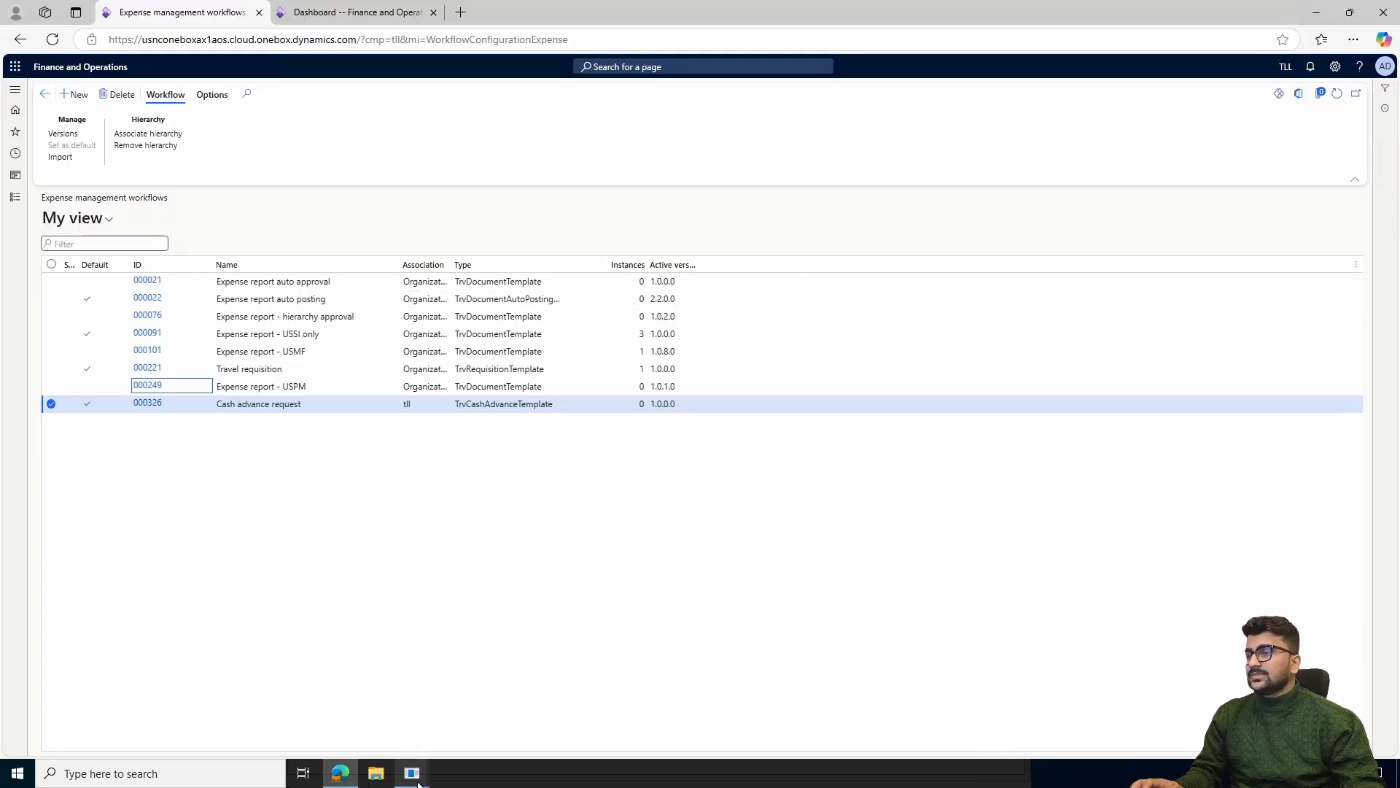
Check the user assignment of Step 1 in the Expense report - USPM workflow's approval element, and go back to the workflows list
mouse_move(412, 774)
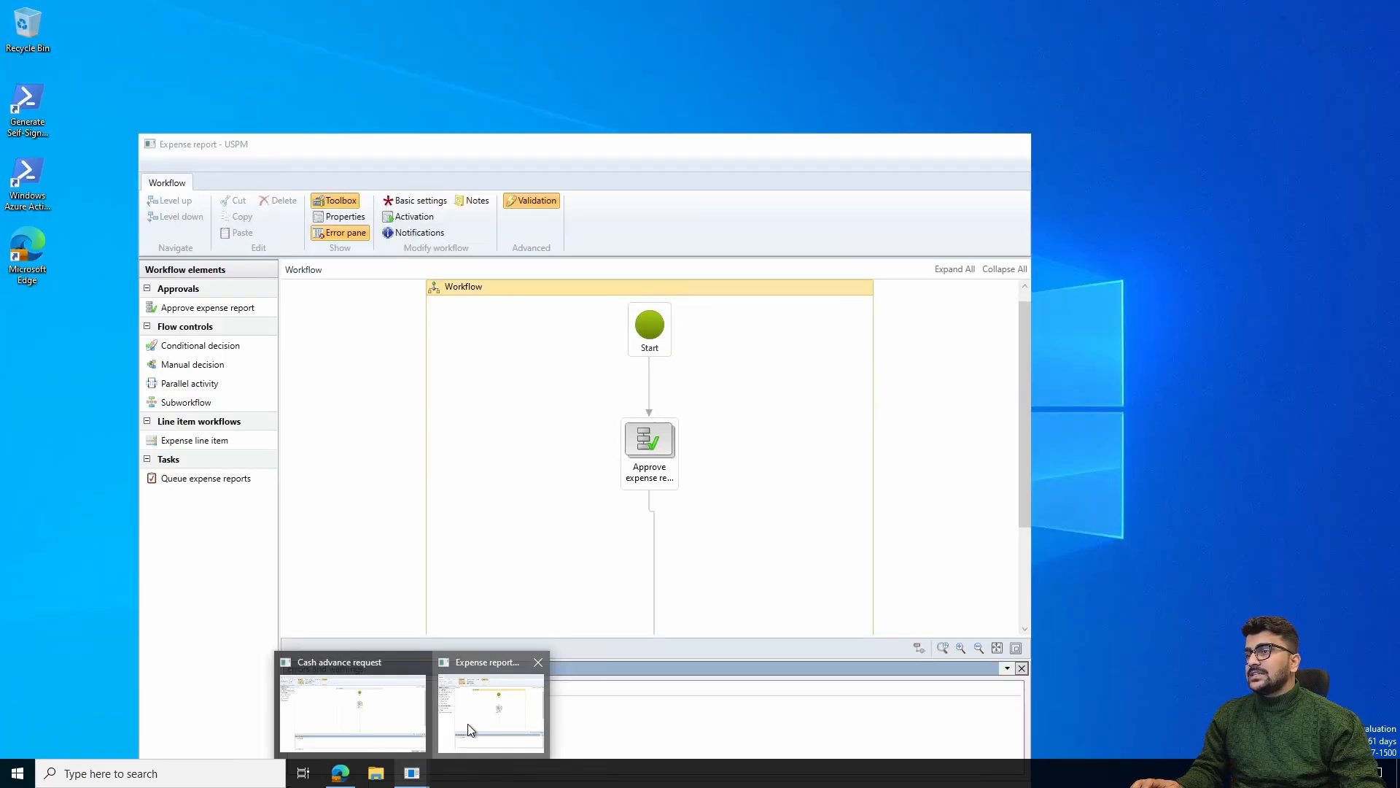
click(467, 724)
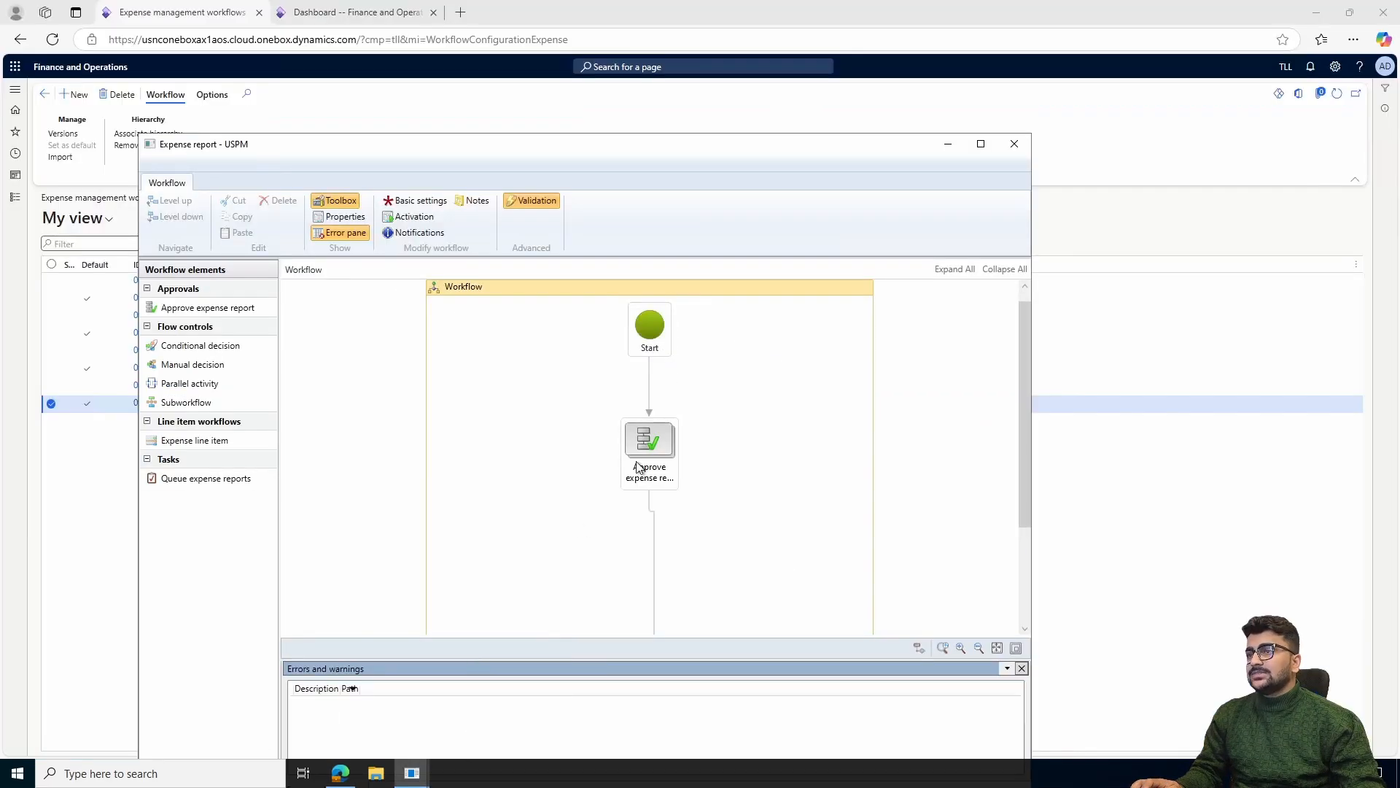
click(664, 446)
scroll(755, 399, down, 1)
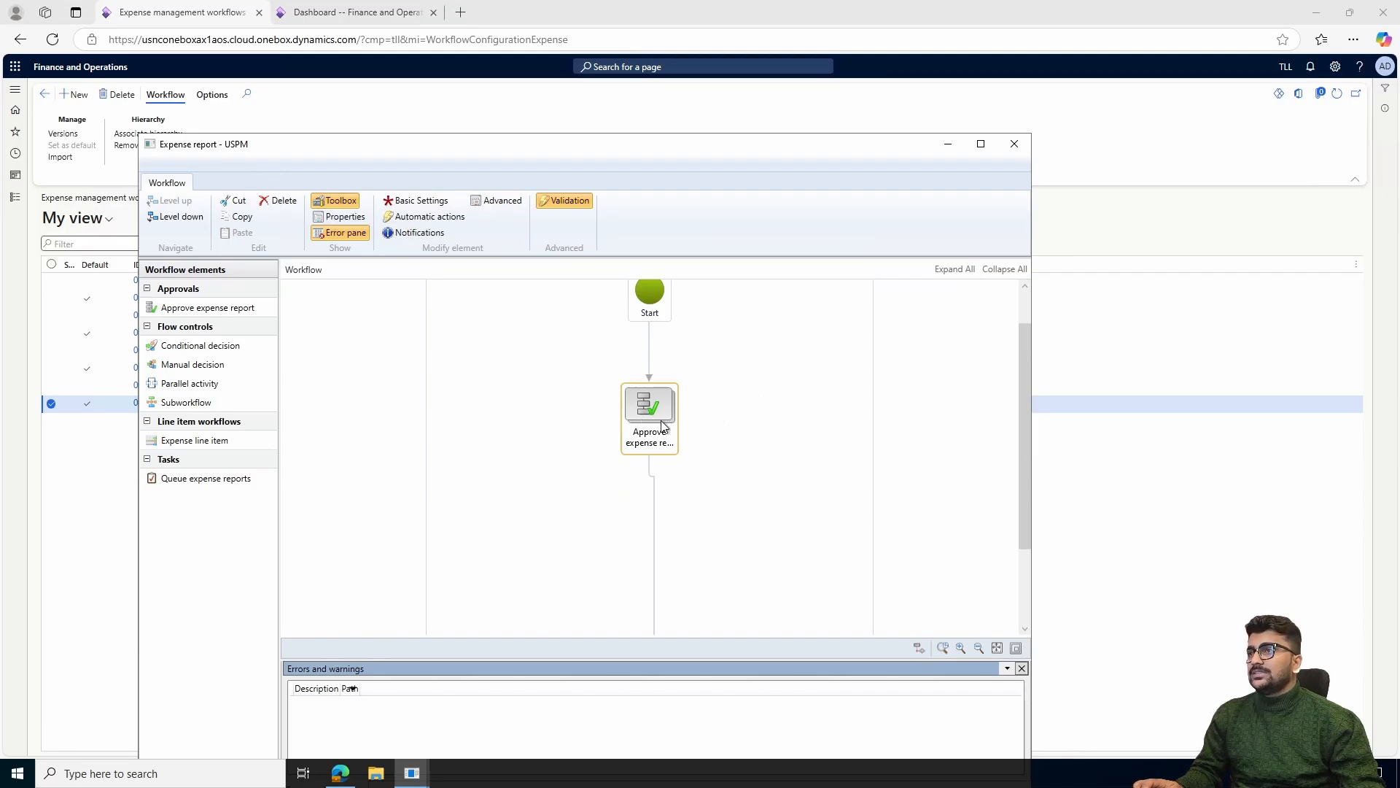
double_click(662, 425)
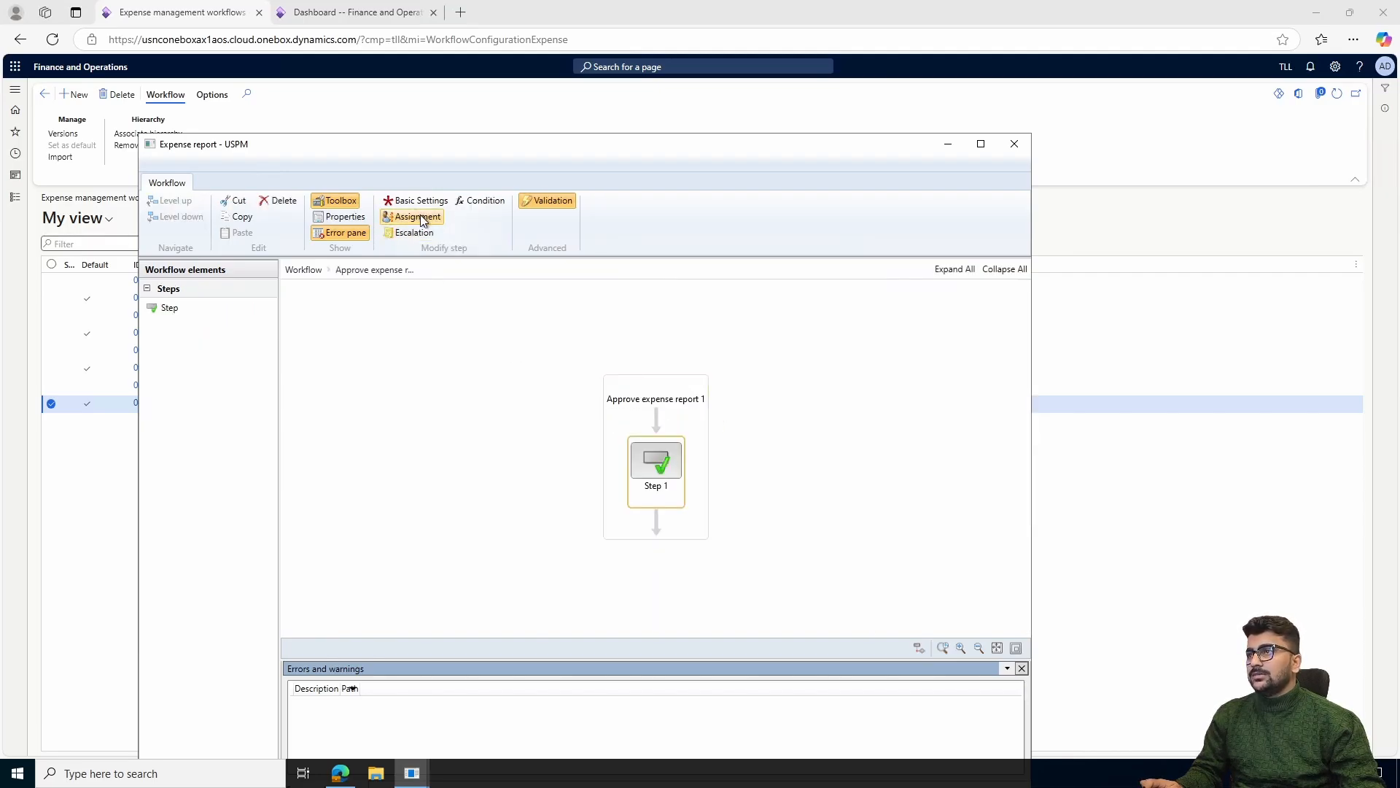
click(422, 220)
click(229, 190)
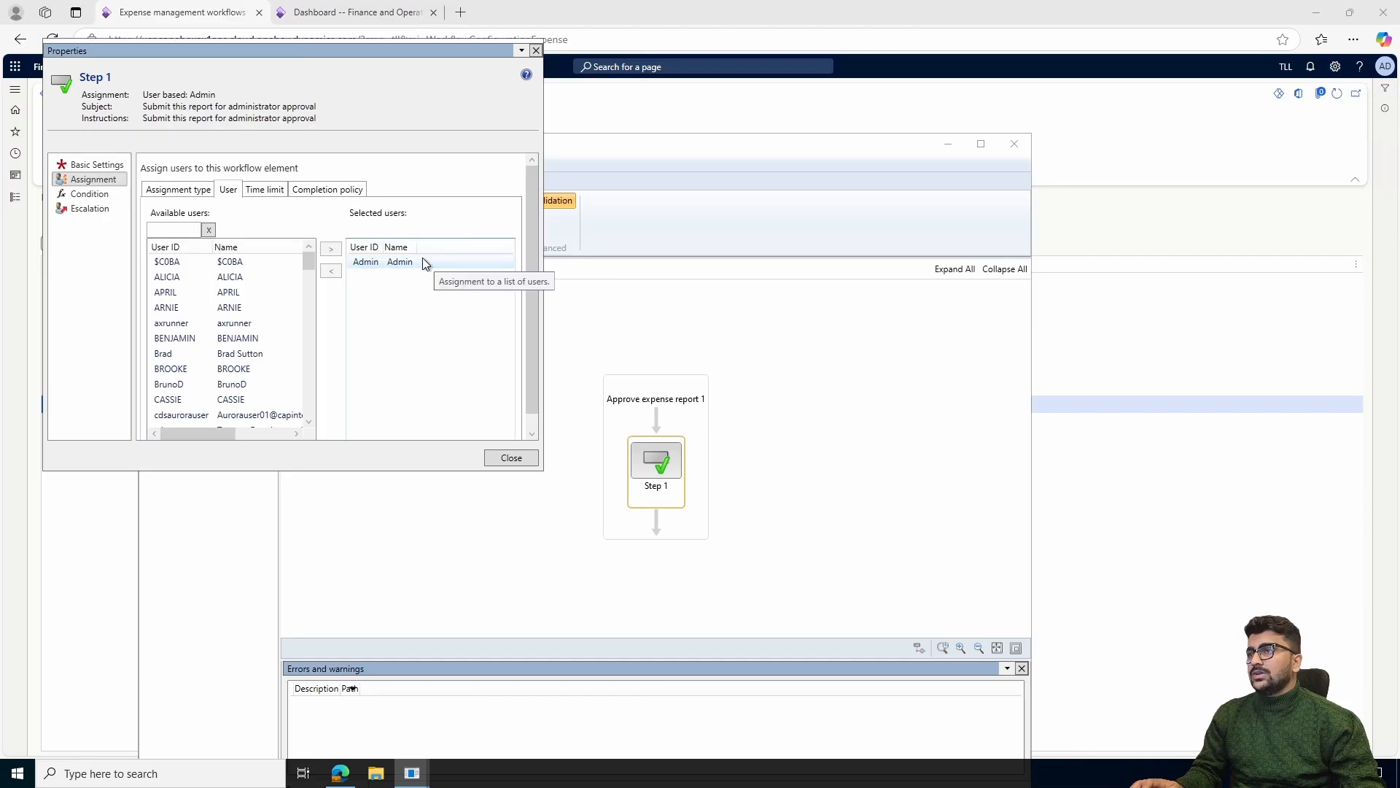
click(521, 461)
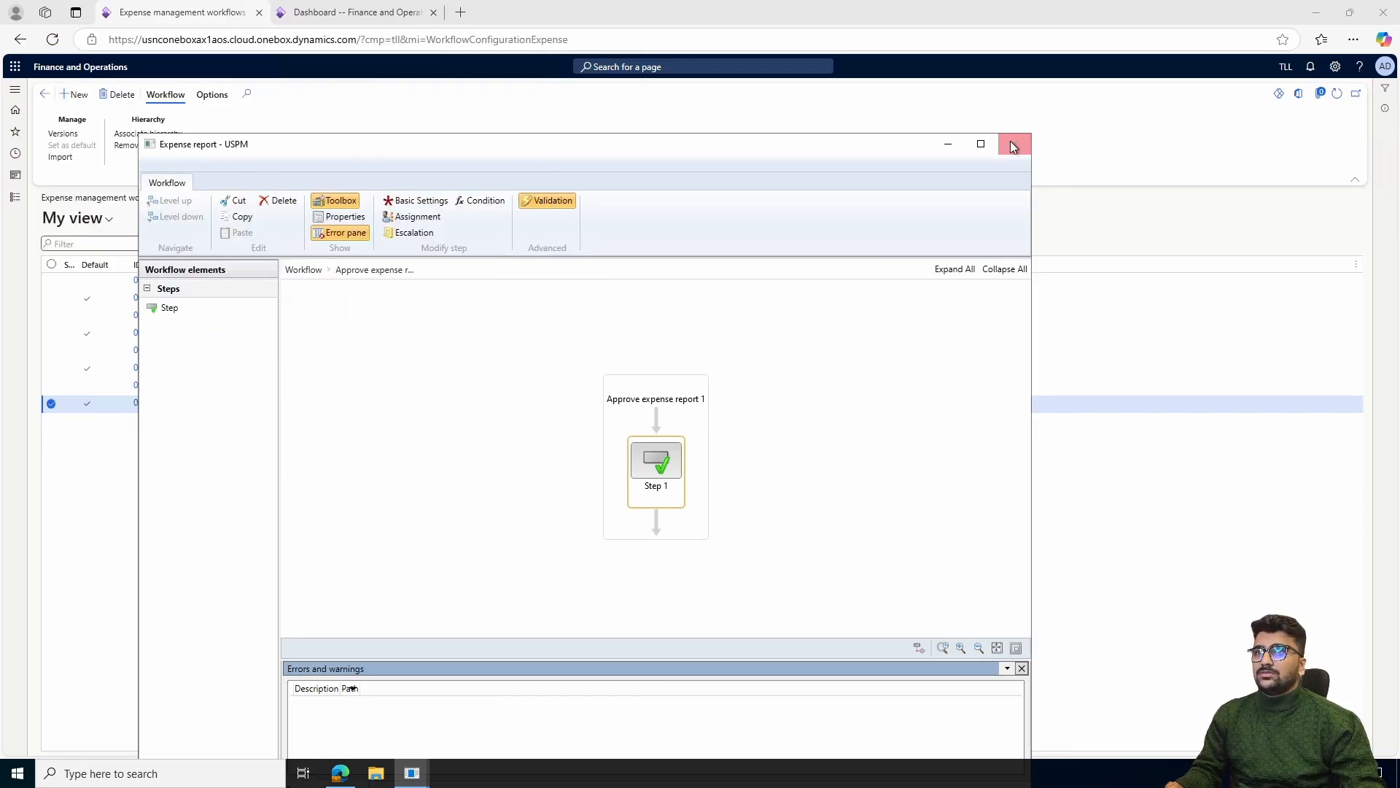
click(412, 775)
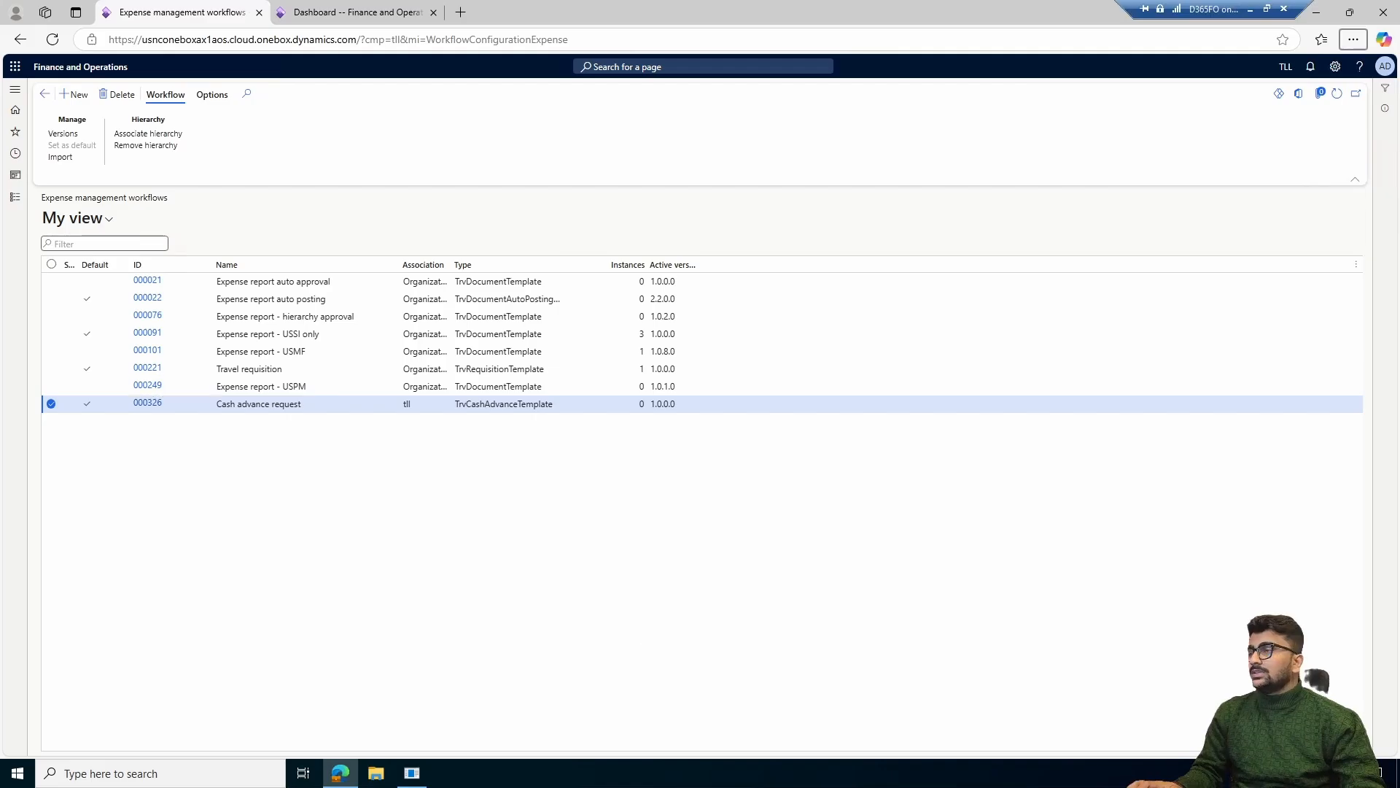
Open Cash advance accounts in the Expense management general setup and filter the list to currencies beginning with "in"
click(15, 197)
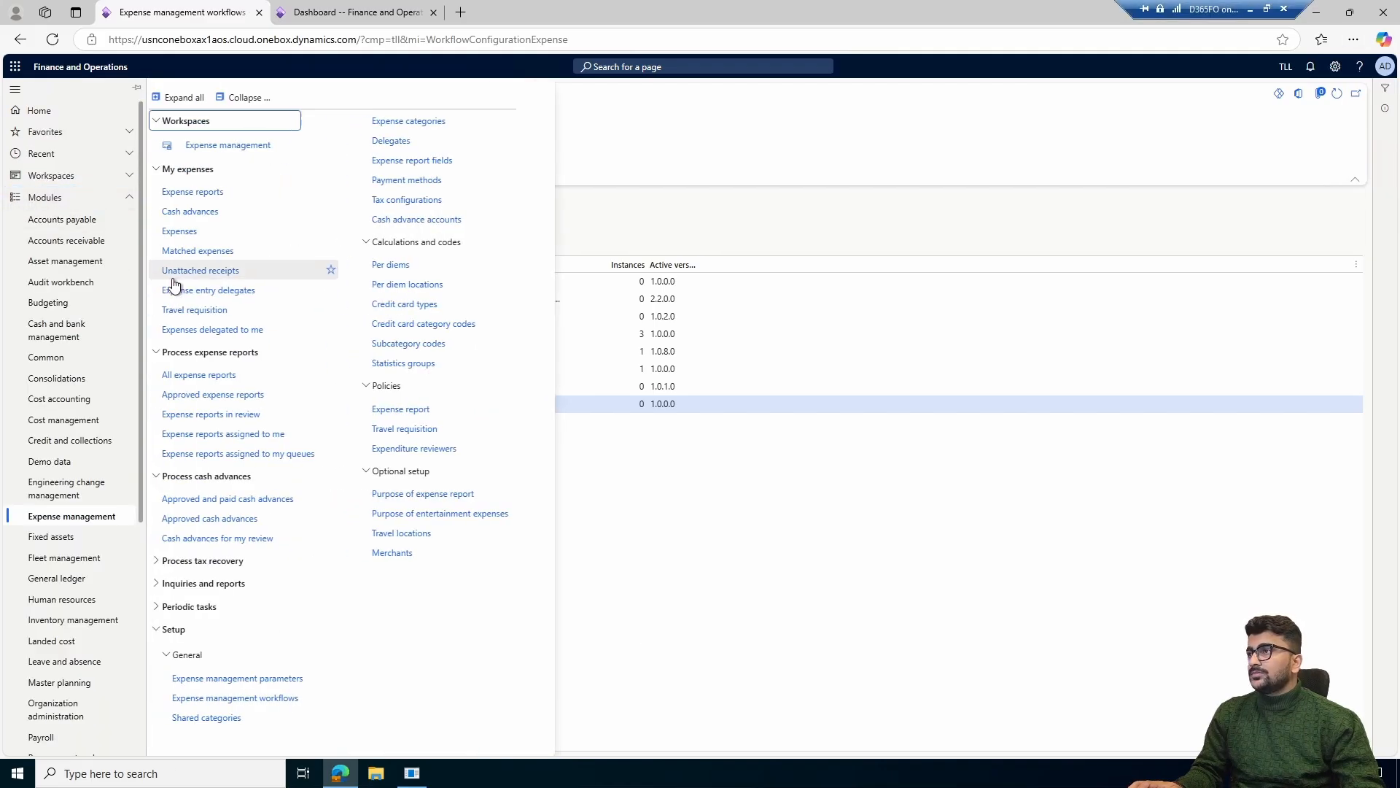
click(240, 97)
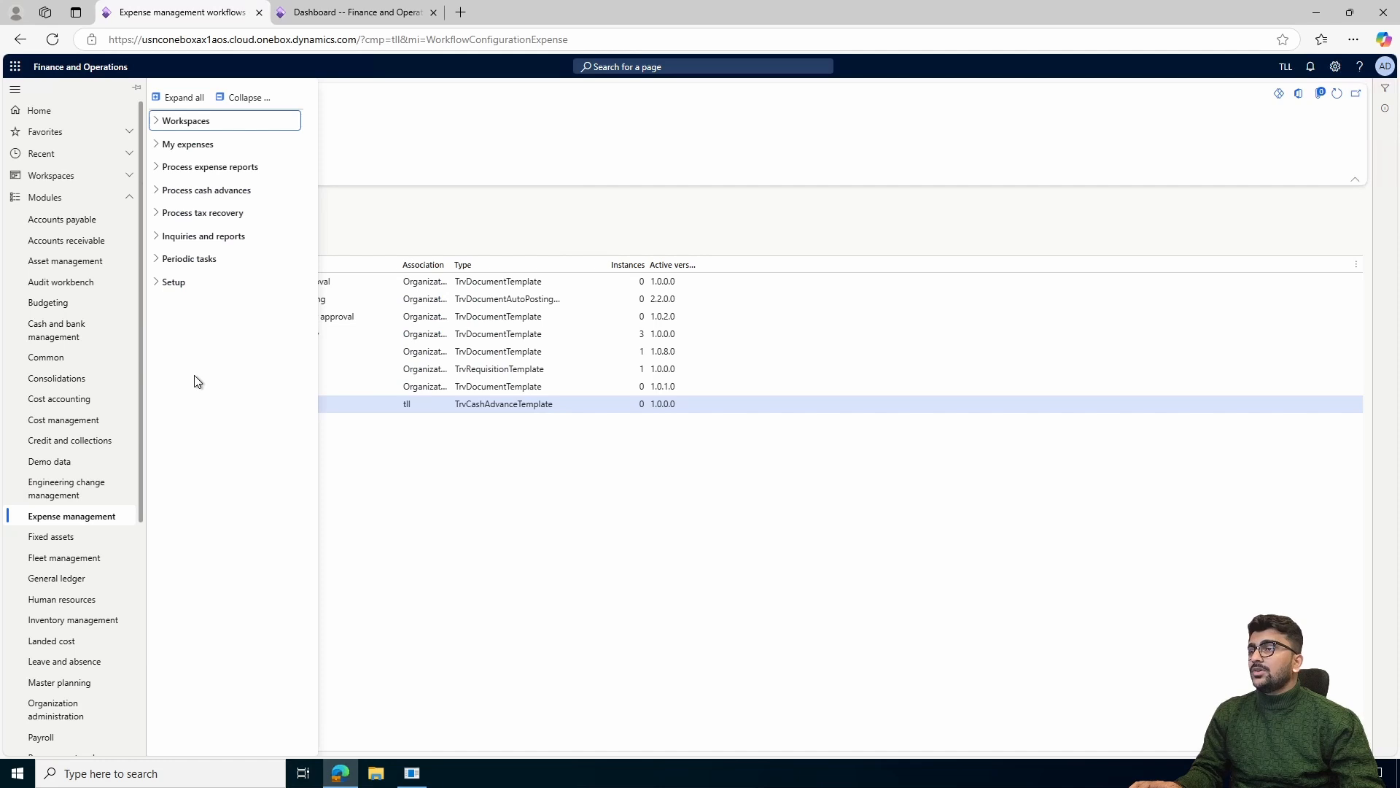
click(214, 289)
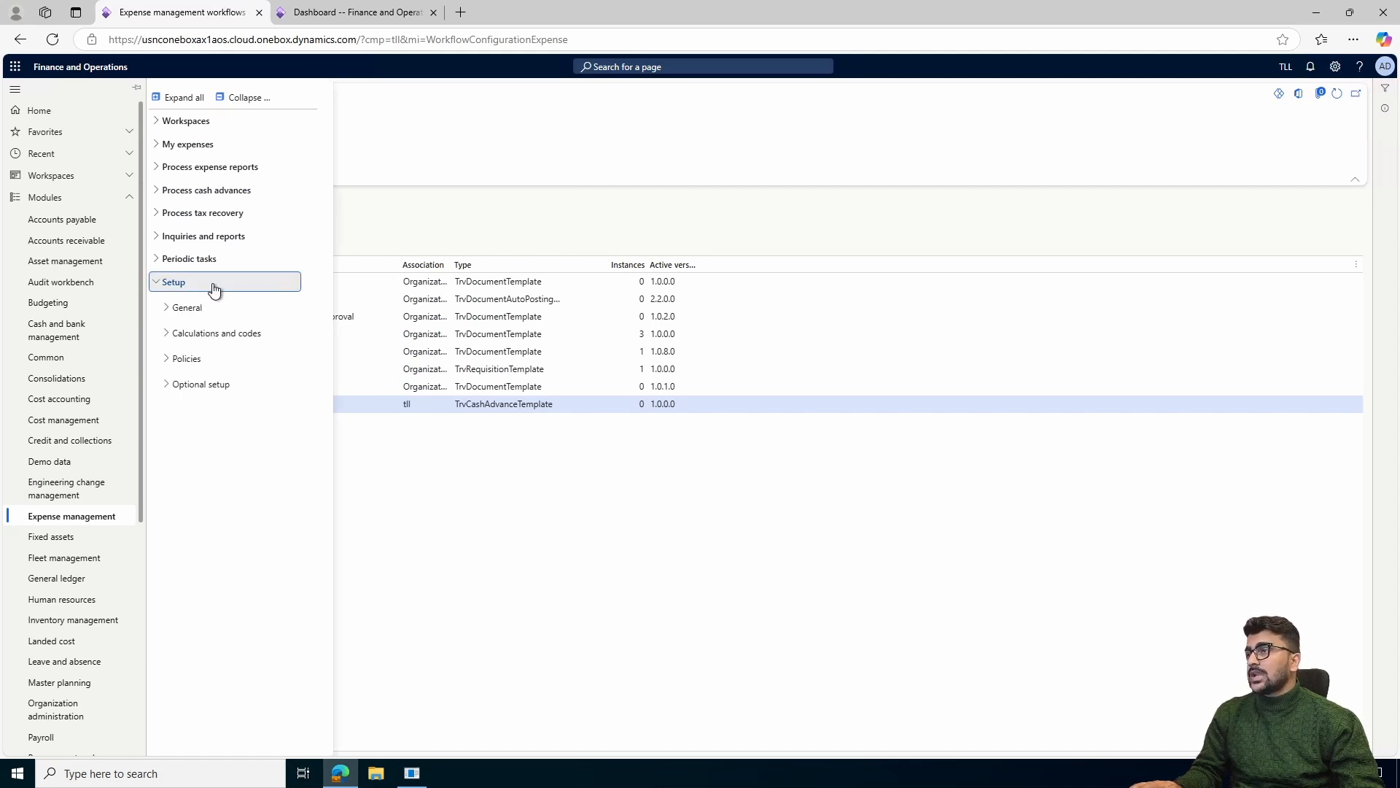
click(218, 308)
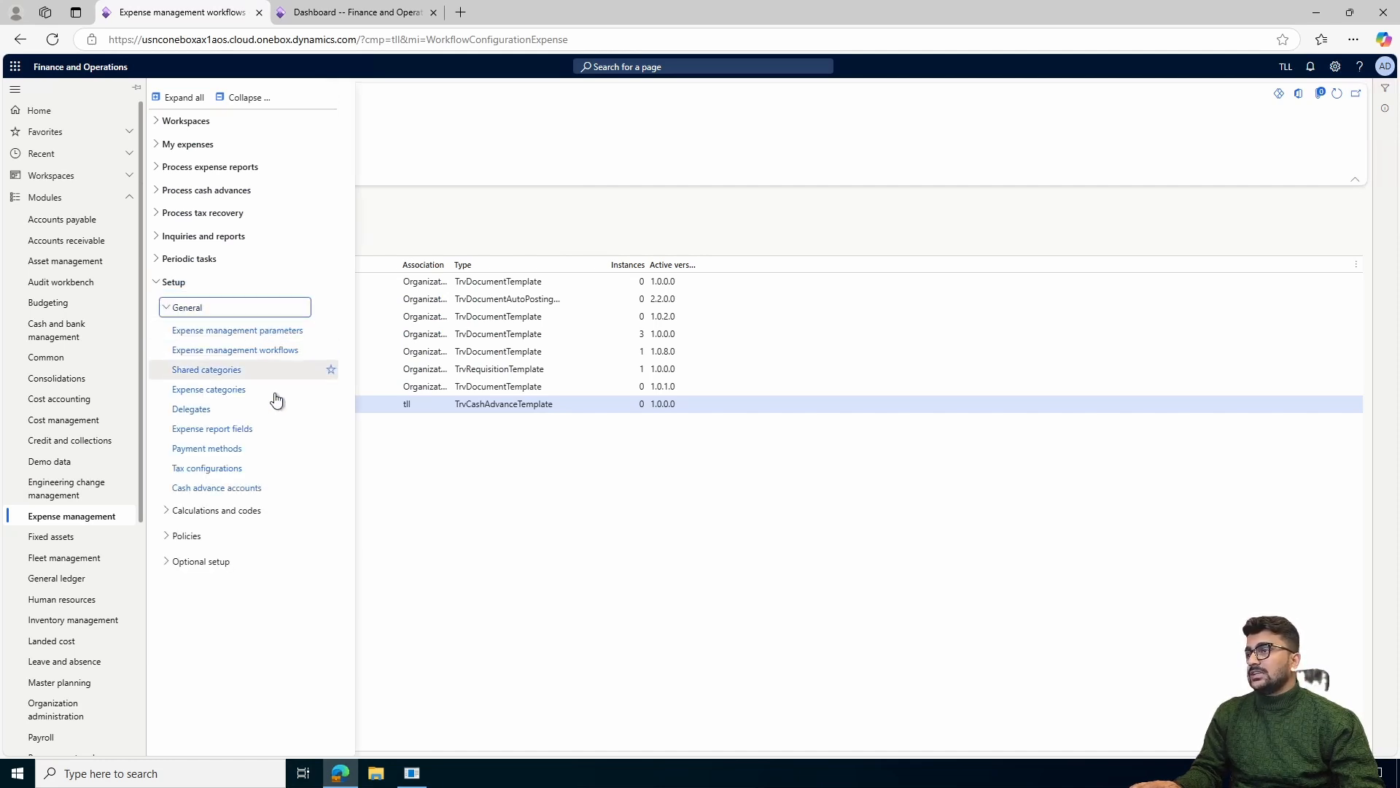
click(260, 490)
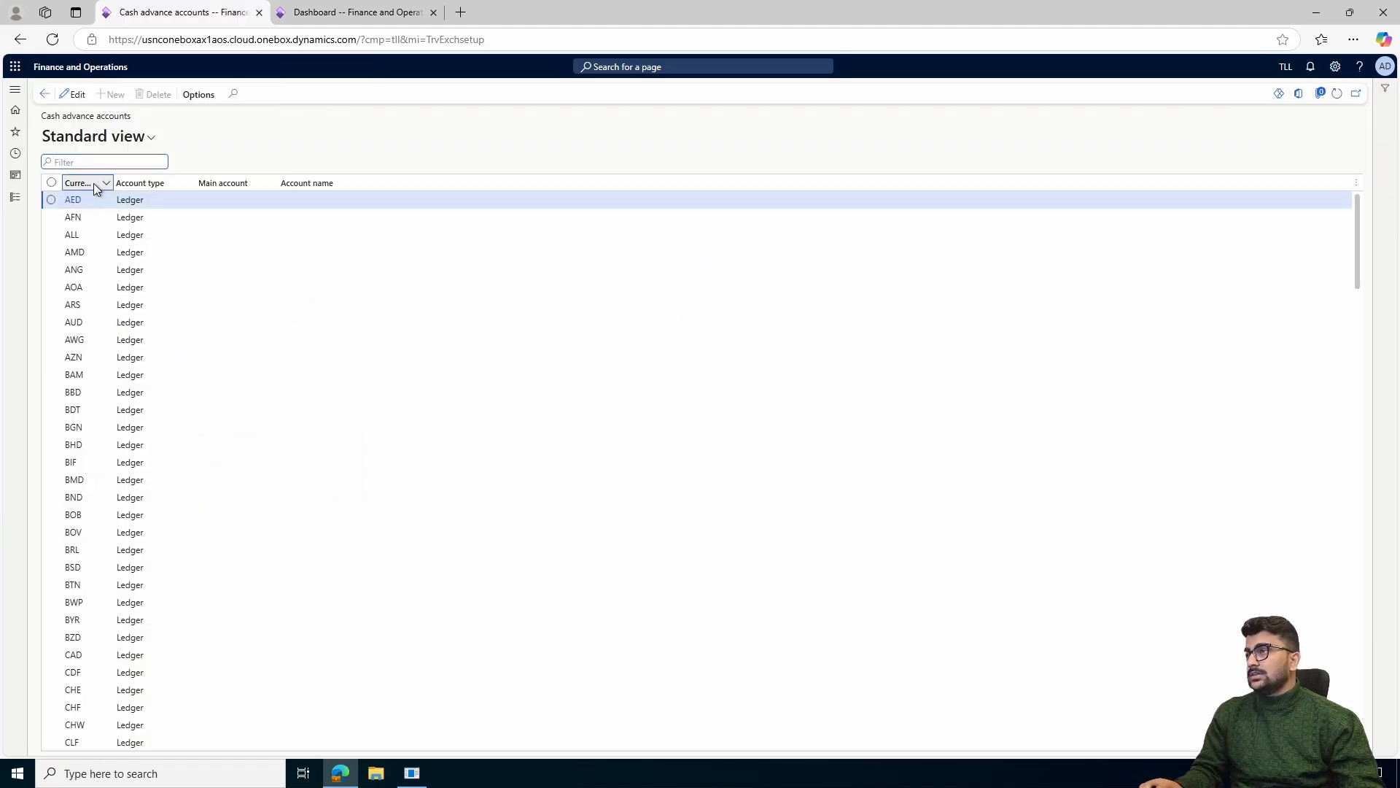
click(95, 183)
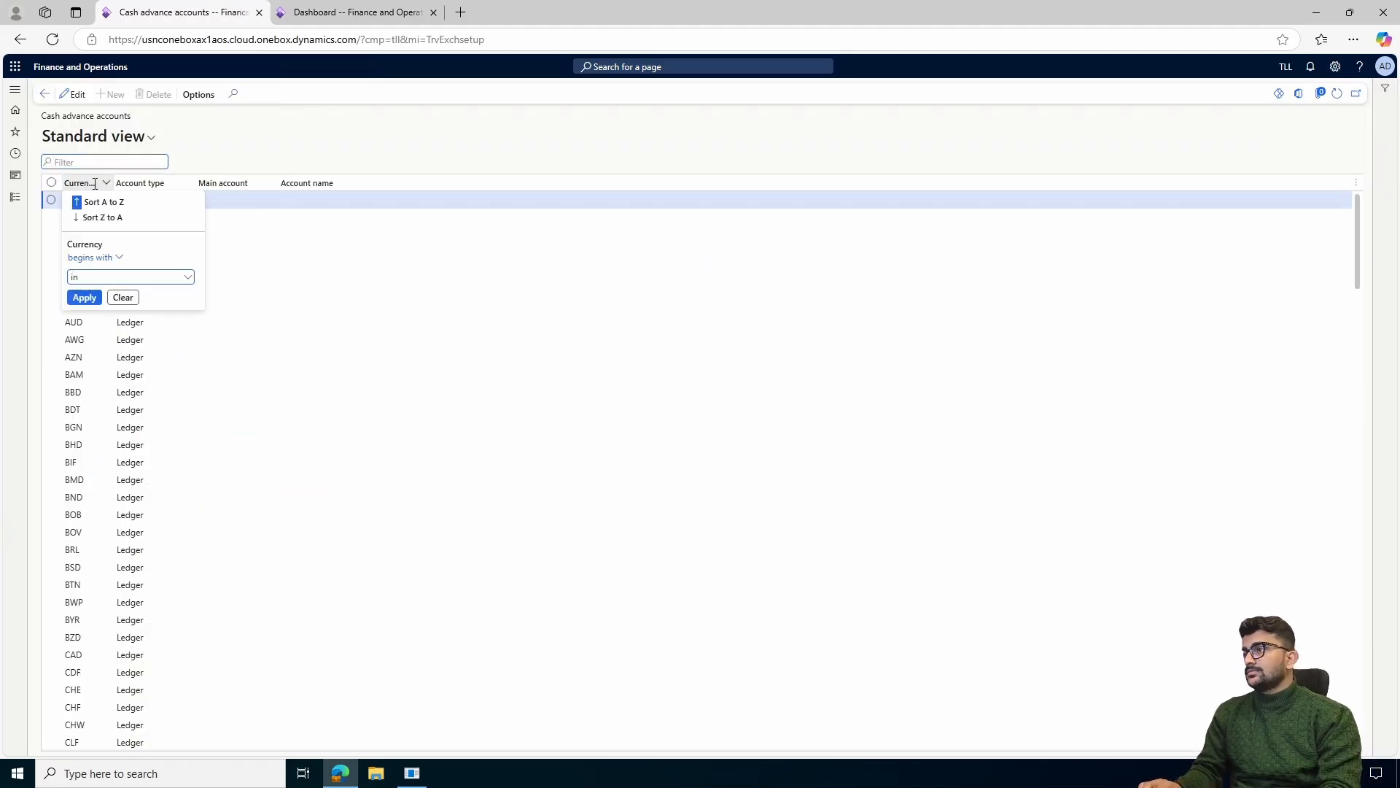
key(Return)
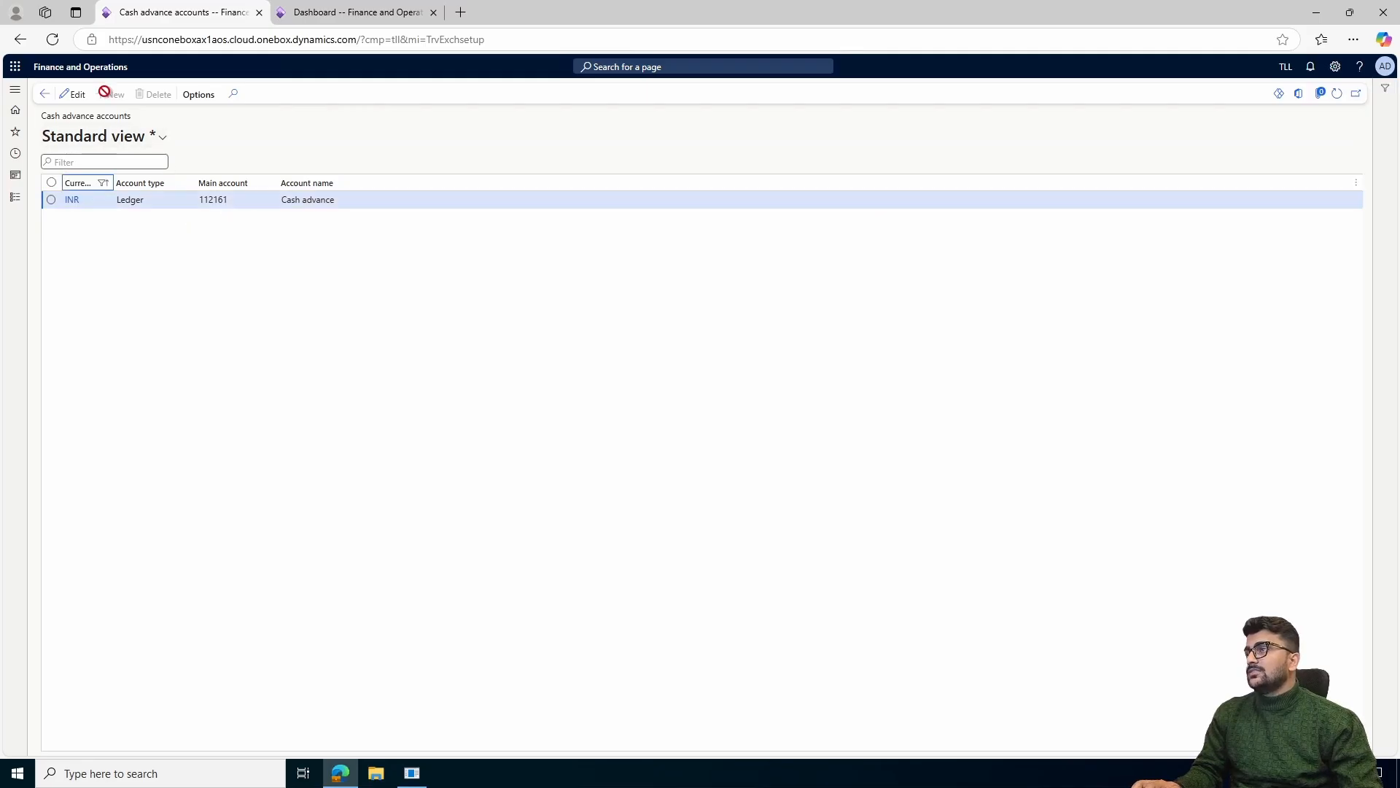
Put the INR cash advance account into edit mode, check its main account choices, and save the record
click(73, 97)
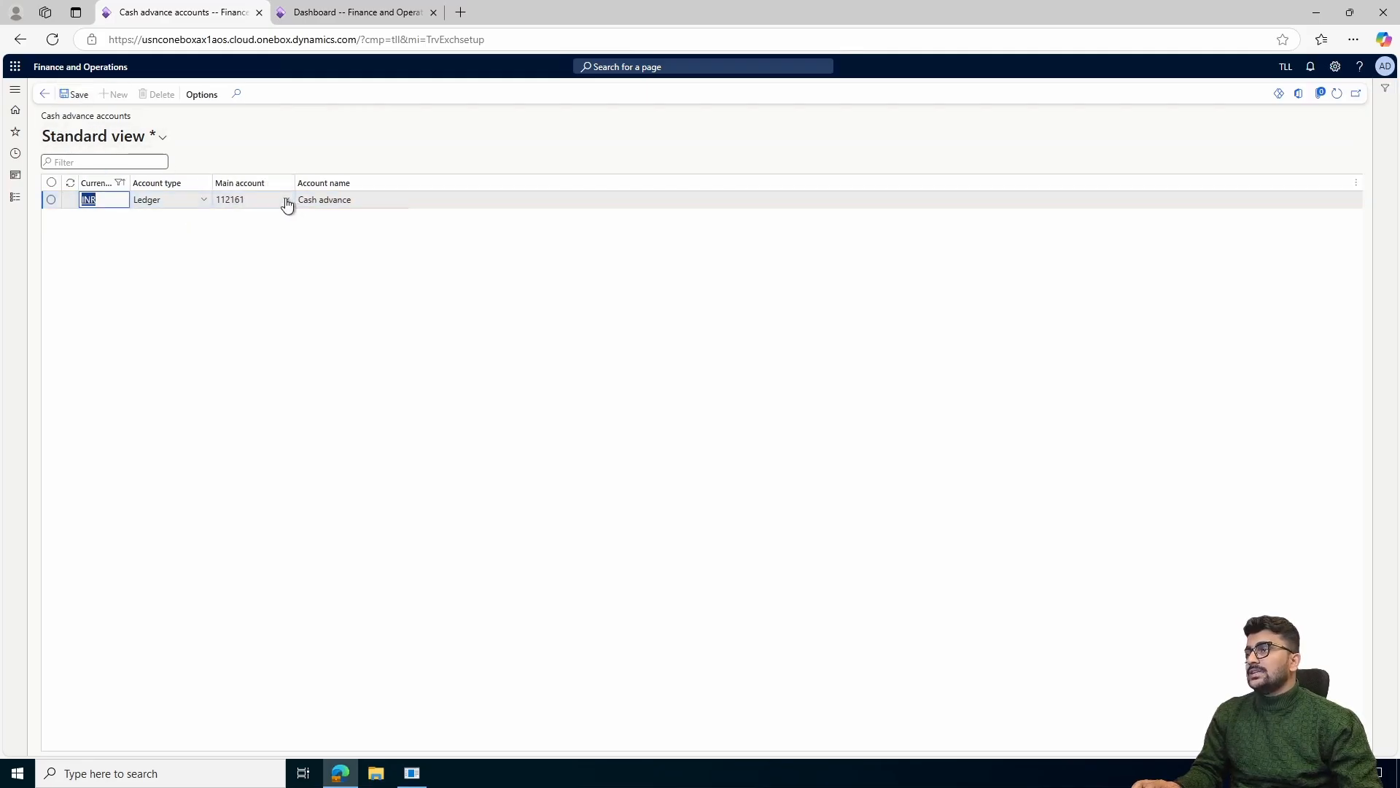
click(287, 201)
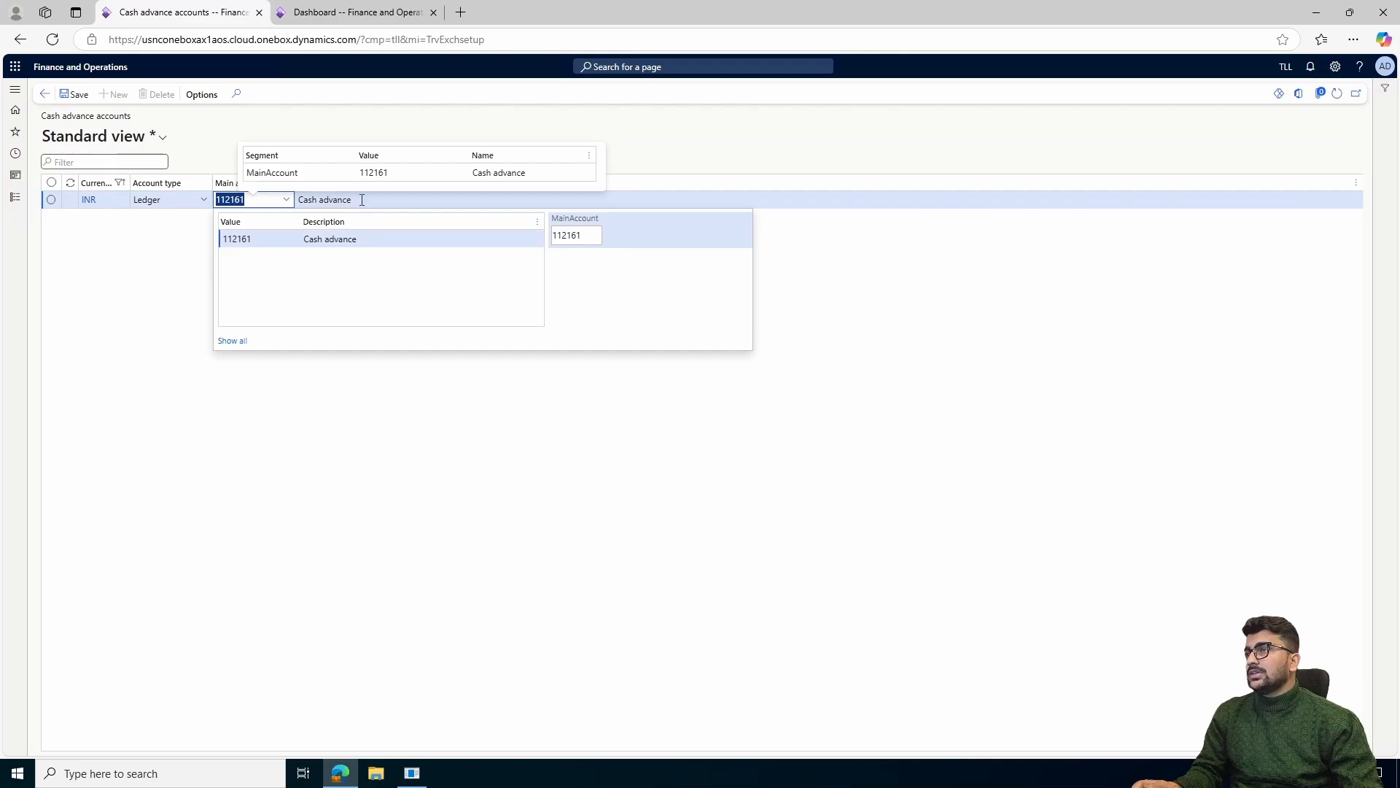
click(75, 95)
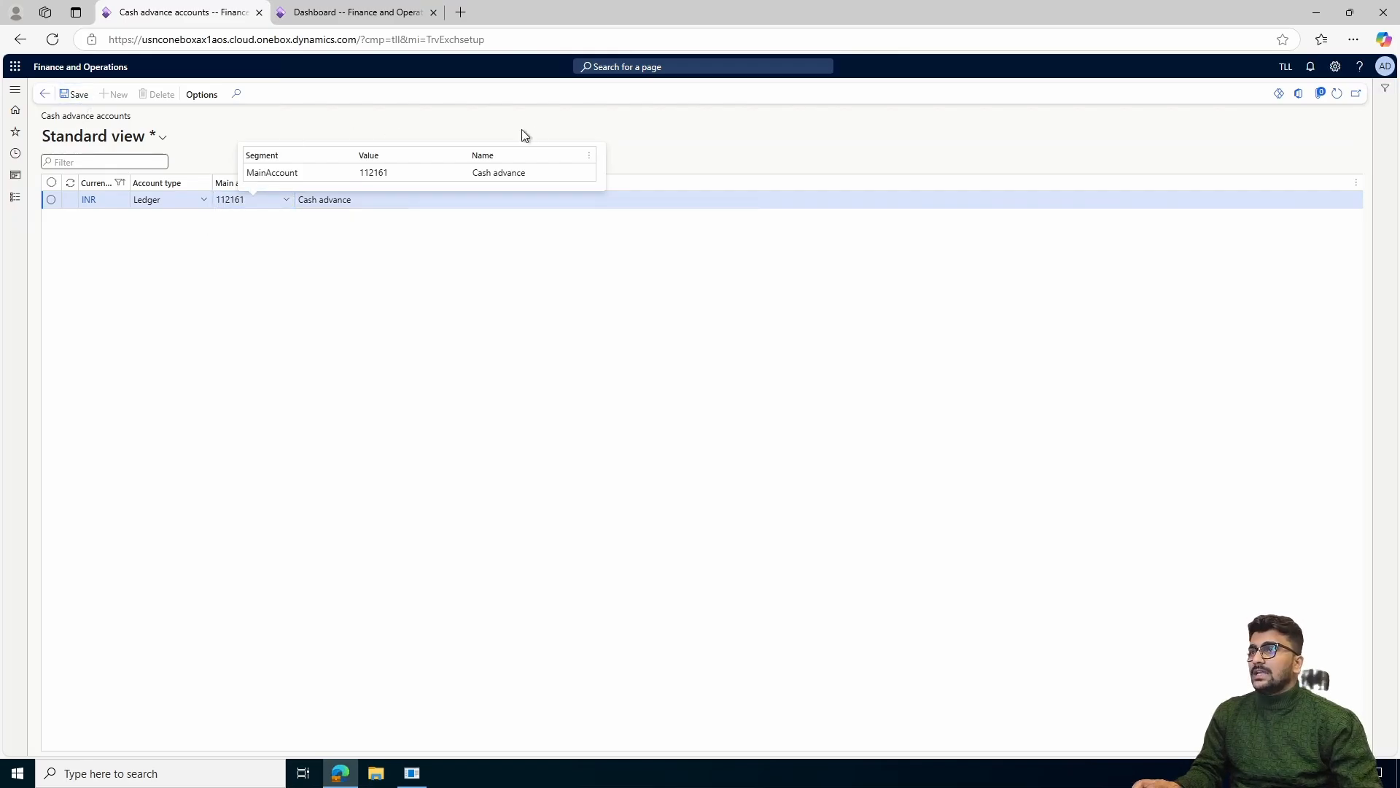
Open Payment methods in the Expense management general setup and review the Cash payment method
click(16, 198)
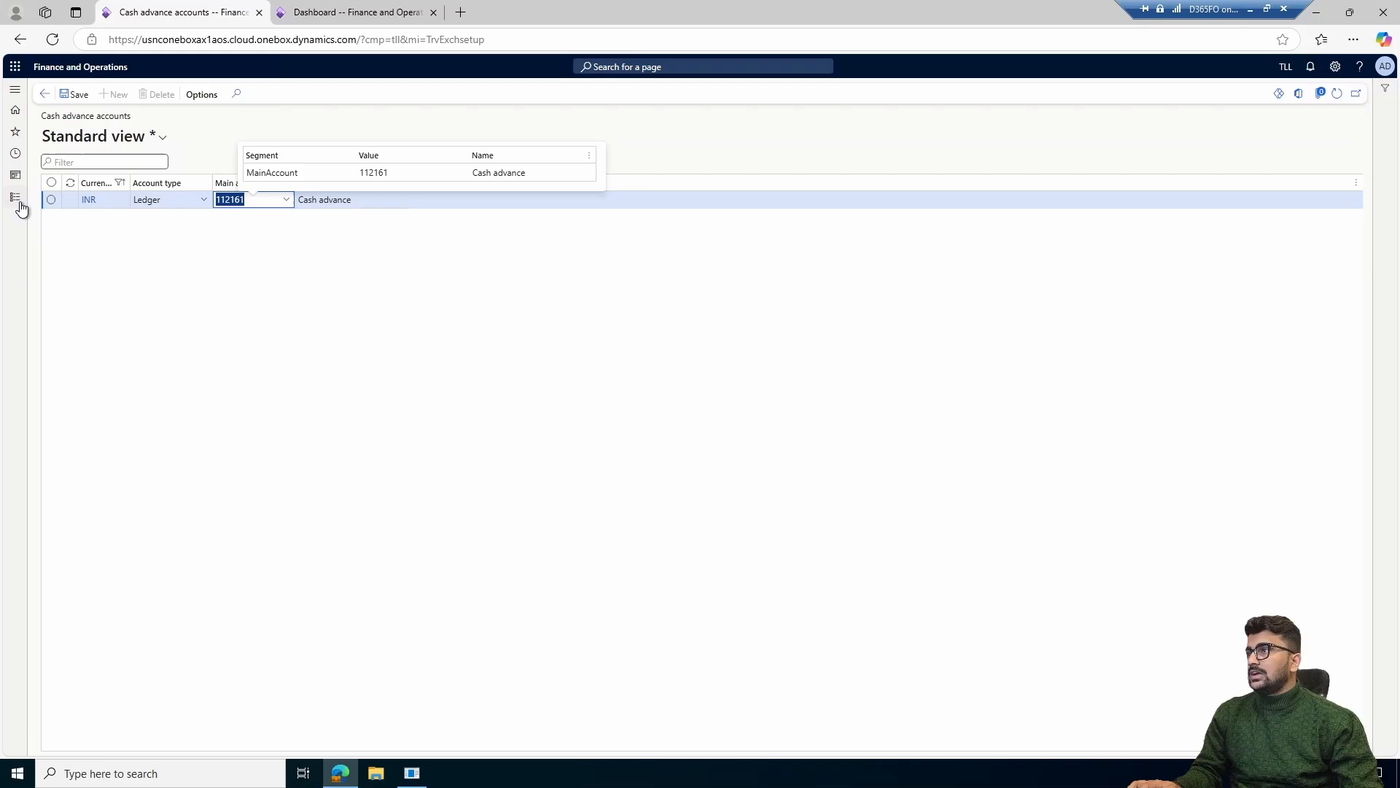
click(20, 206)
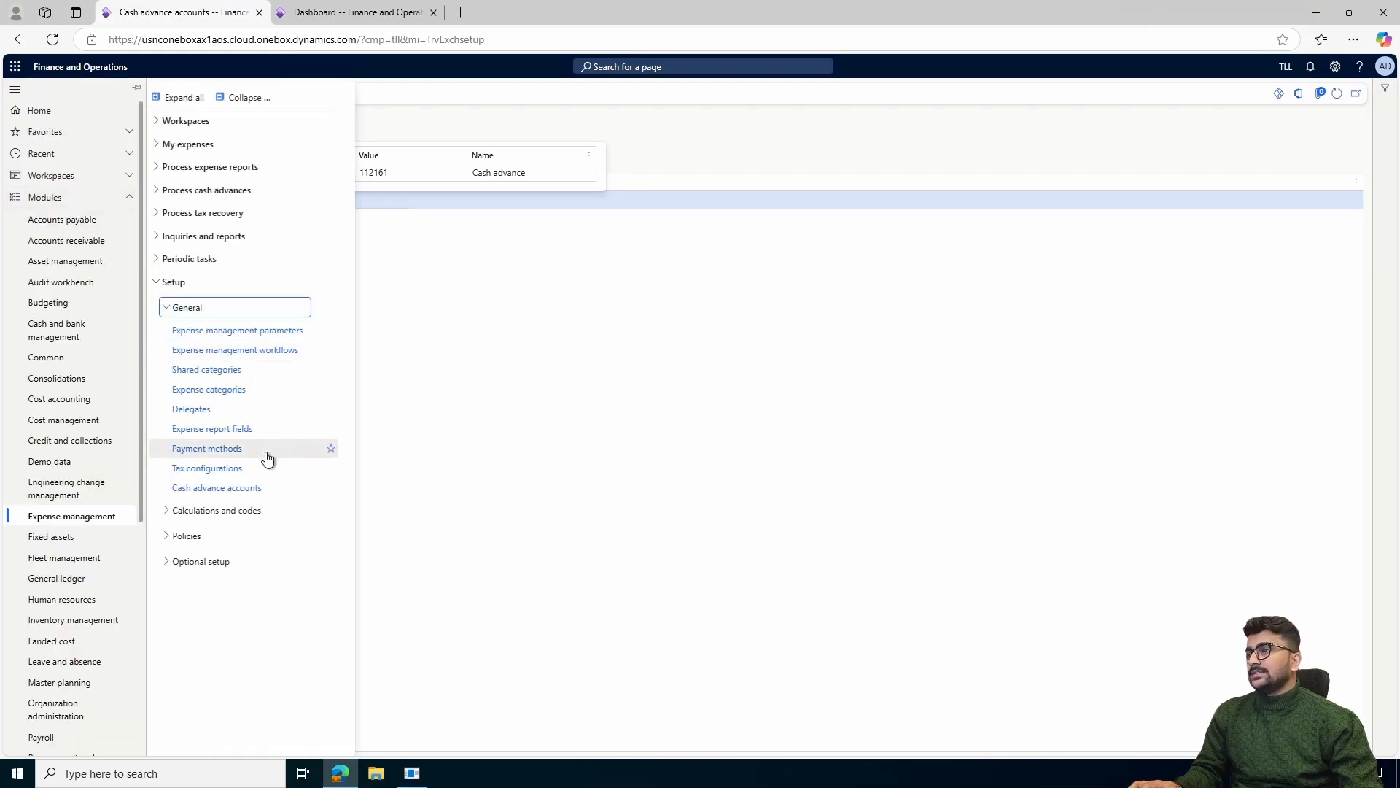
click(226, 454)
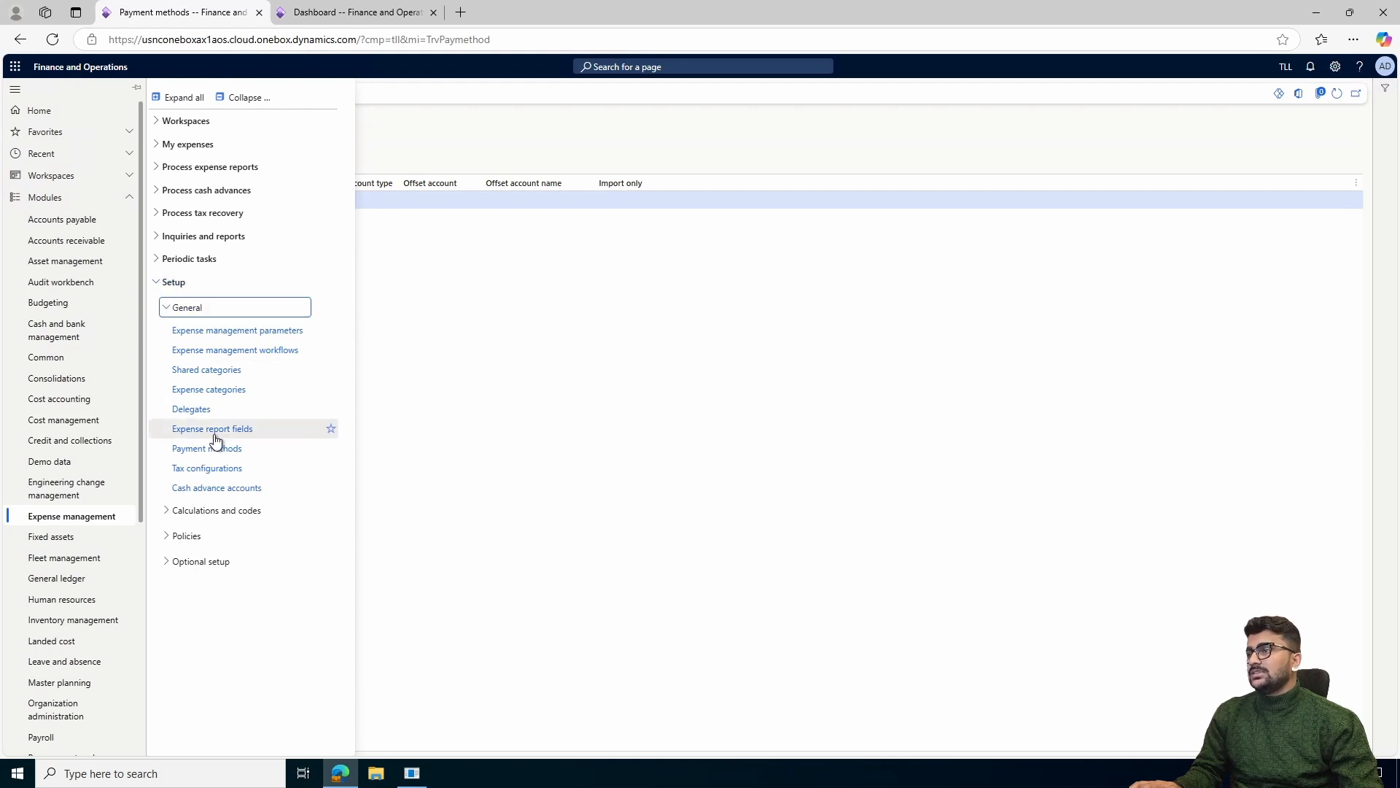
click(564, 388)
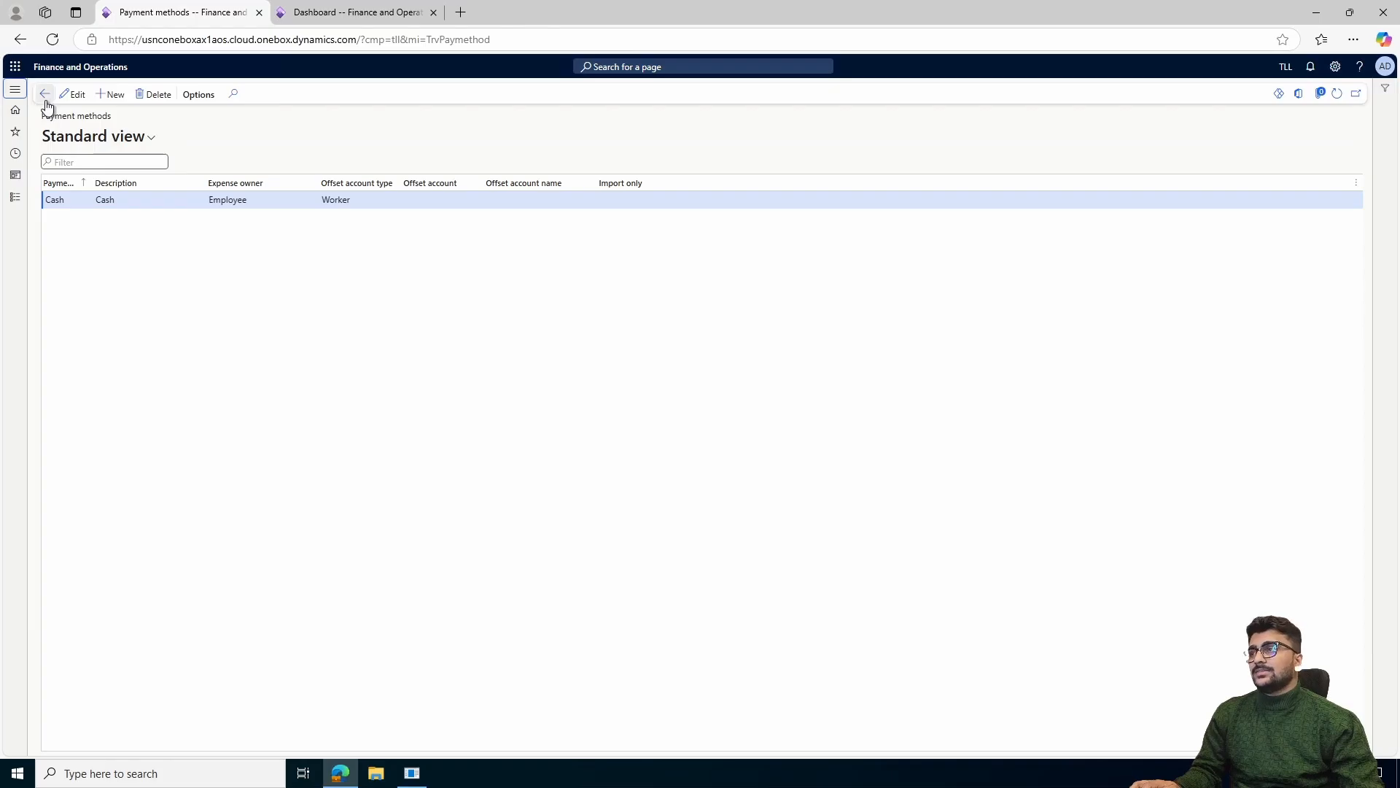
Open Shared categories in the general setup and filter the list by category ID "meal"
click(14, 197)
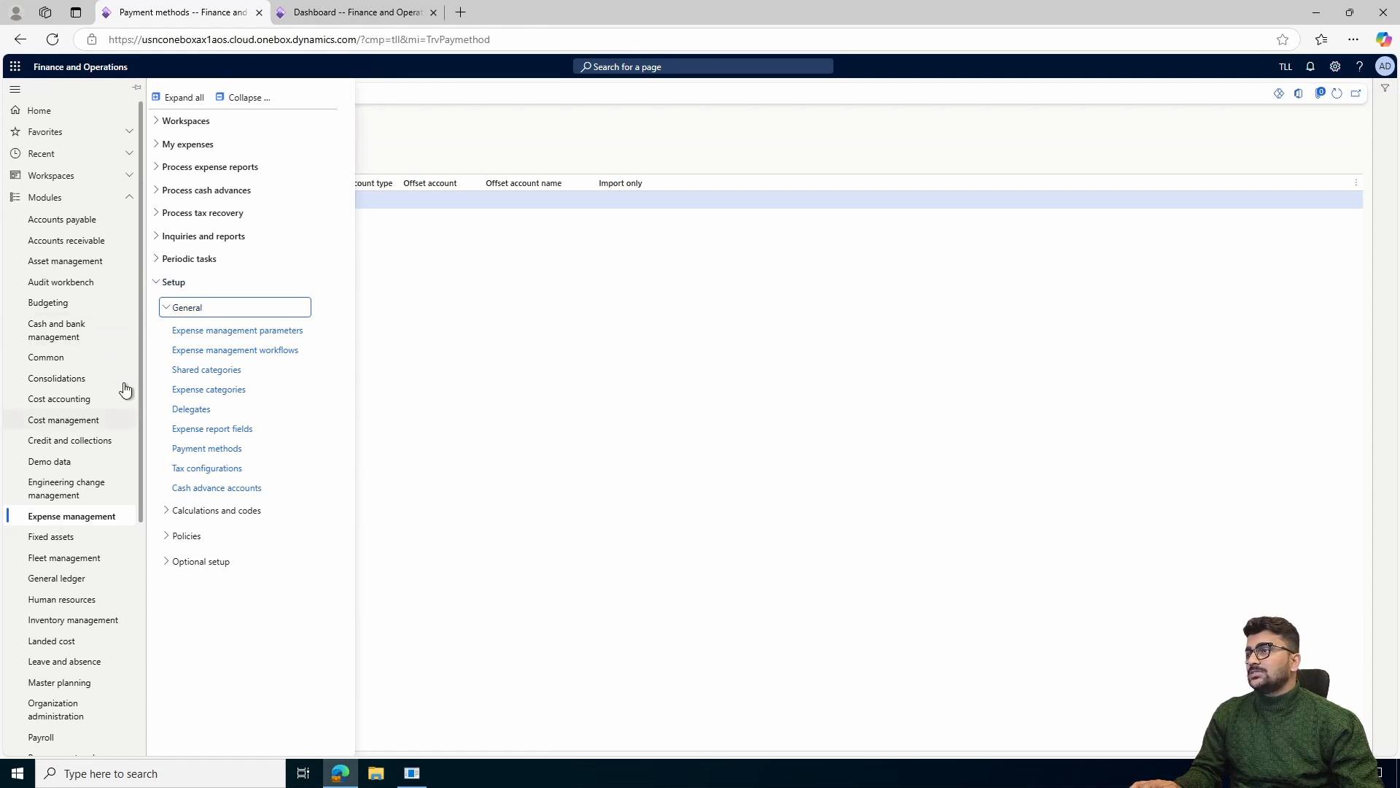
click(242, 374)
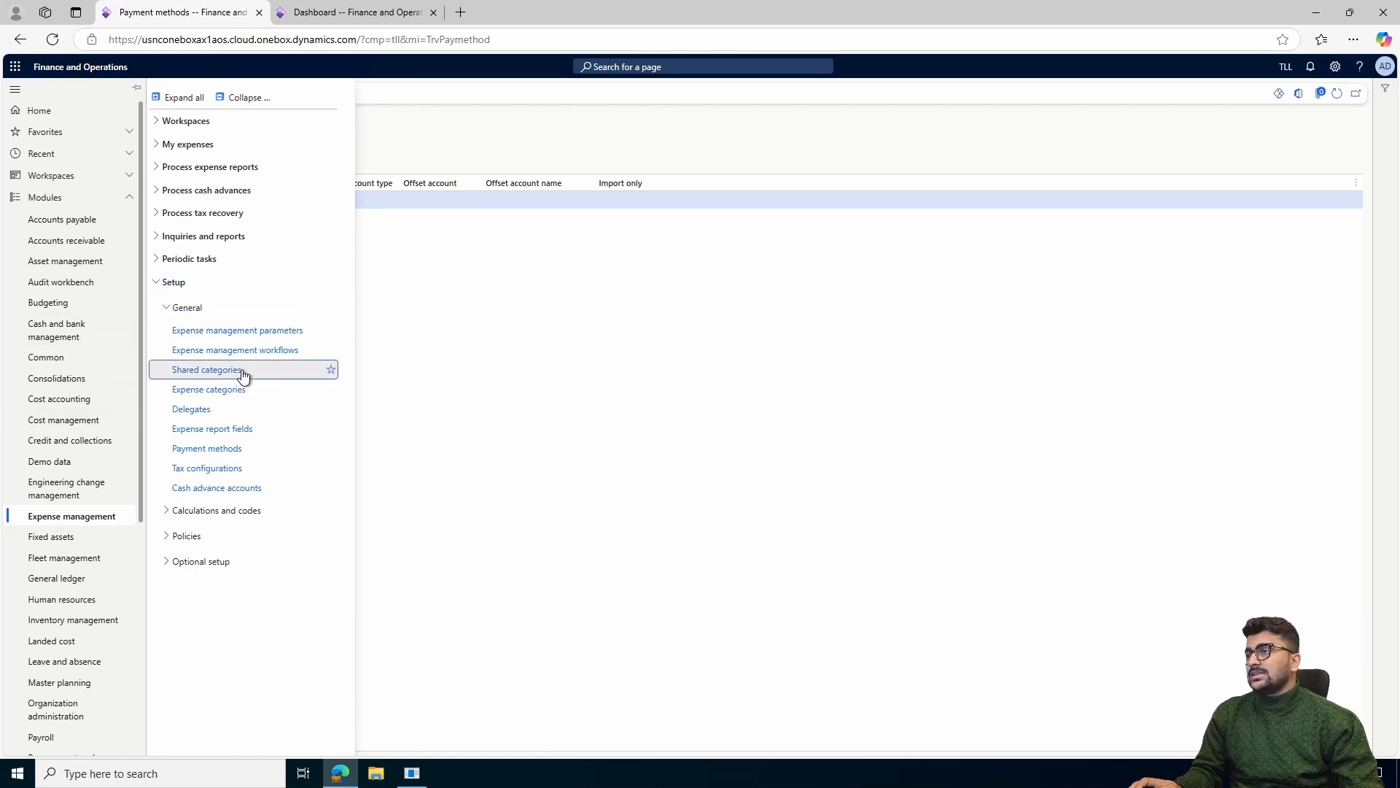
text(meal)
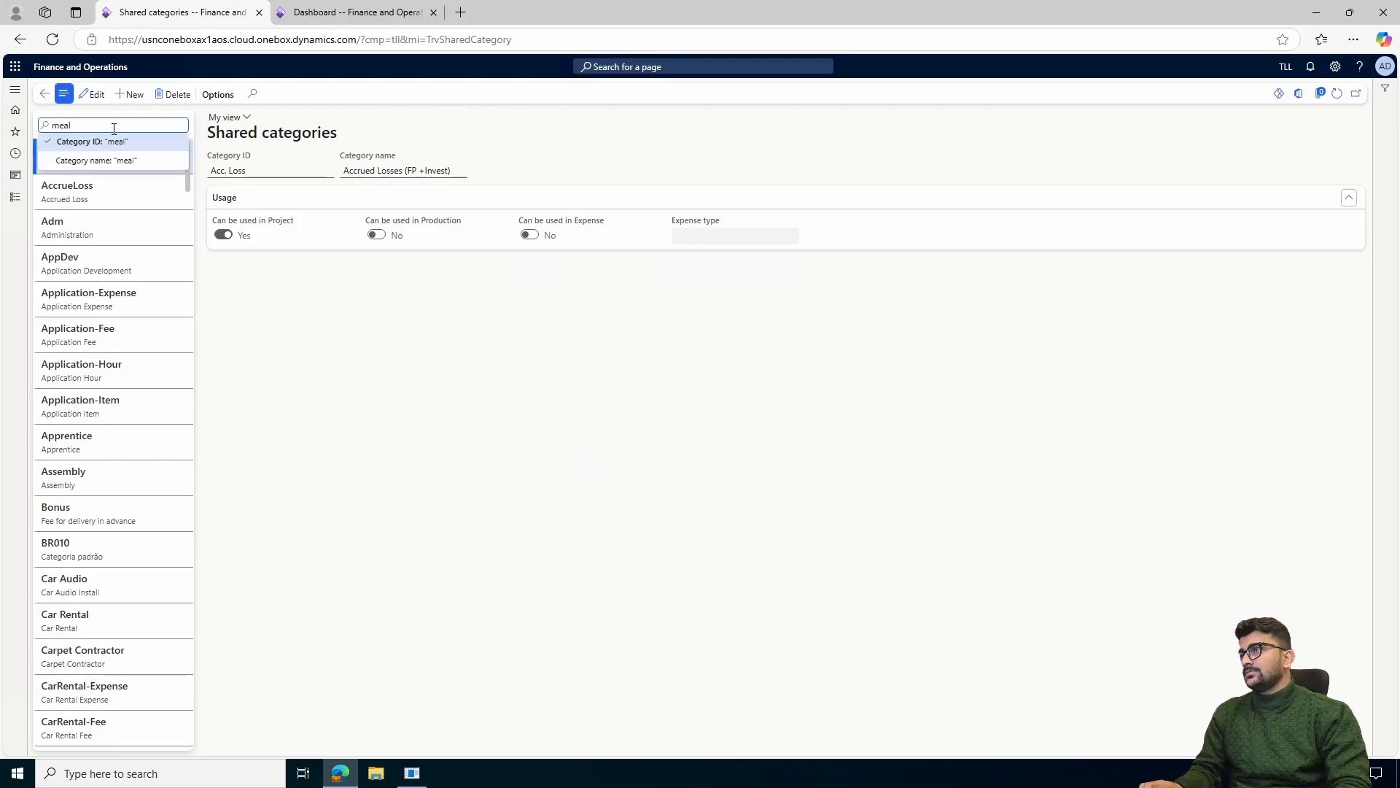
key(Return)
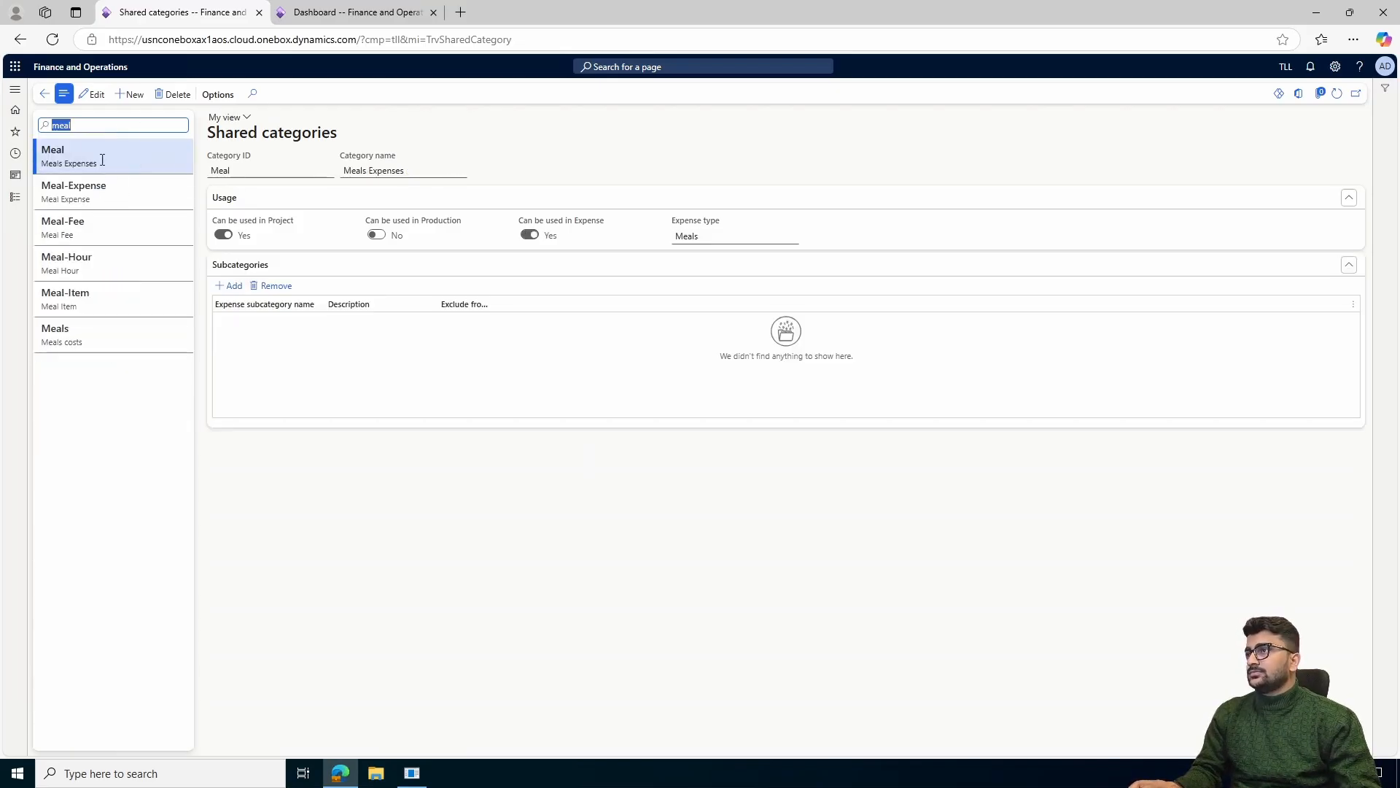
Try out a shared category with ID test and name test1 that can be used in expense, and delete it
click(132, 95)
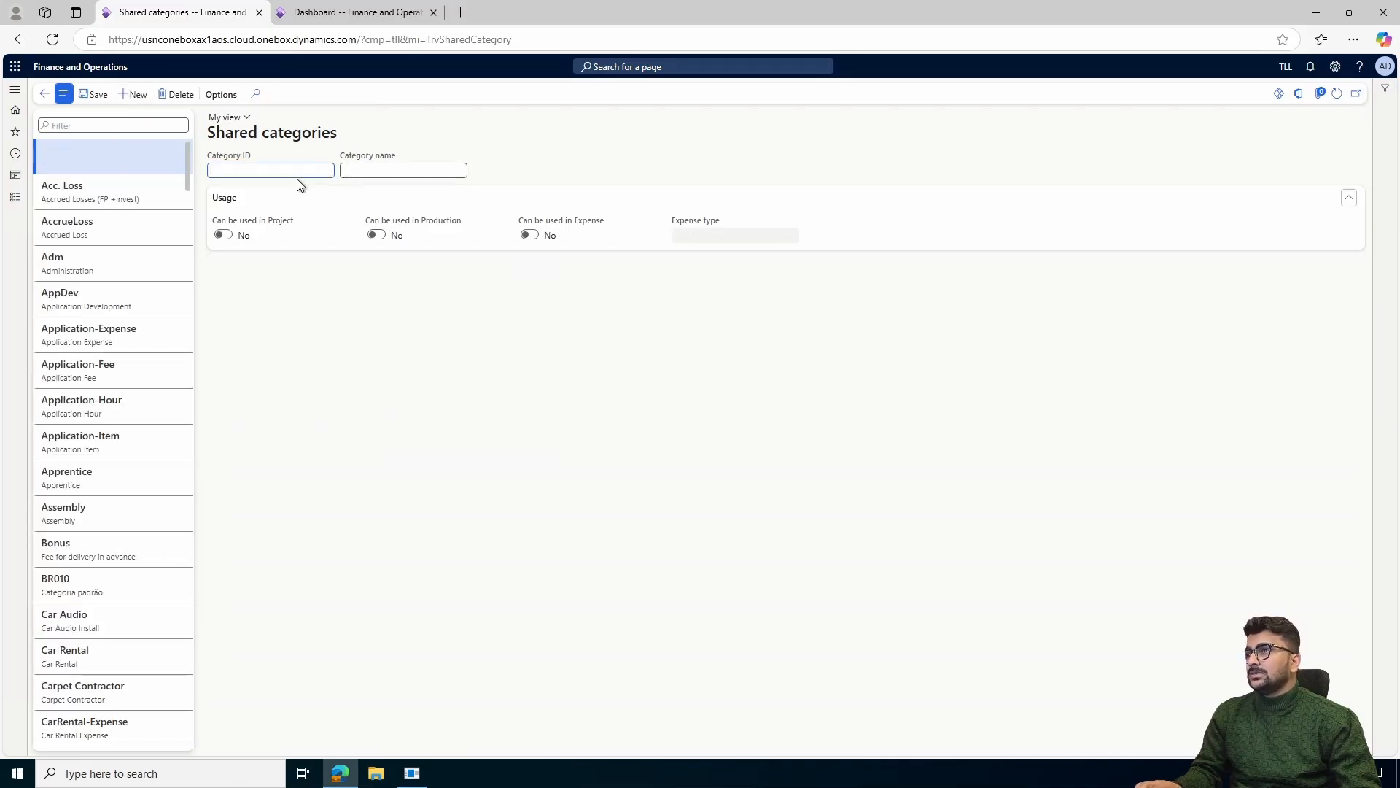
text(test)
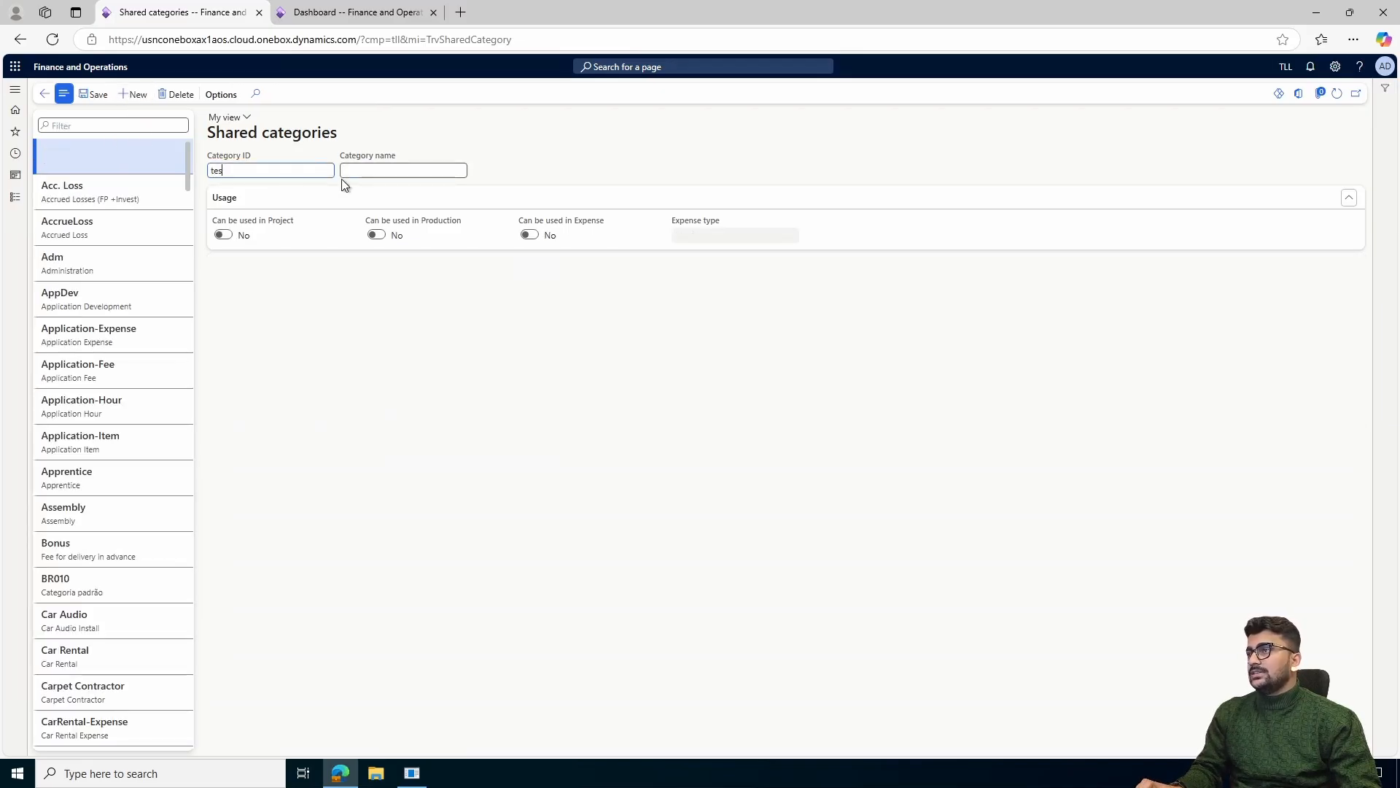
click(361, 172)
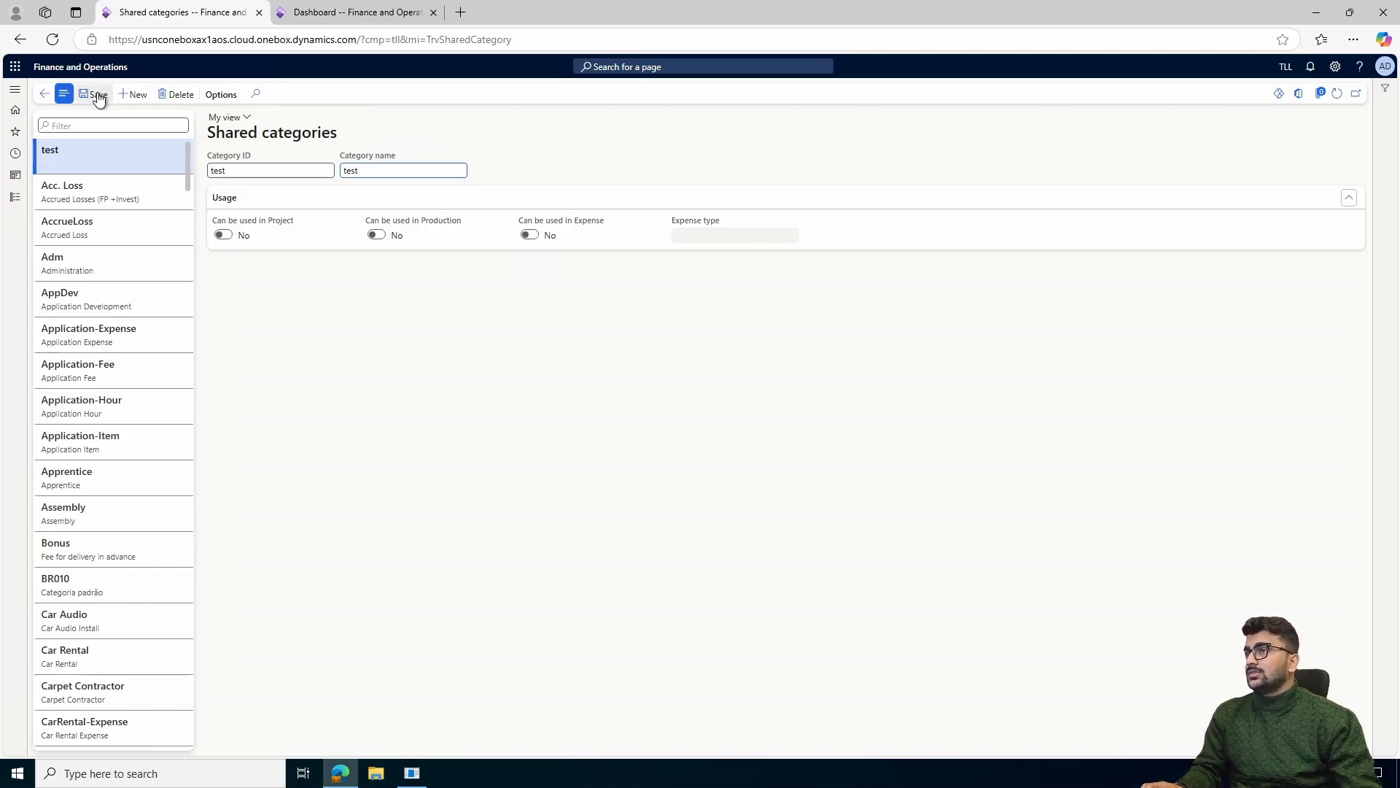
click(792, 271)
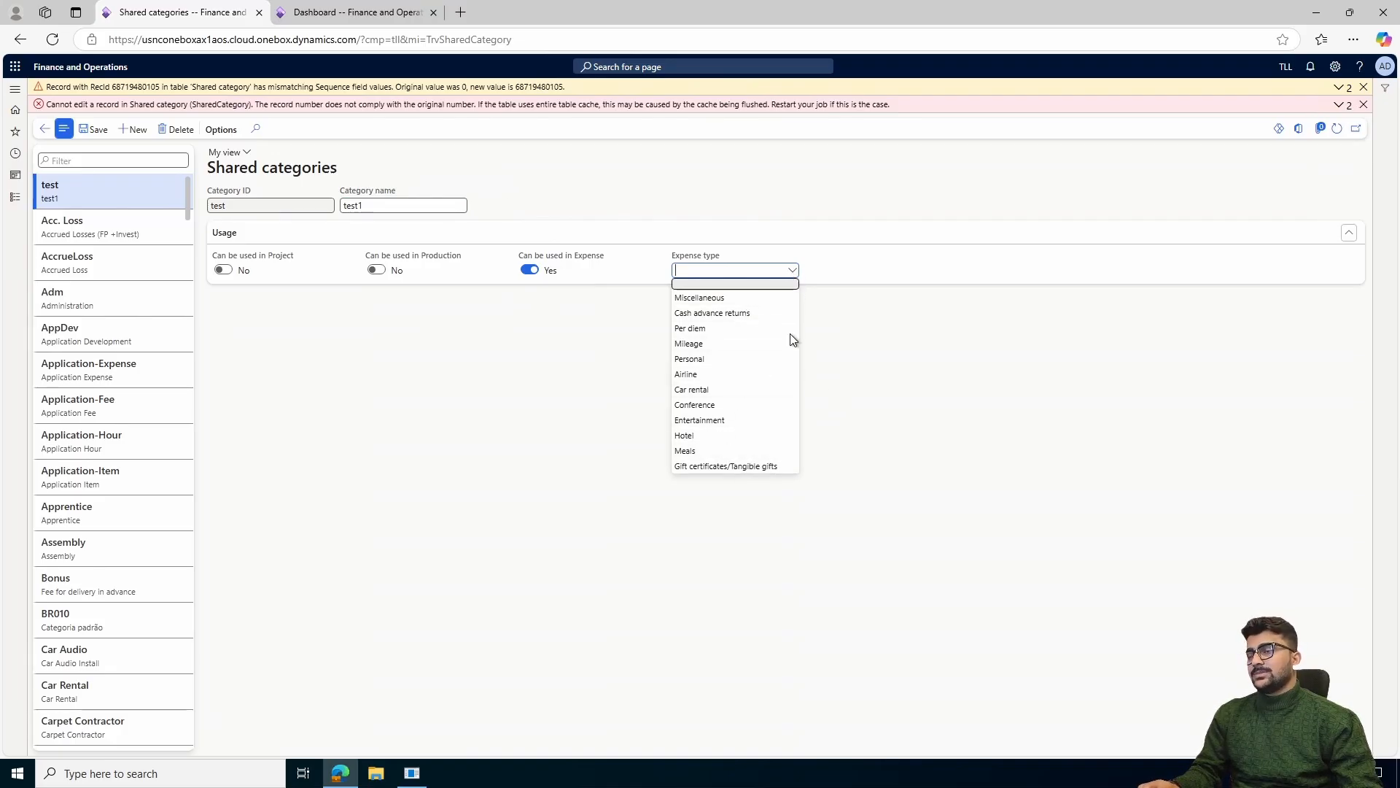
click(176, 130)
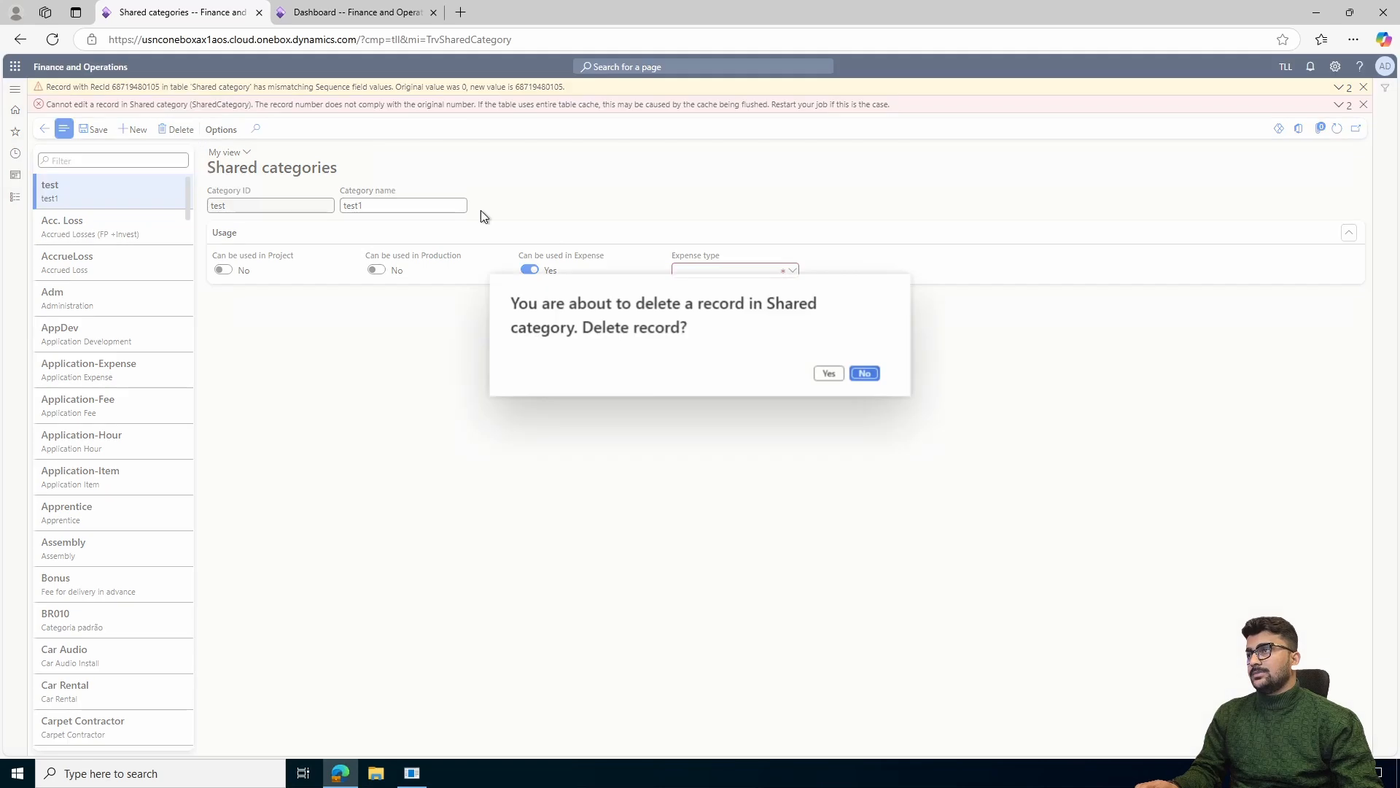
click(822, 374)
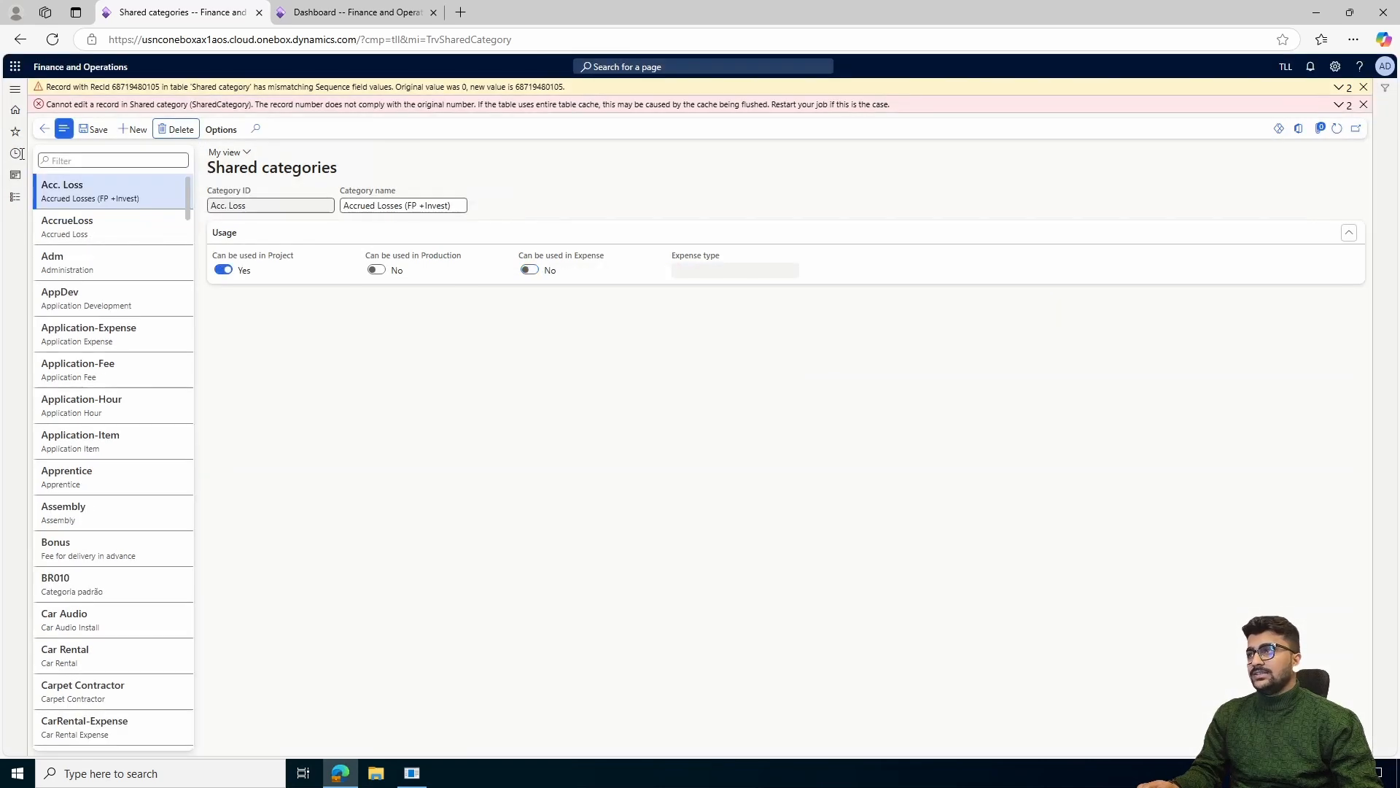
Filter the shared categories by "meal" again, dismiss the messages, and review the Meal category's usage settings
click(112, 159)
text(meal)
key(Return)
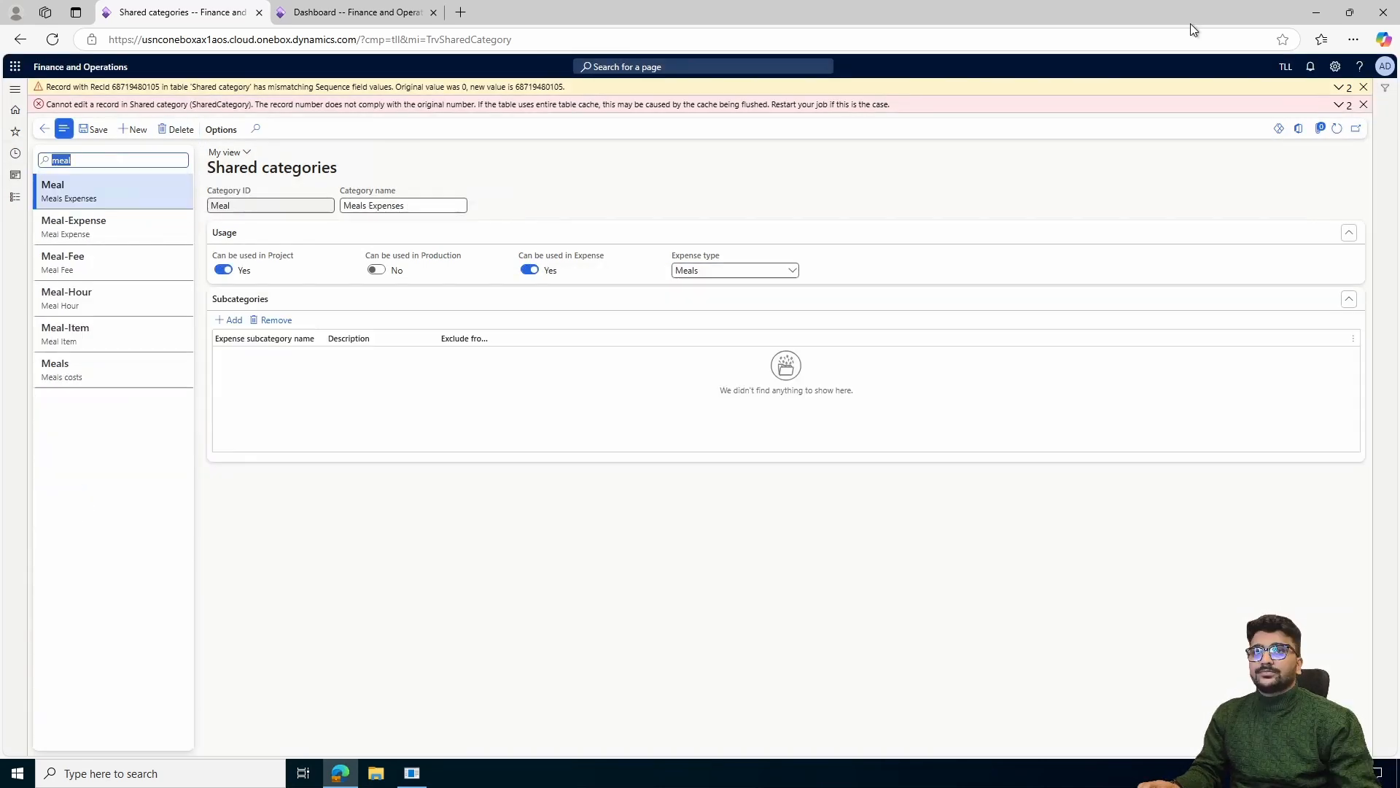
click(1363, 105)
click(1363, 89)
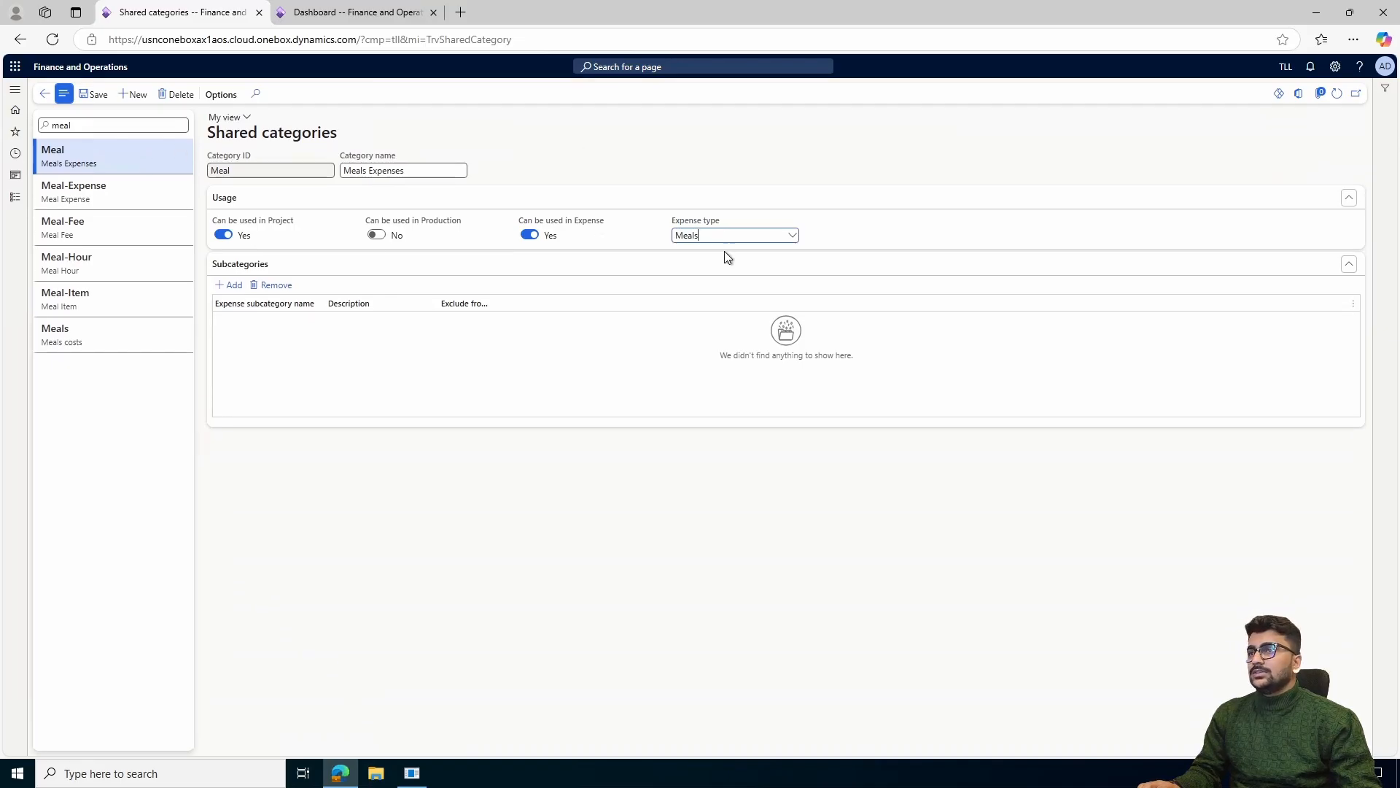
Open Expense categories in the Expense management general setup and review the Meal category's settings
click(15, 200)
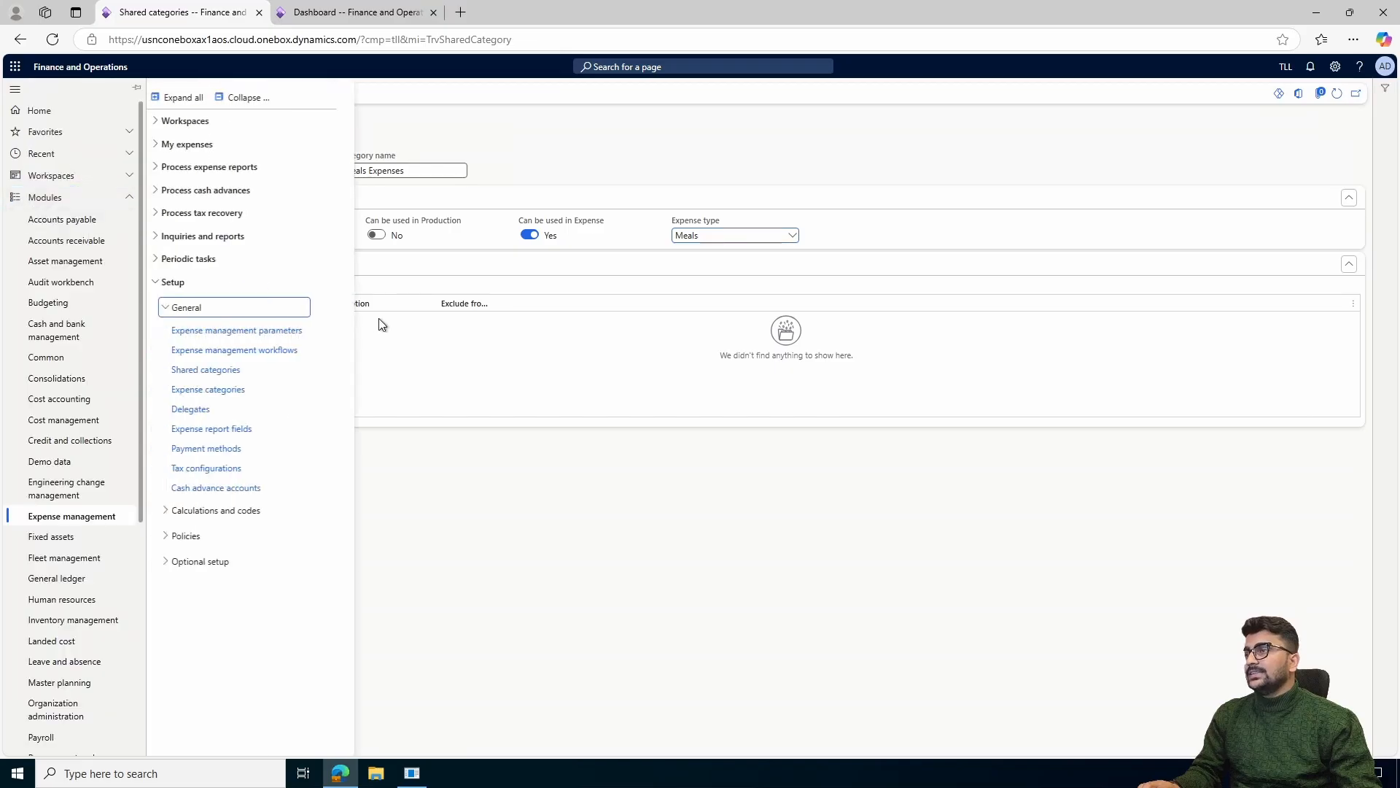
click(253, 404)
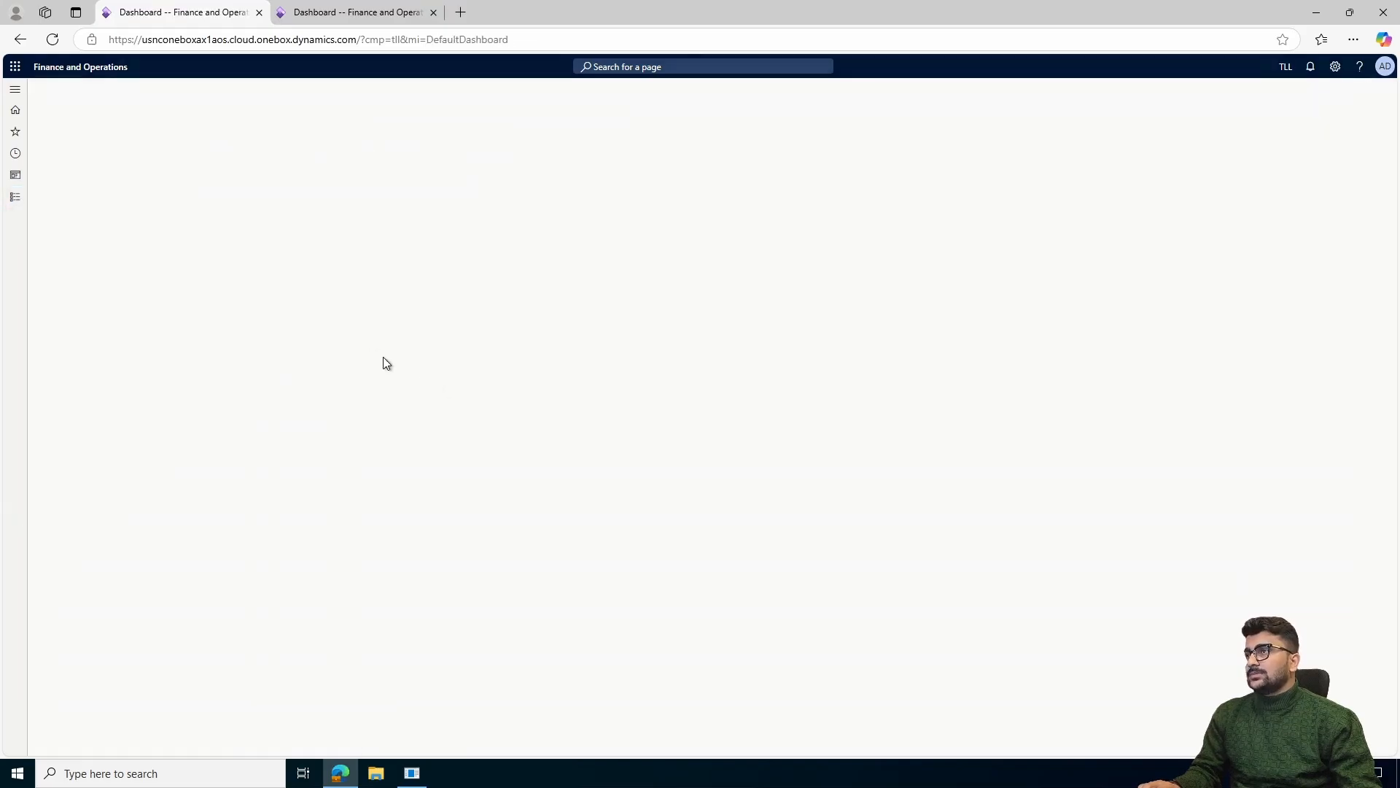
click(11, 208)
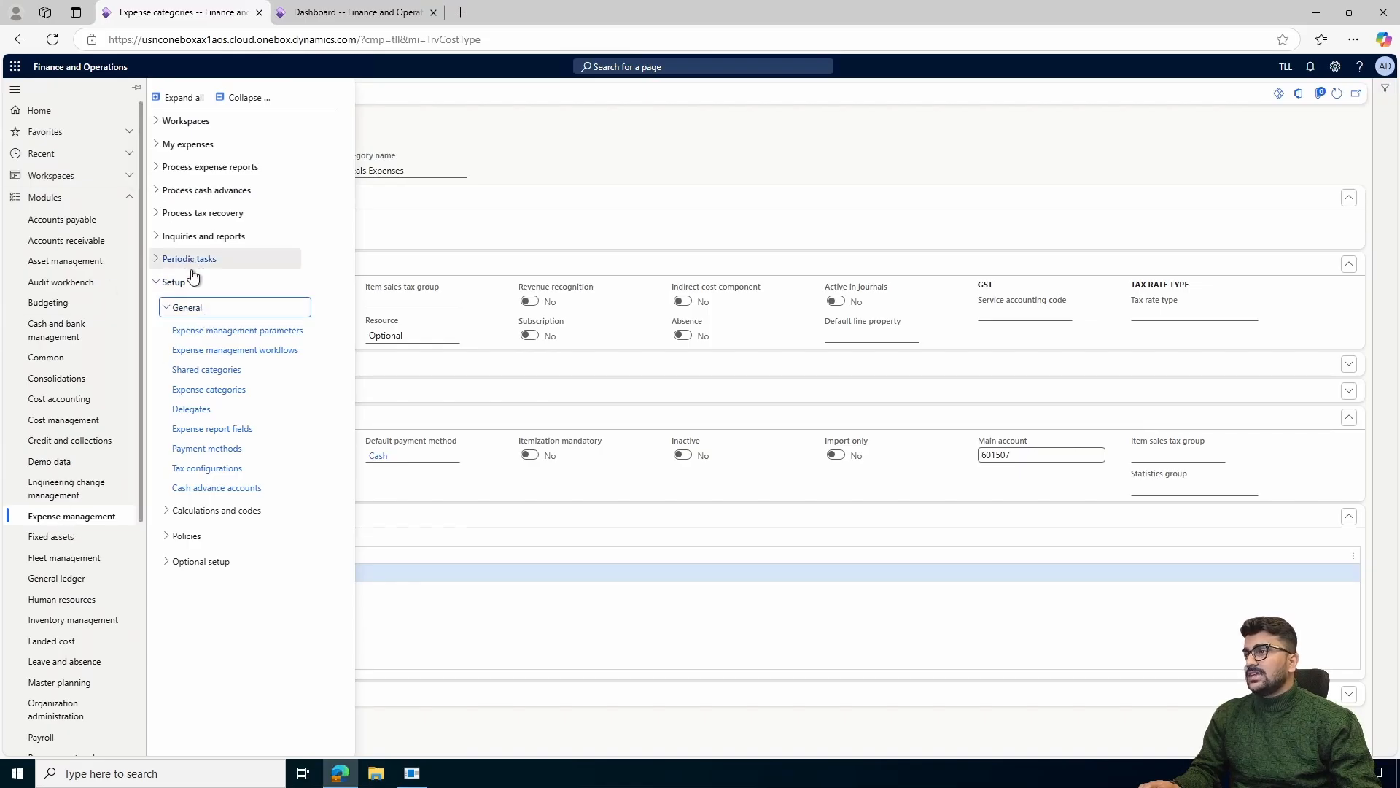
click(241, 396)
Add a new expense category using the category ID Taxi
click(134, 94)
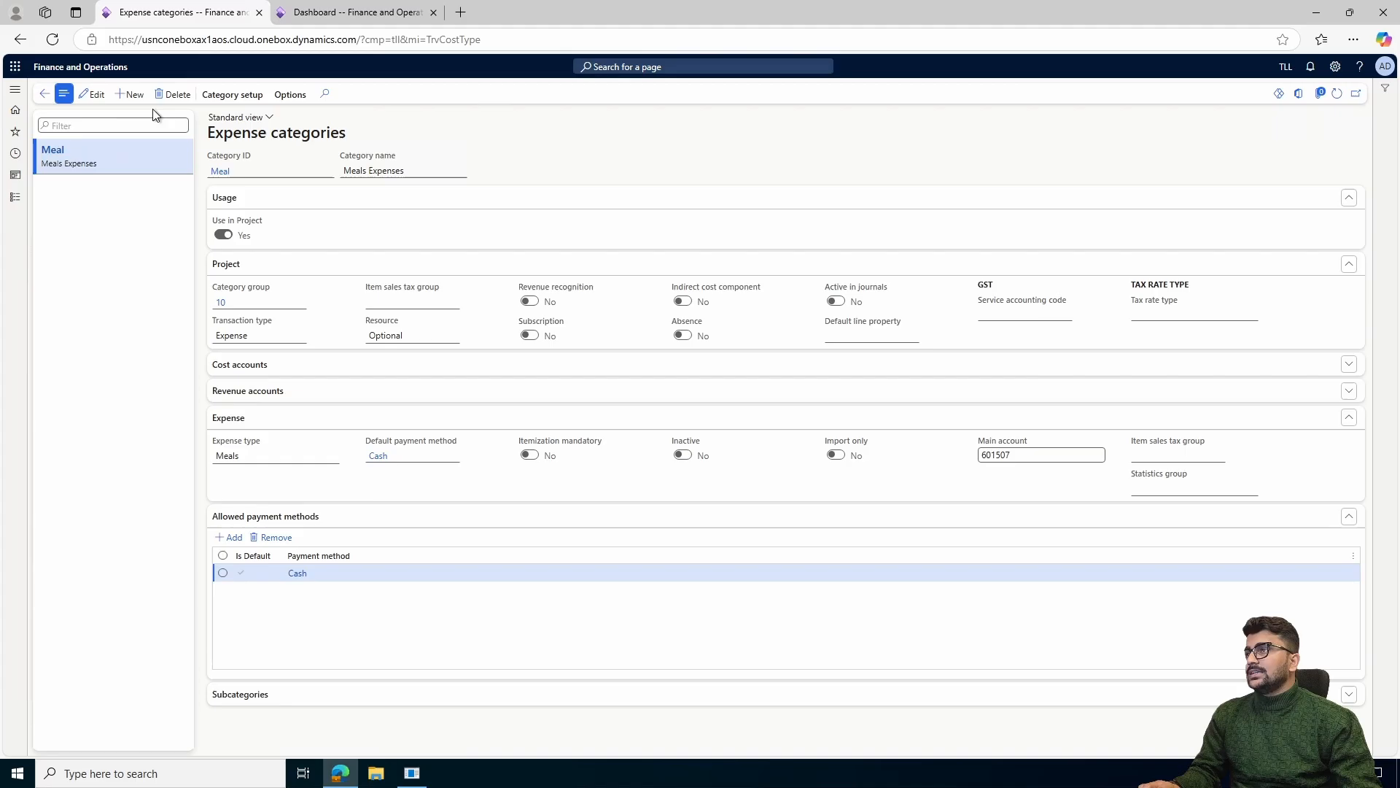
click(328, 170)
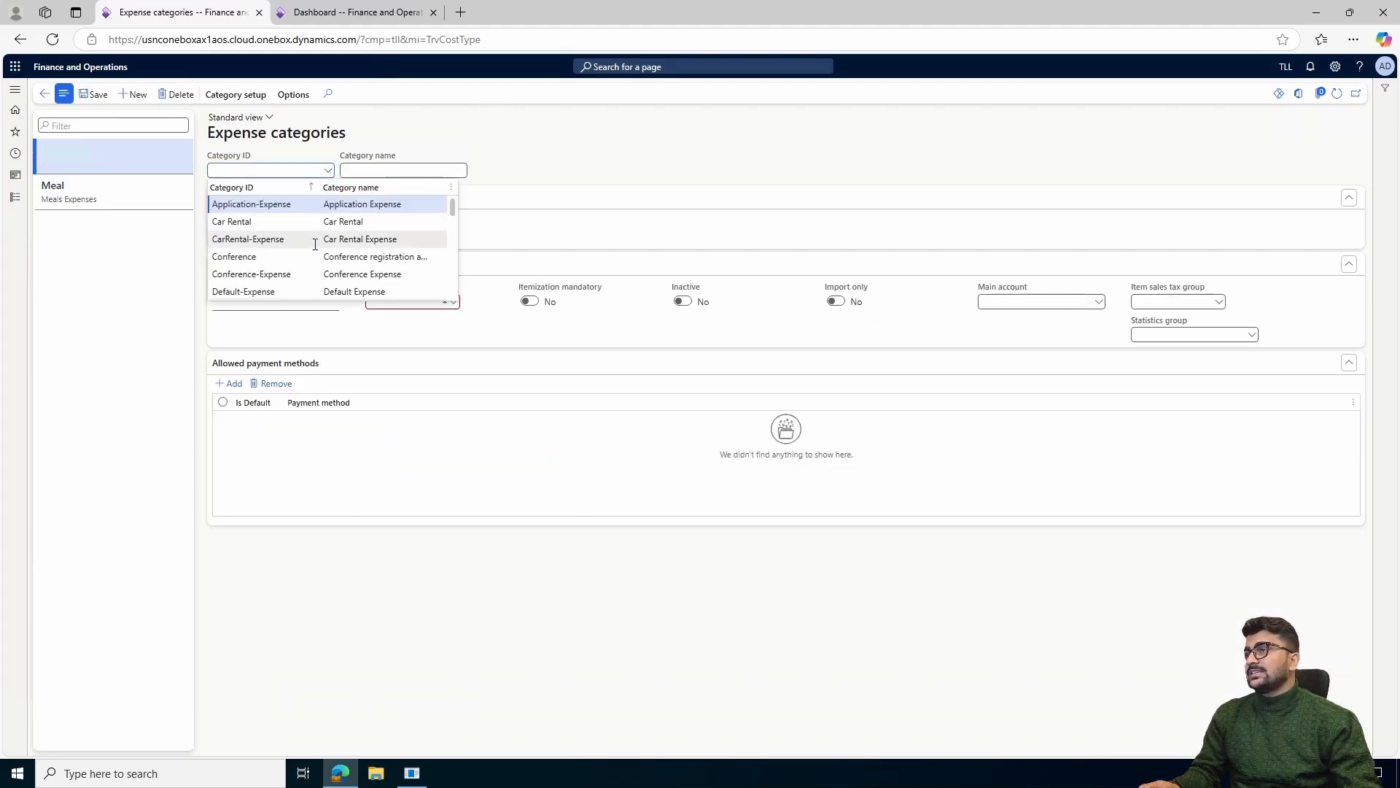
scroll(307, 251, down, 5)
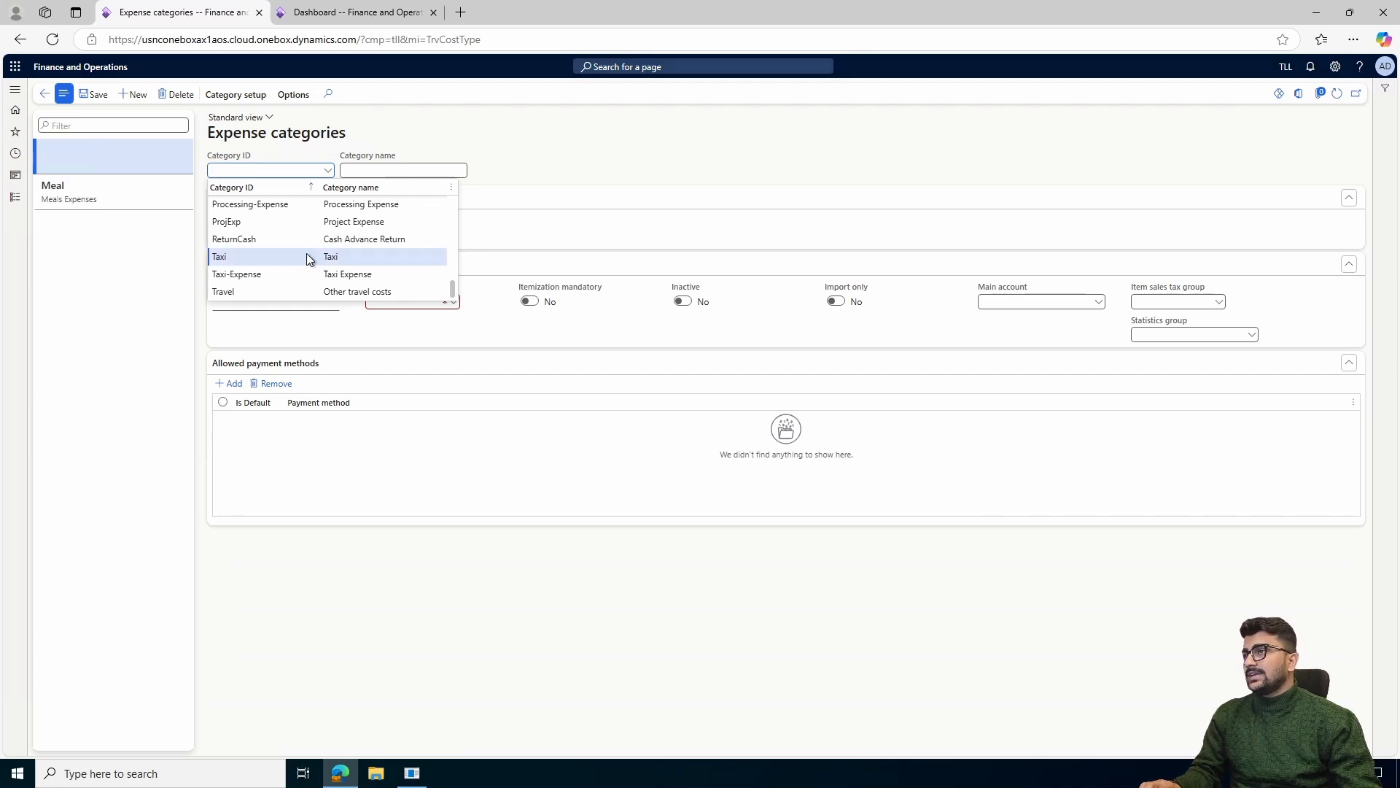
click(307, 256)
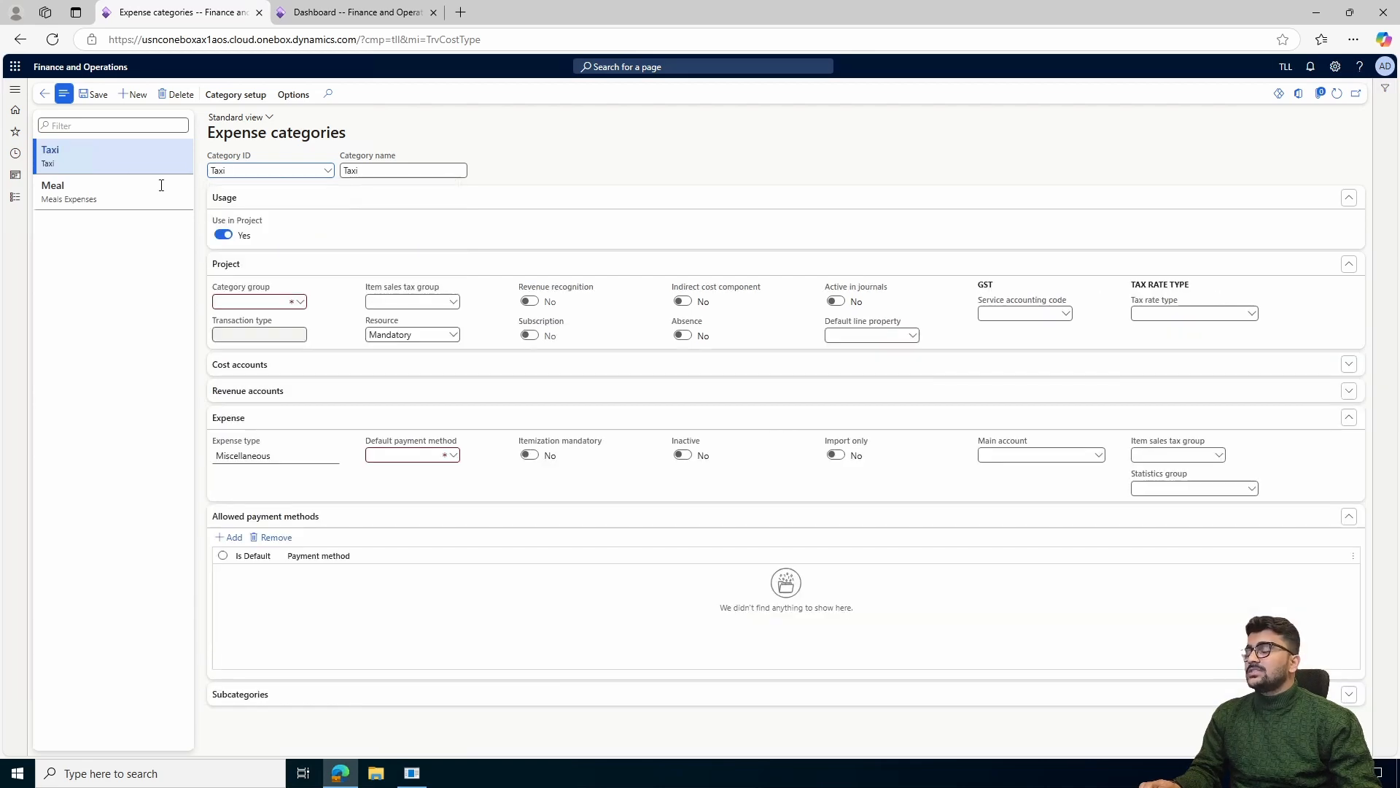
Check the Taxi category's category group choices, and open the Category groups details to check the transaction type of group 10
click(299, 303)
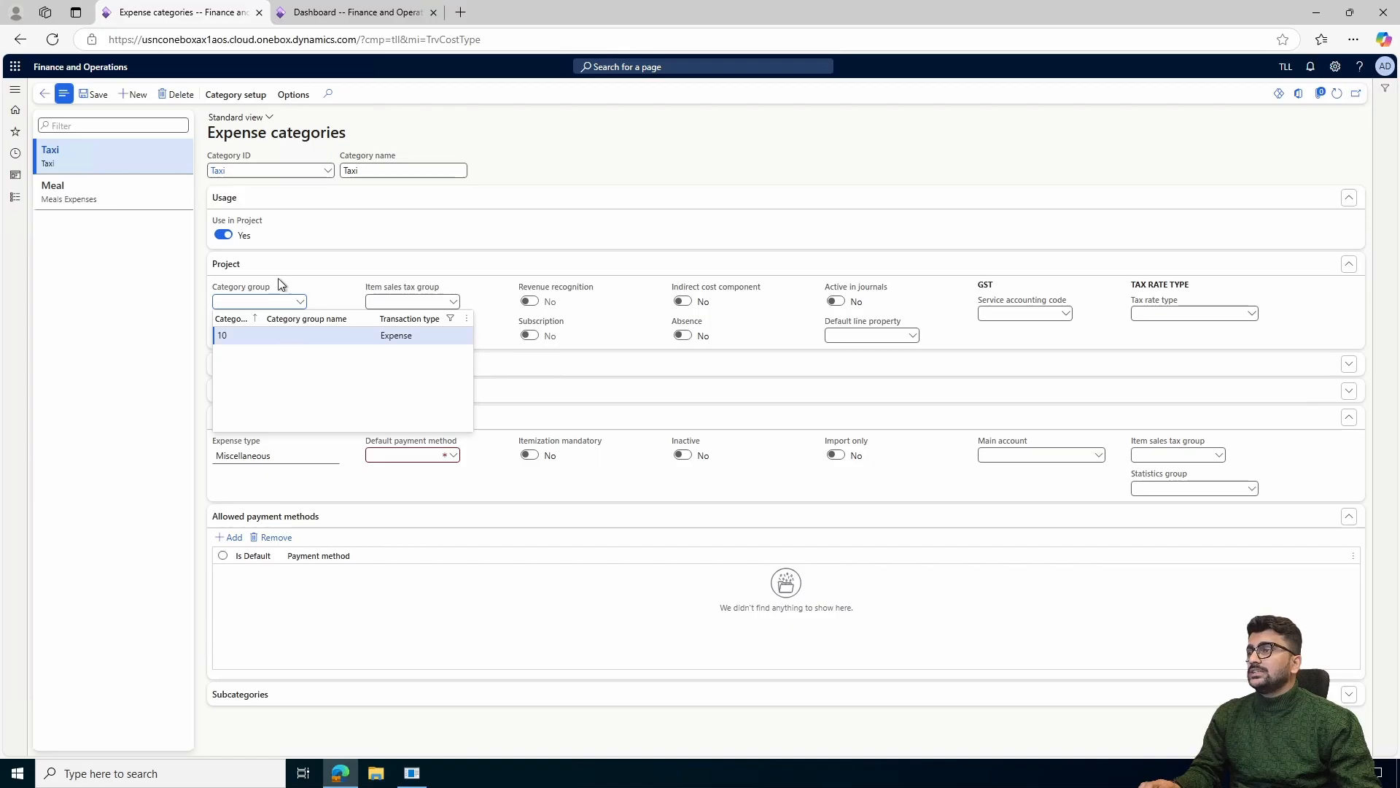
right_click(298, 305)
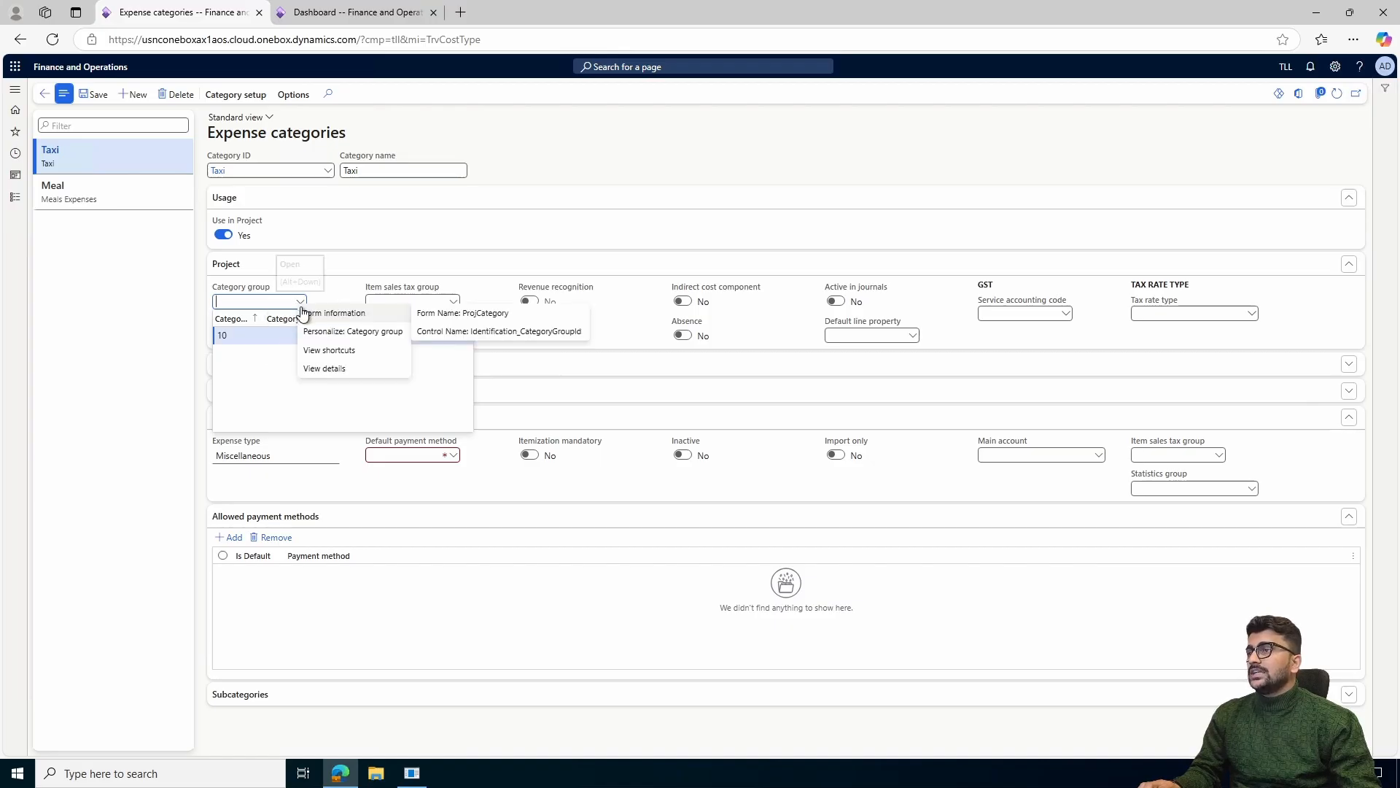
click(335, 370)
click(331, 246)
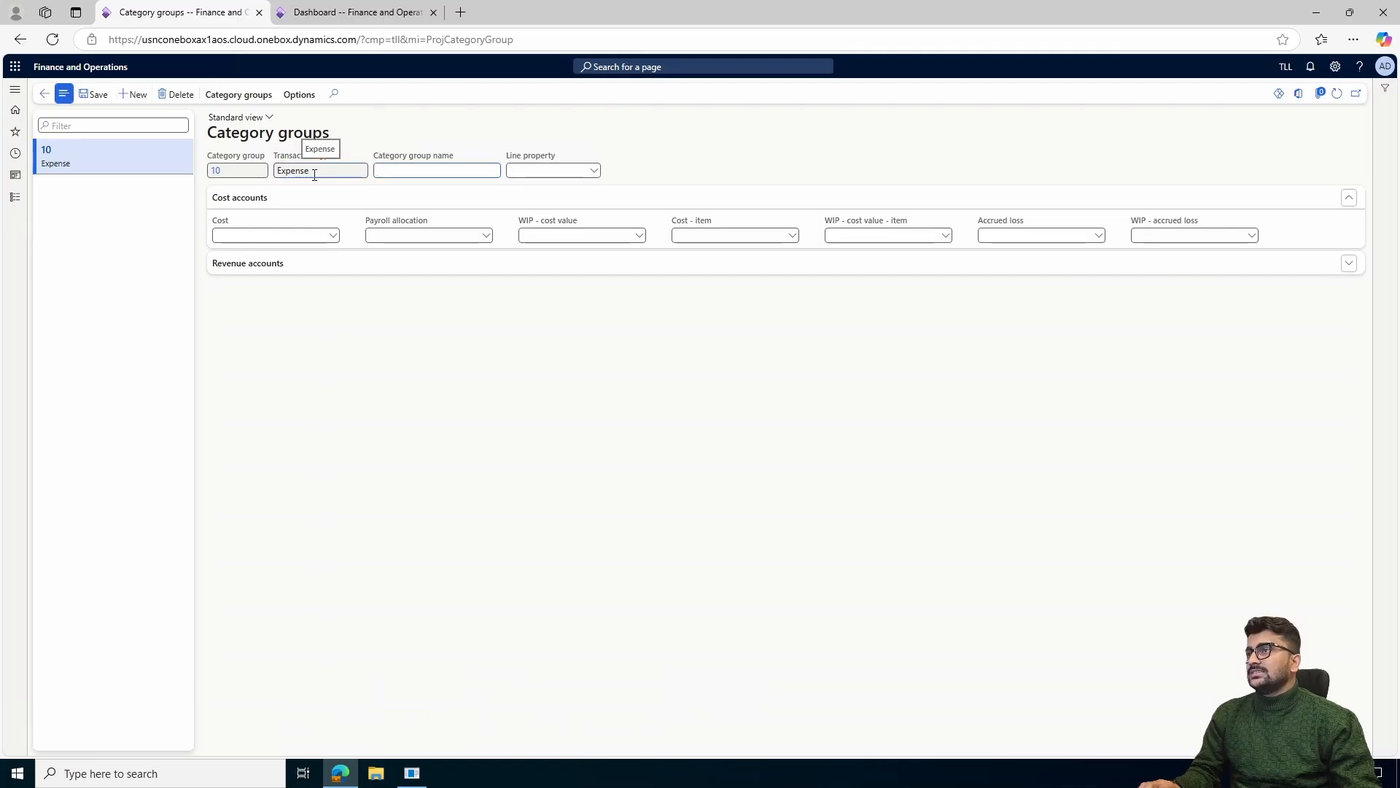
drag(312, 169, 271, 169)
Add category group 20 with the transaction type Expense and save it
click(134, 94)
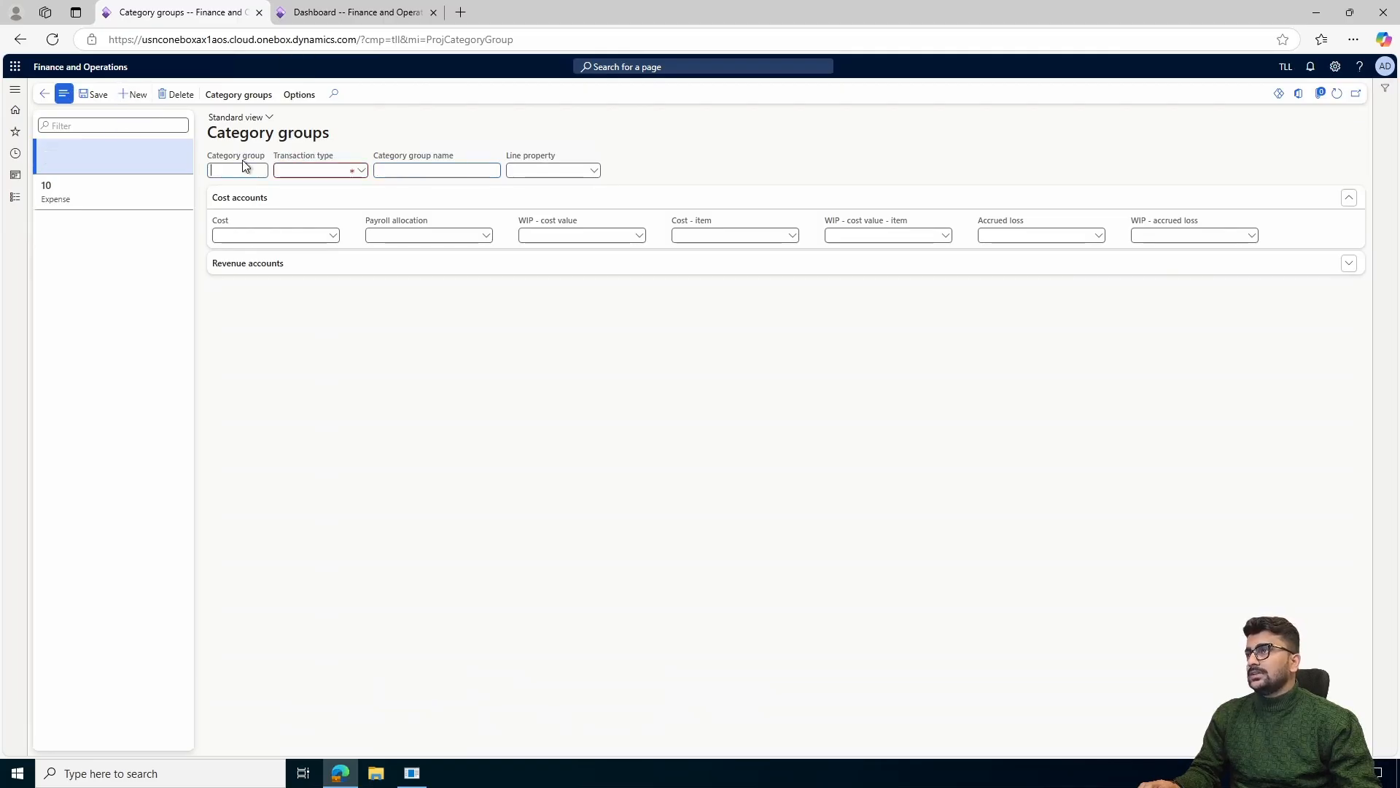
text(20)
key(Tab)
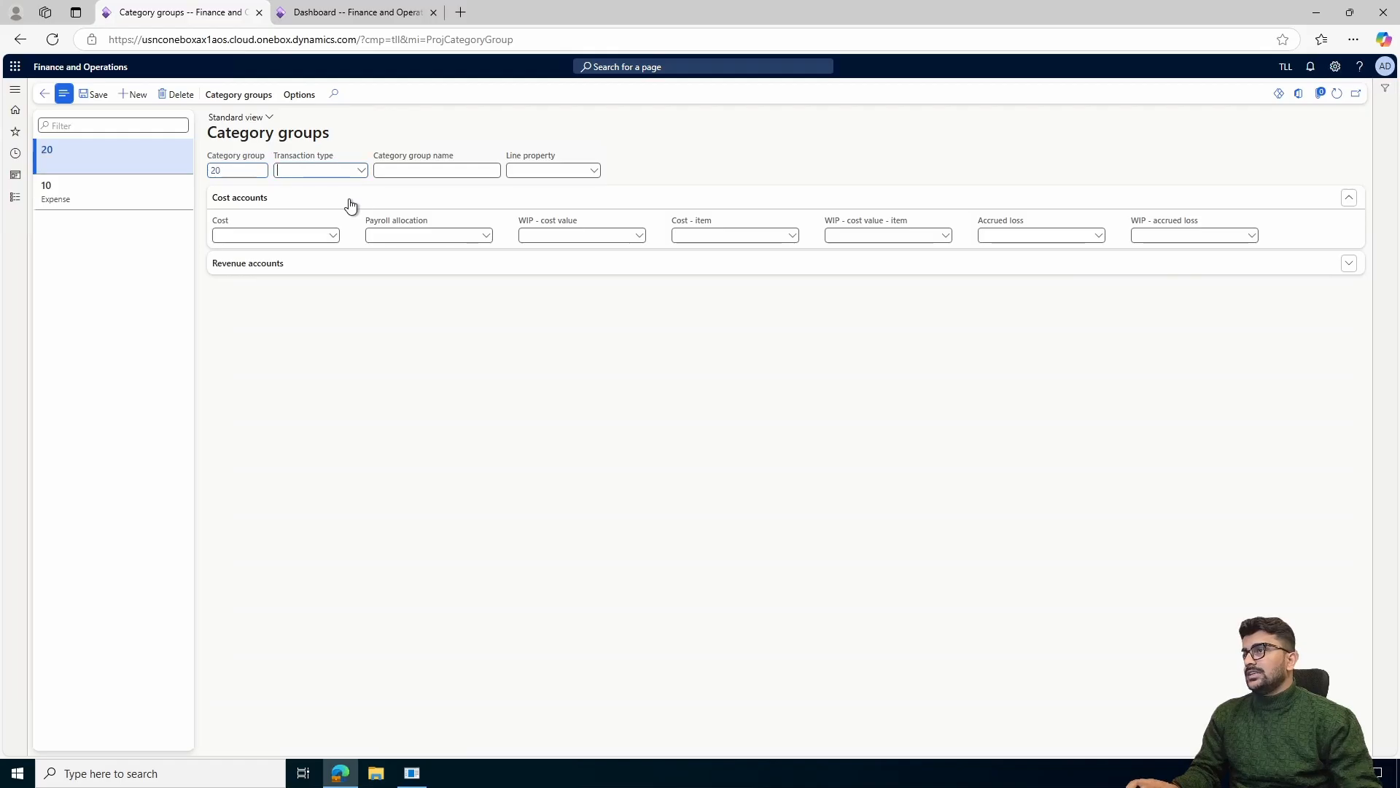
key(alt+Down)
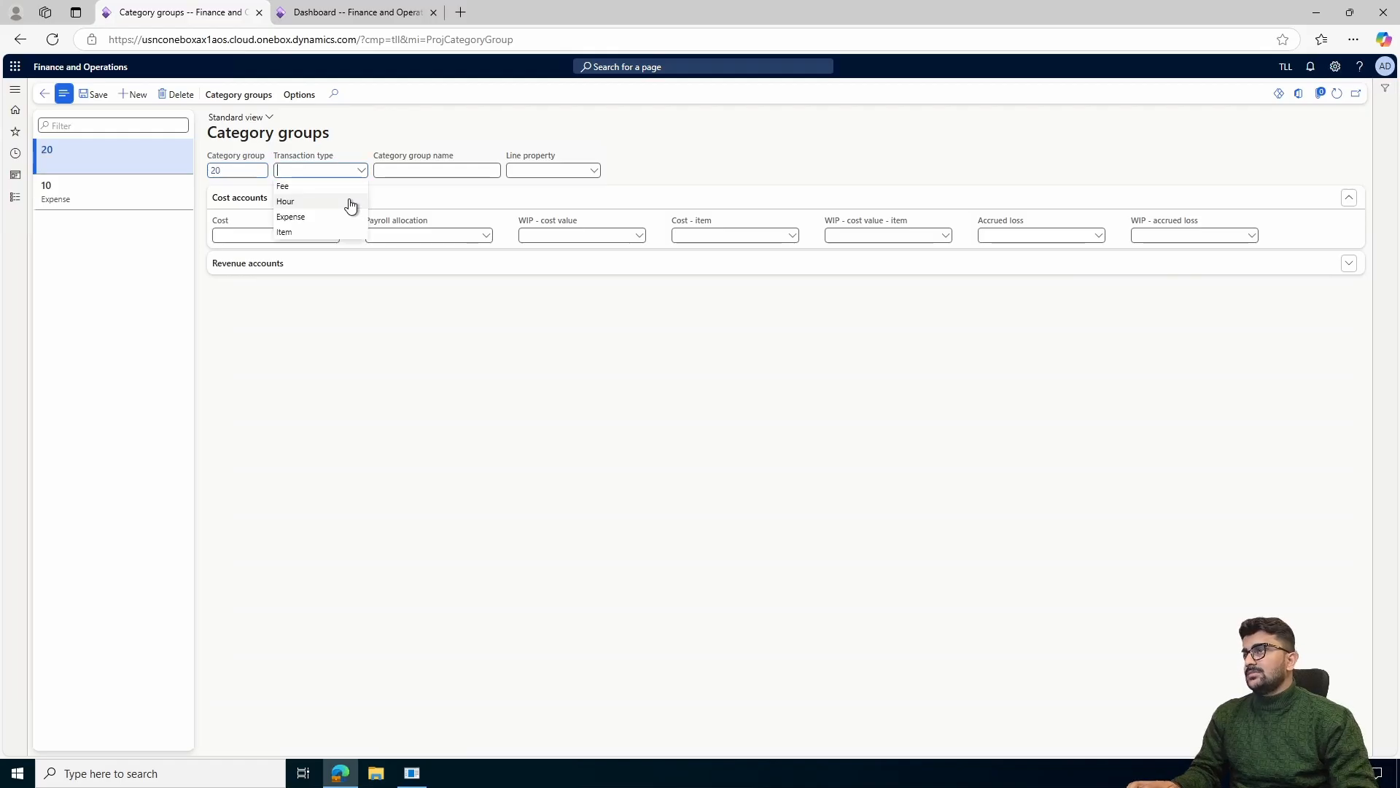
click(310, 218)
click(94, 94)
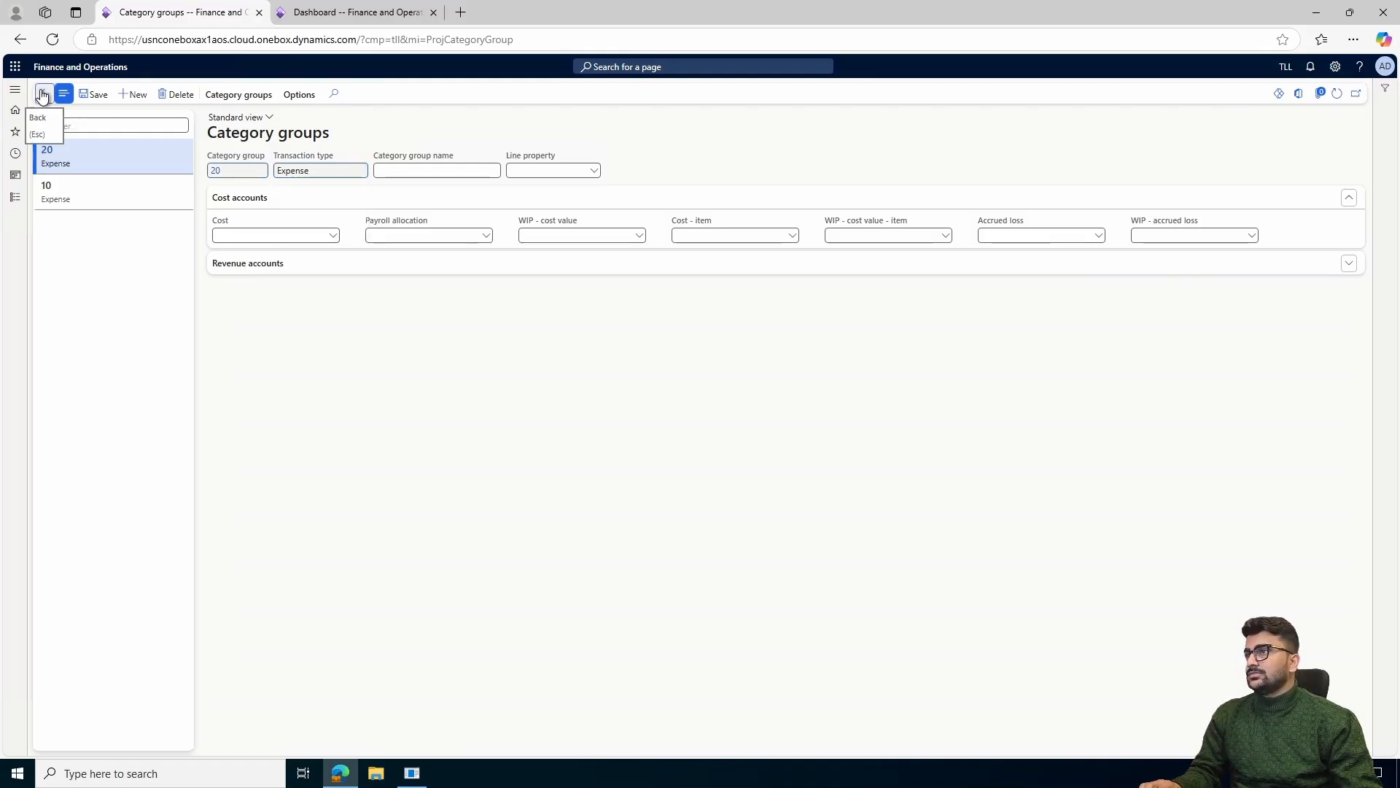
Return to the Taxi expense category, assign it to category group 20, and set its default payment method to Cash
click(42, 94)
click(300, 302)
click(278, 354)
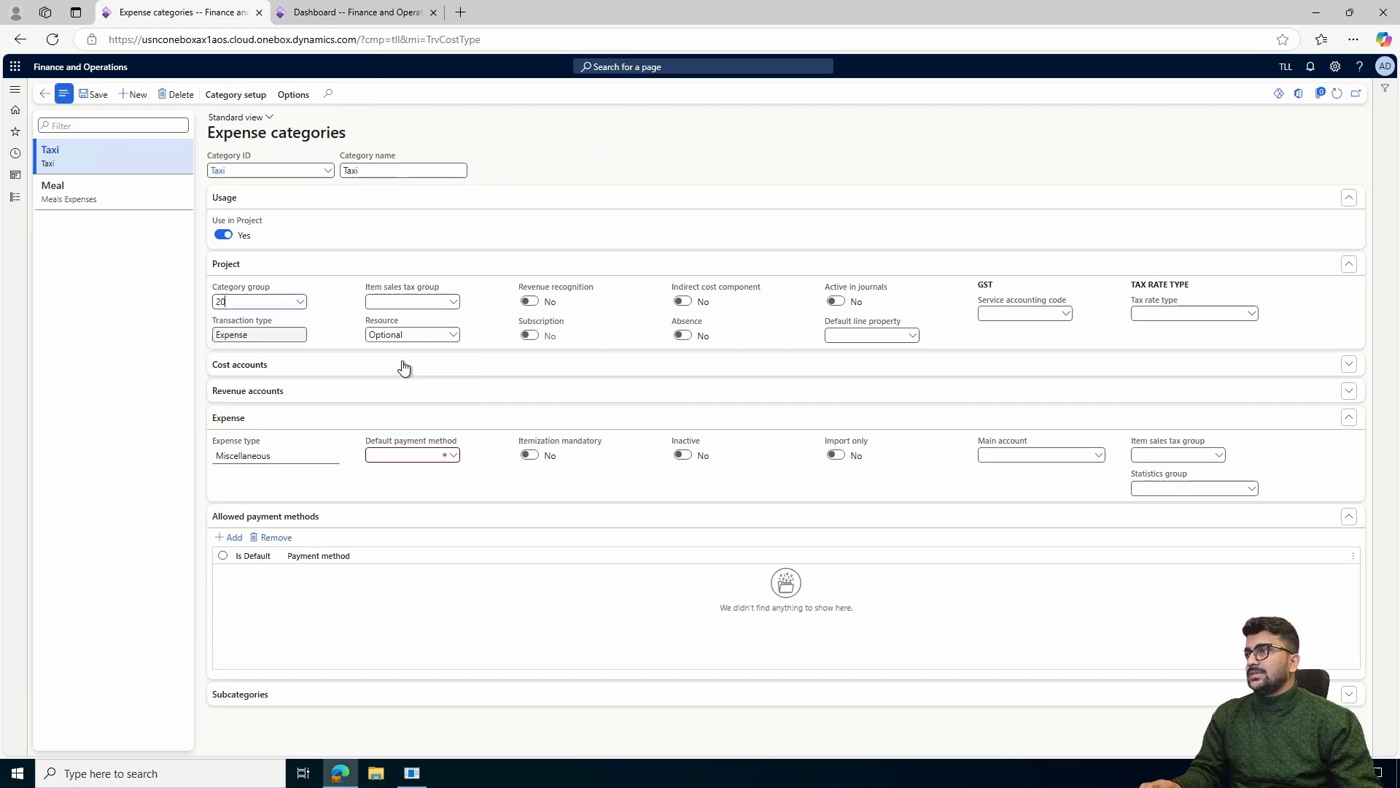
click(455, 457)
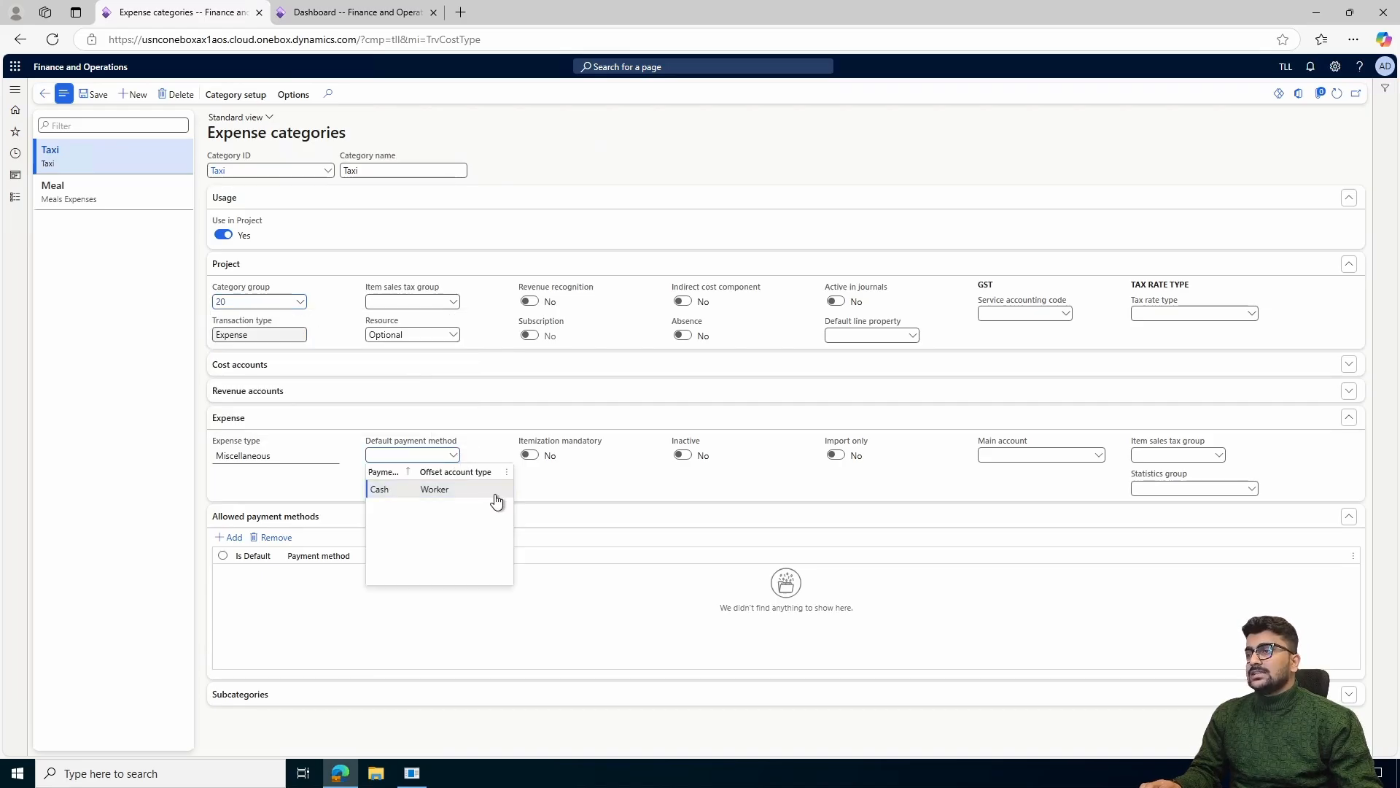
click(402, 490)
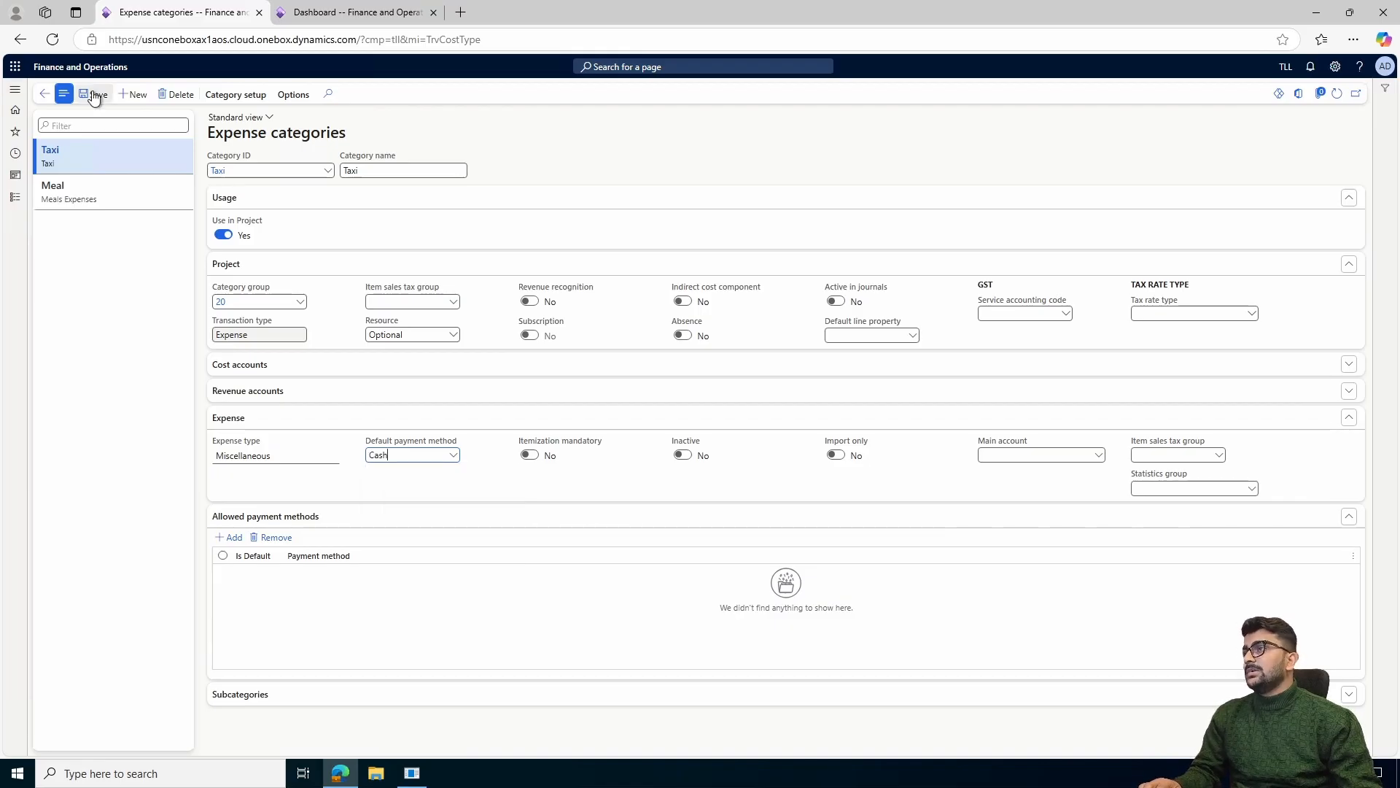
Set the Taxi expense category's main account to 602210 and save the category
click(1099, 455)
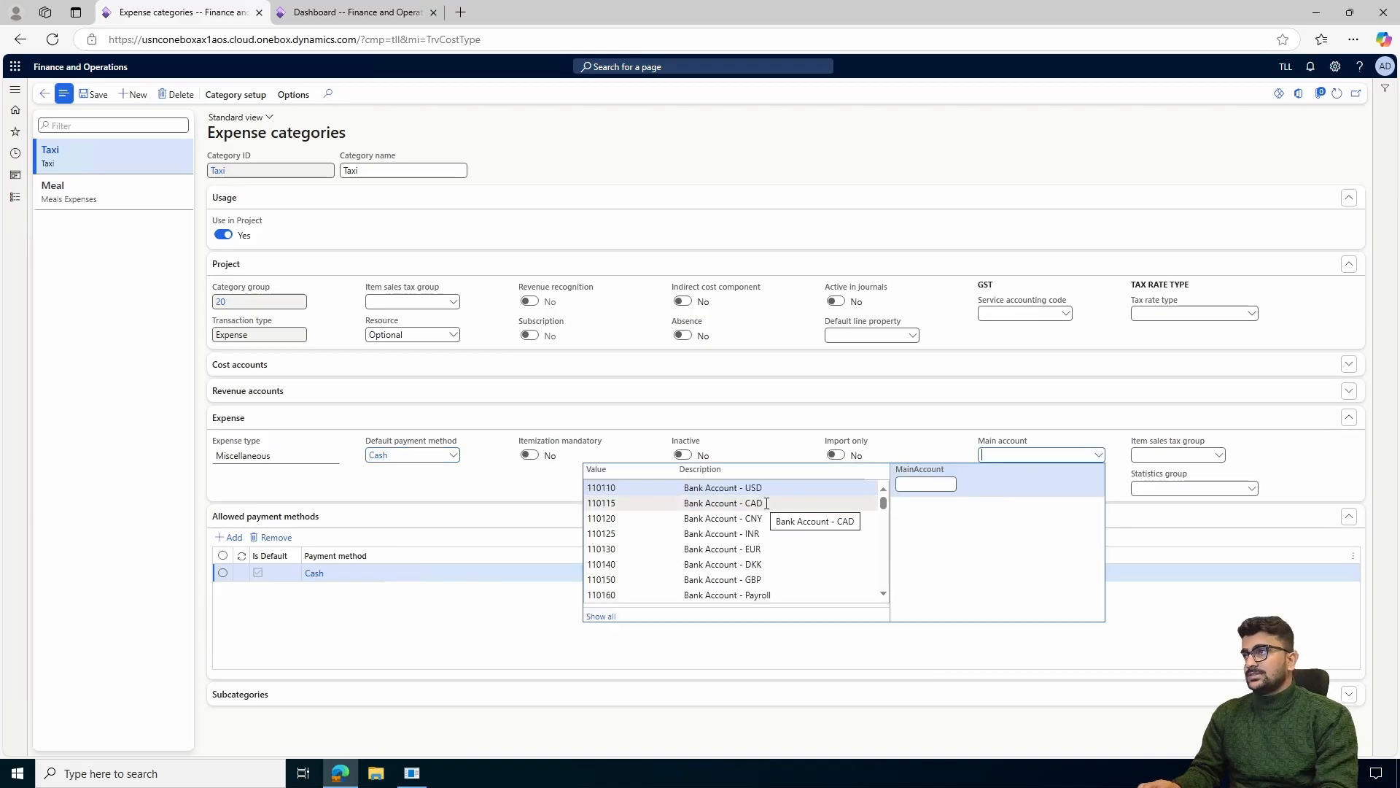
text(taxi)
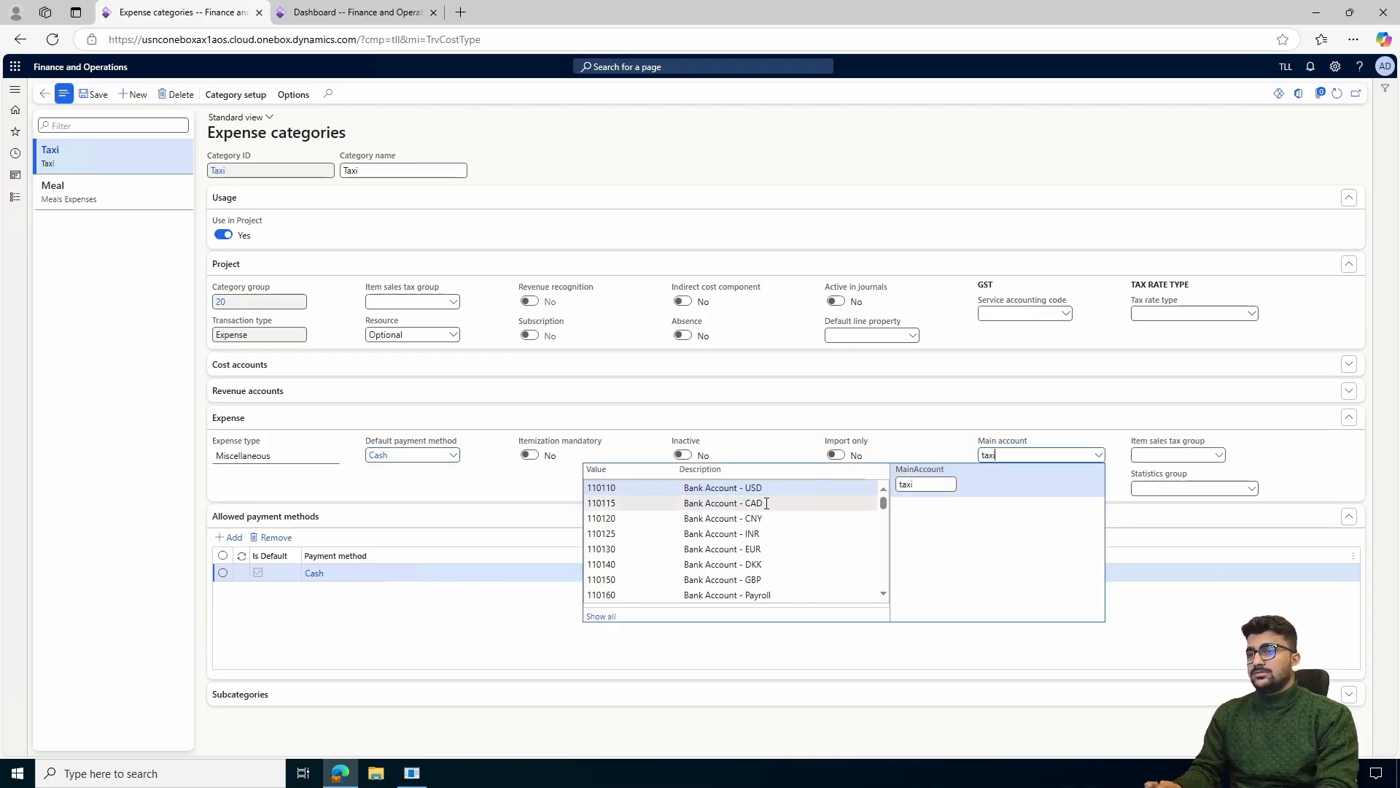
key(BackSpace)
key(BackSpace)
key(BackSpace)
key(BackSpace)
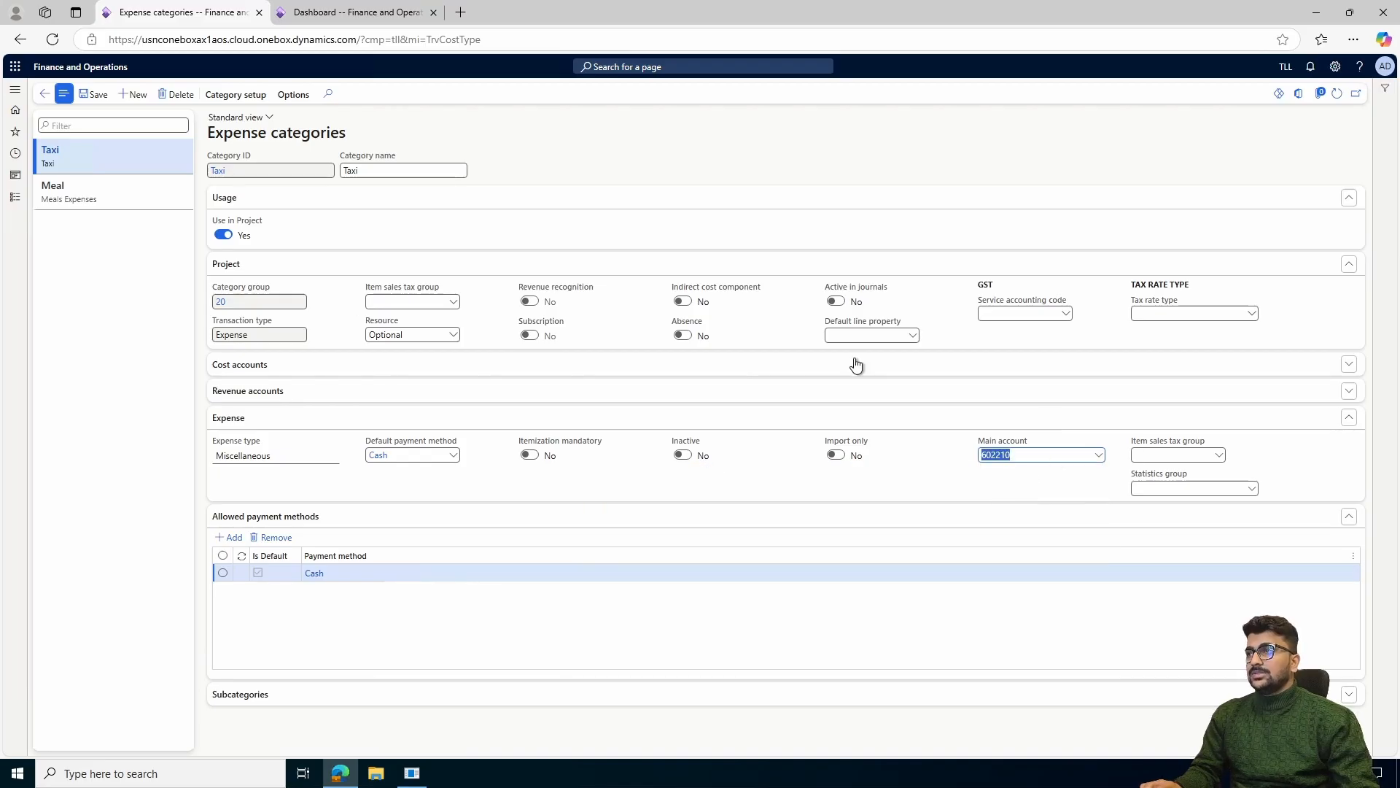
click(95, 95)
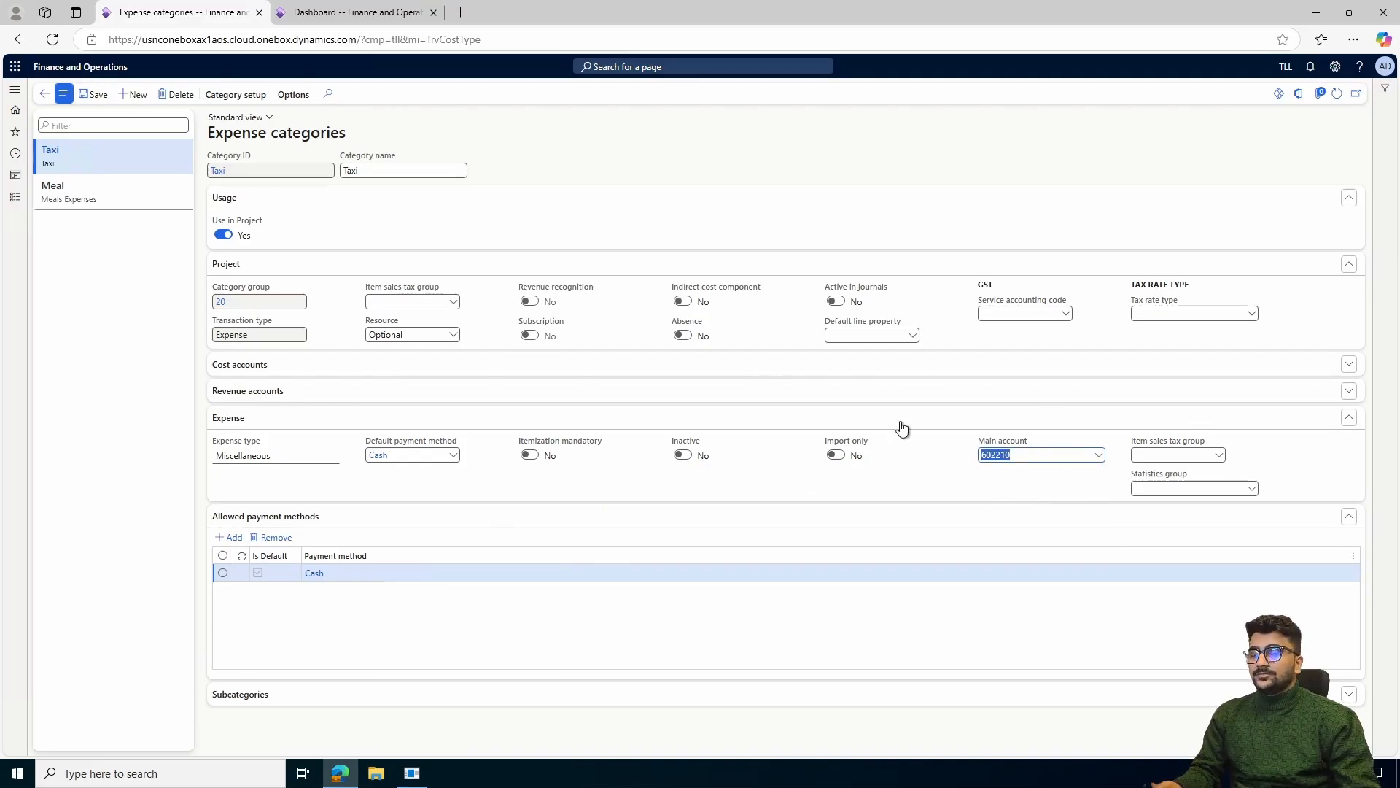